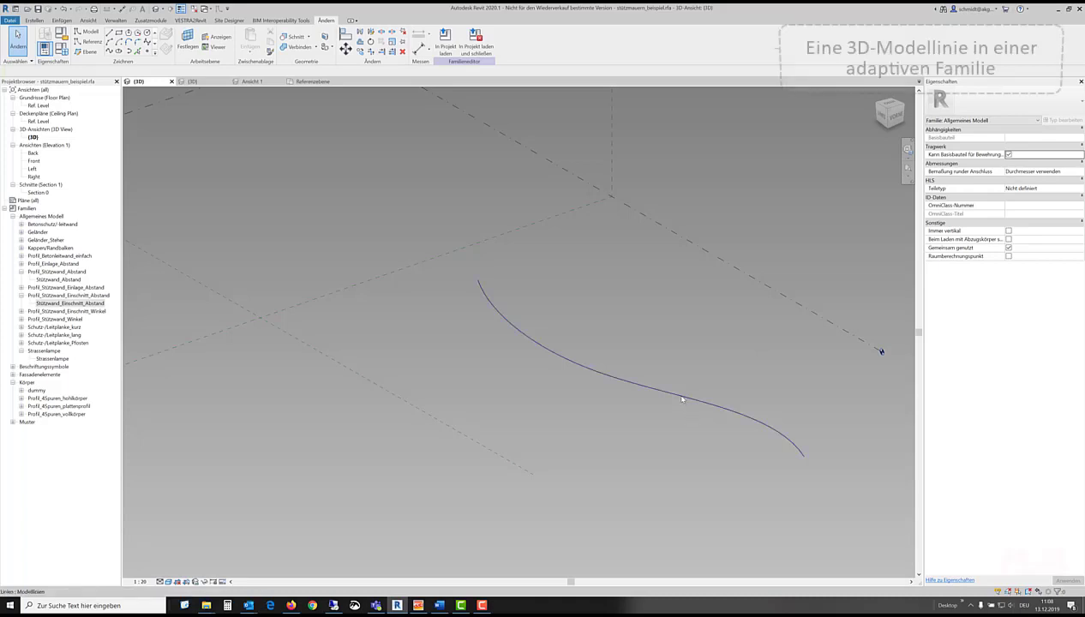
Step: Divide the curved model line with Pfad teilen and set its number of nodes to 15
click(699, 400)
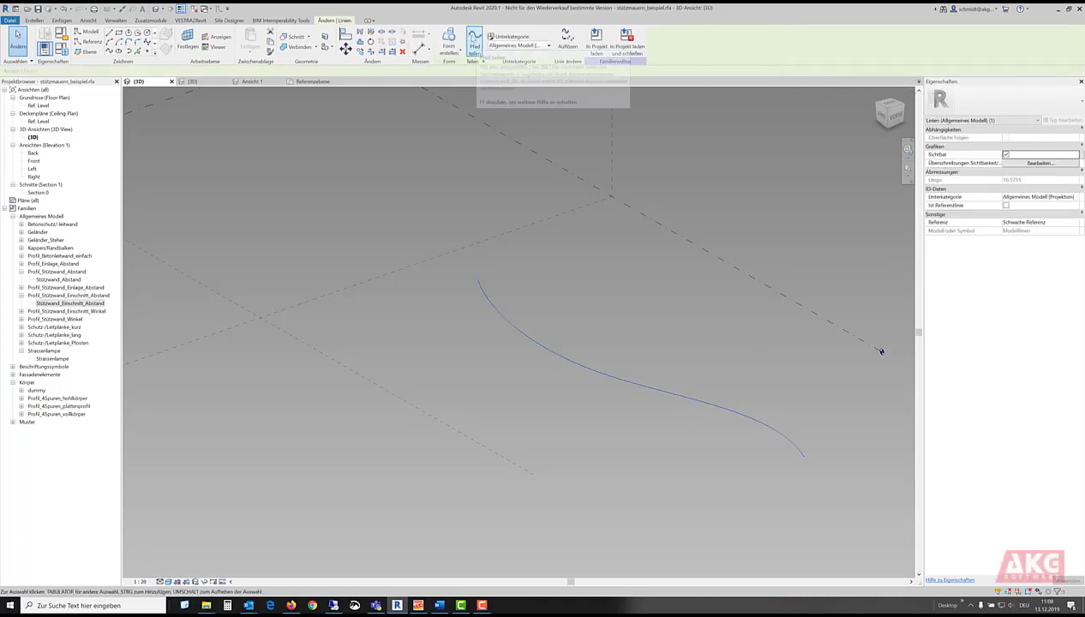
click(474, 38)
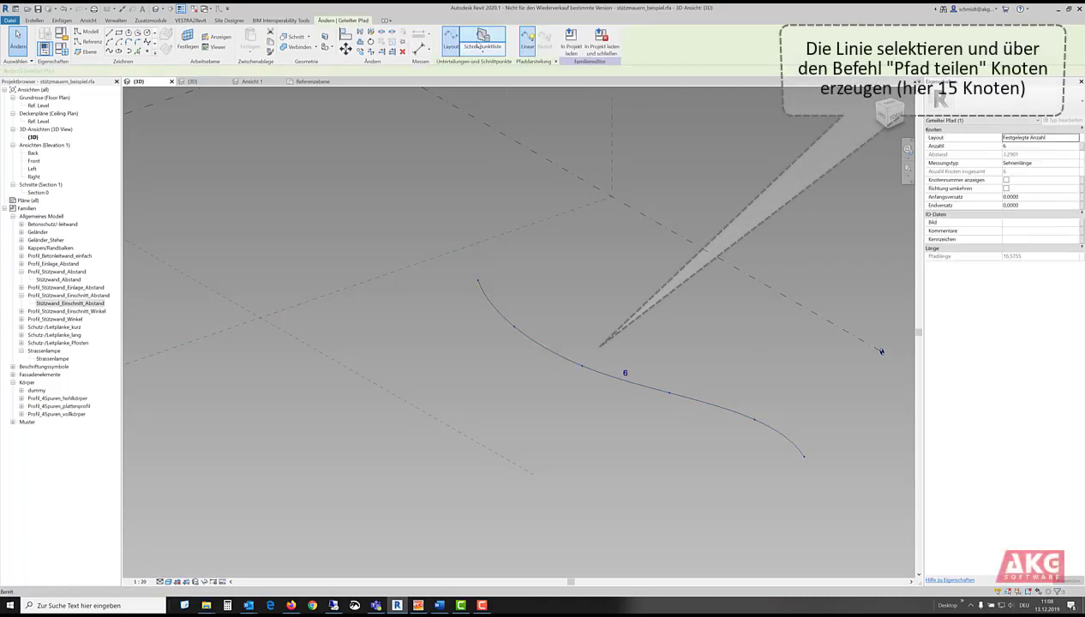
click(1009, 146)
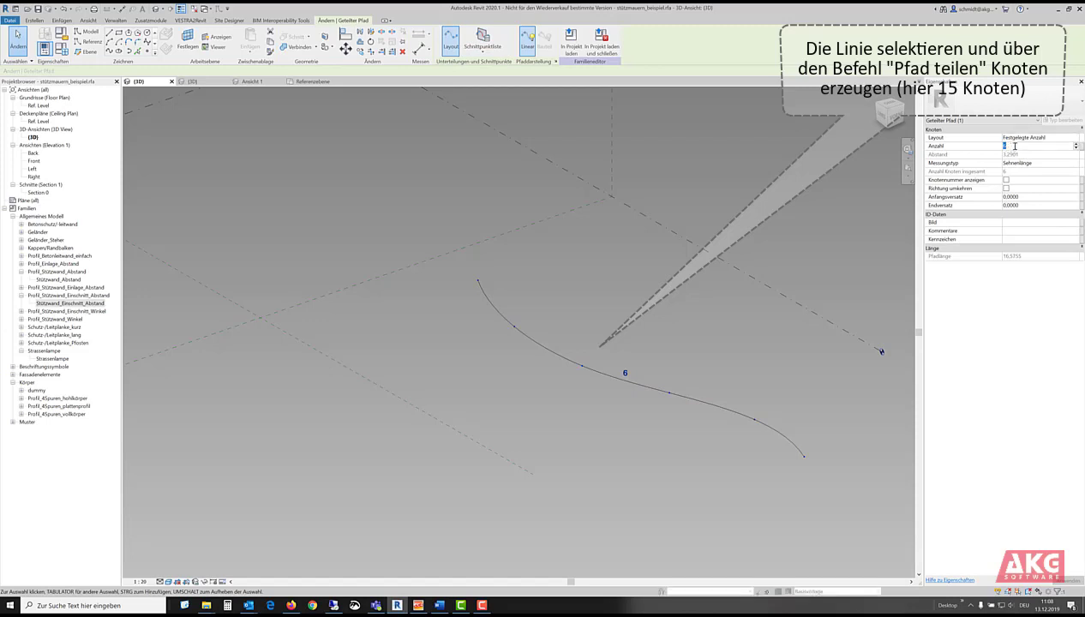
click(648, 319)
shift+middle_drag(648, 319, 671, 264)
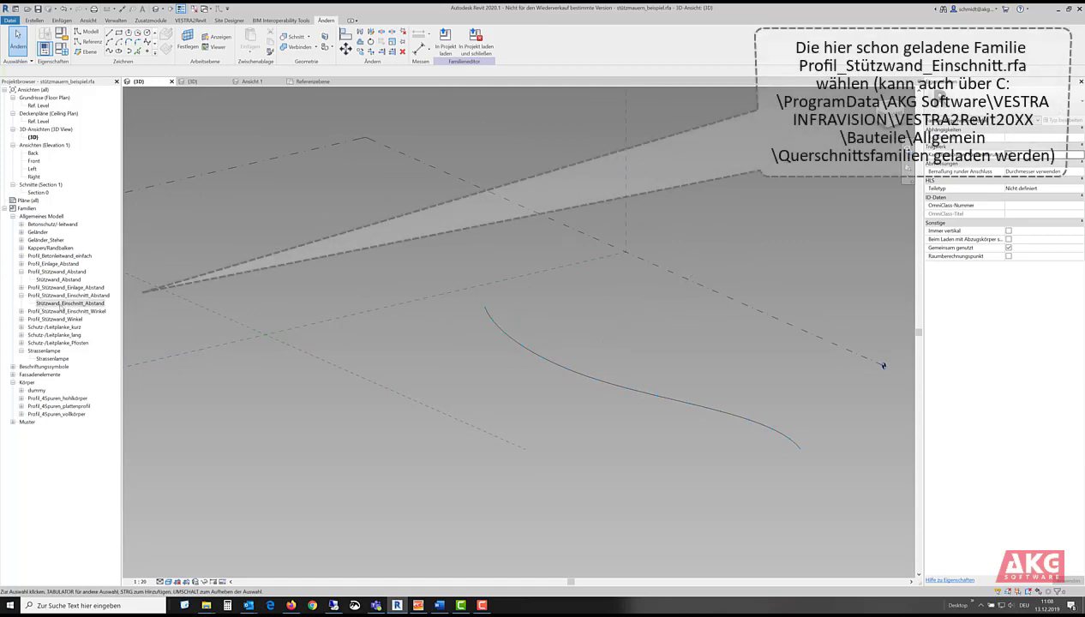
Step: Place one Stützwand_Einschnitt_Abstand profile on the end node of the divided path nearest the viewer
drag(81, 305, 823, 471)
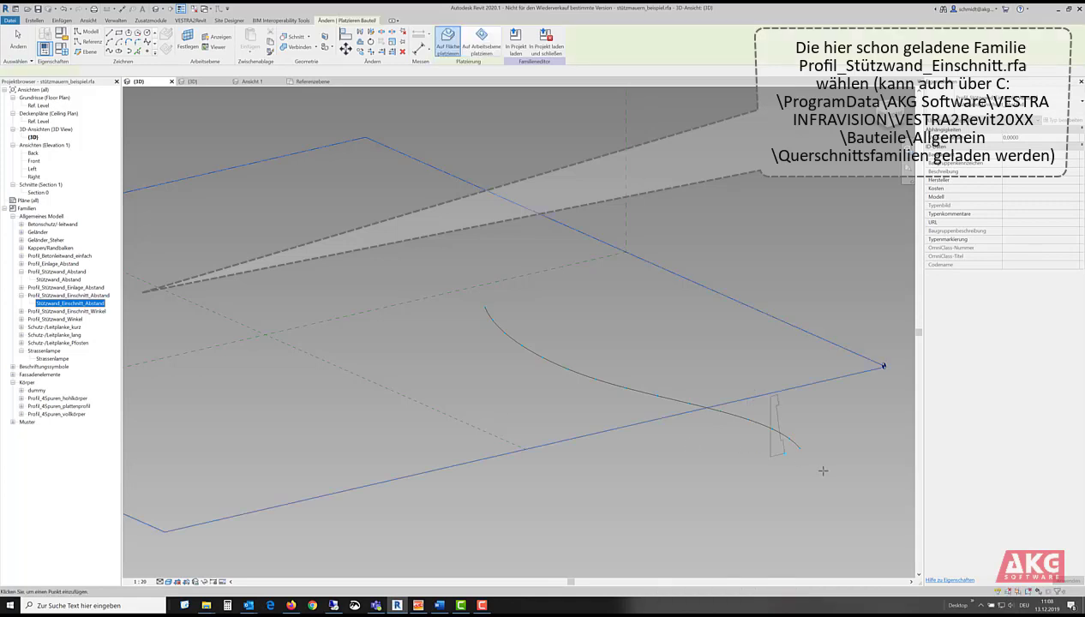
scroll(806, 453, up, 4)
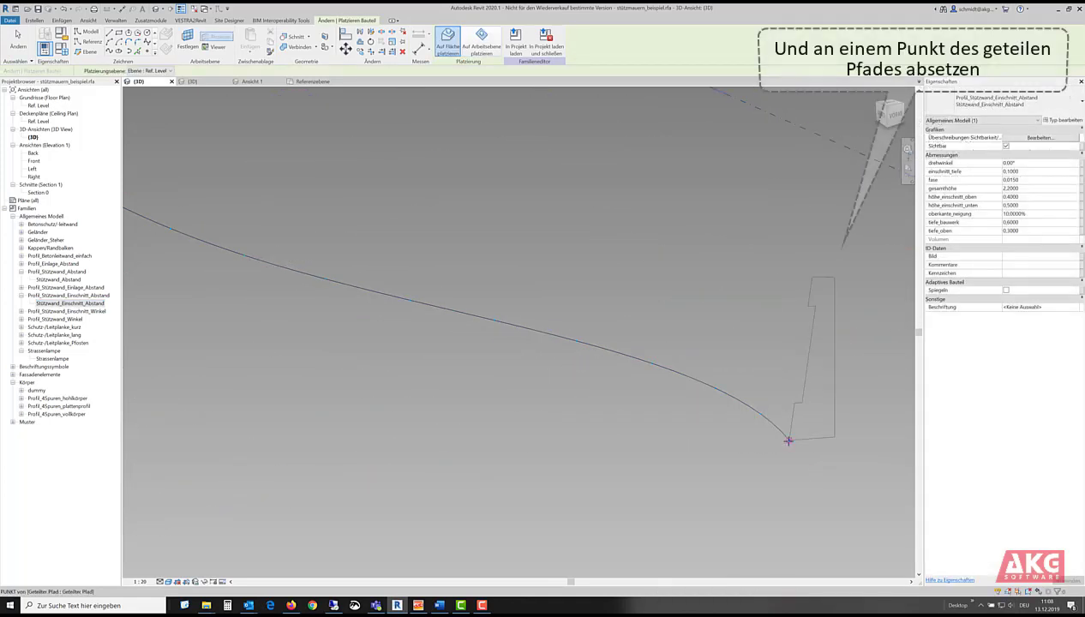
click(789, 442)
key(Escape)
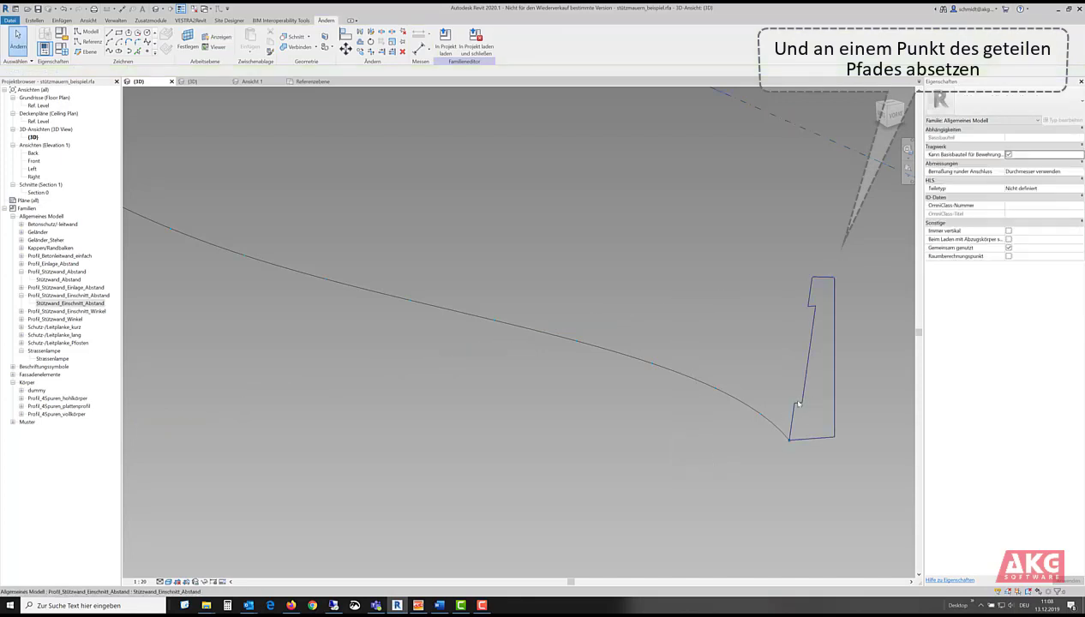
Step: Repeat the placed profile at all nodes of the divided path and remove the repeater to get individual profiles
click(797, 406)
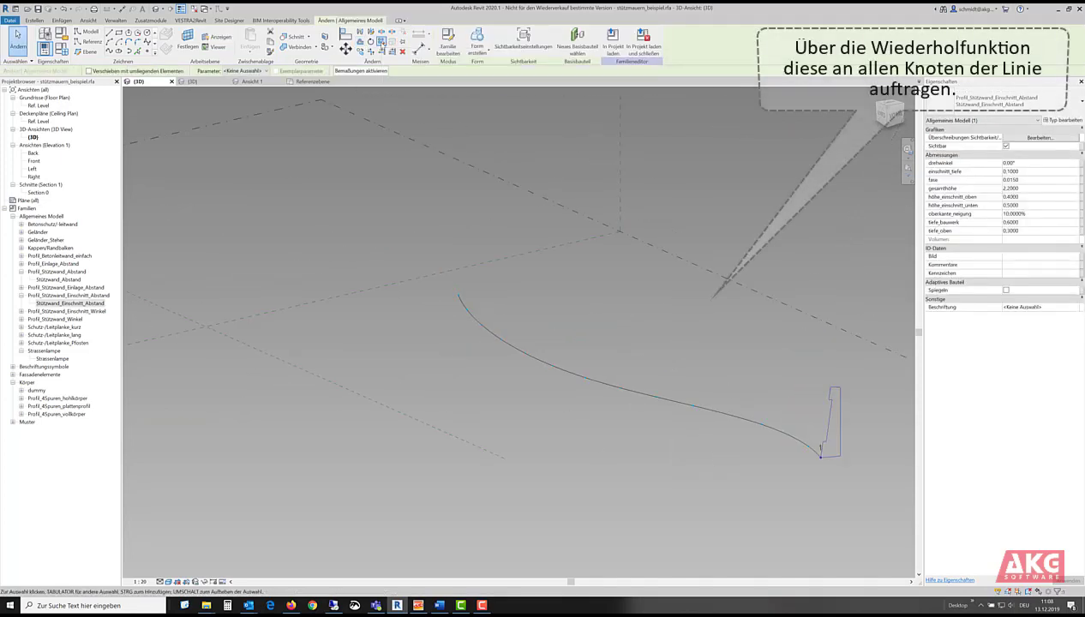
click(381, 43)
shift+middle_drag(497, 374, 532, 336)
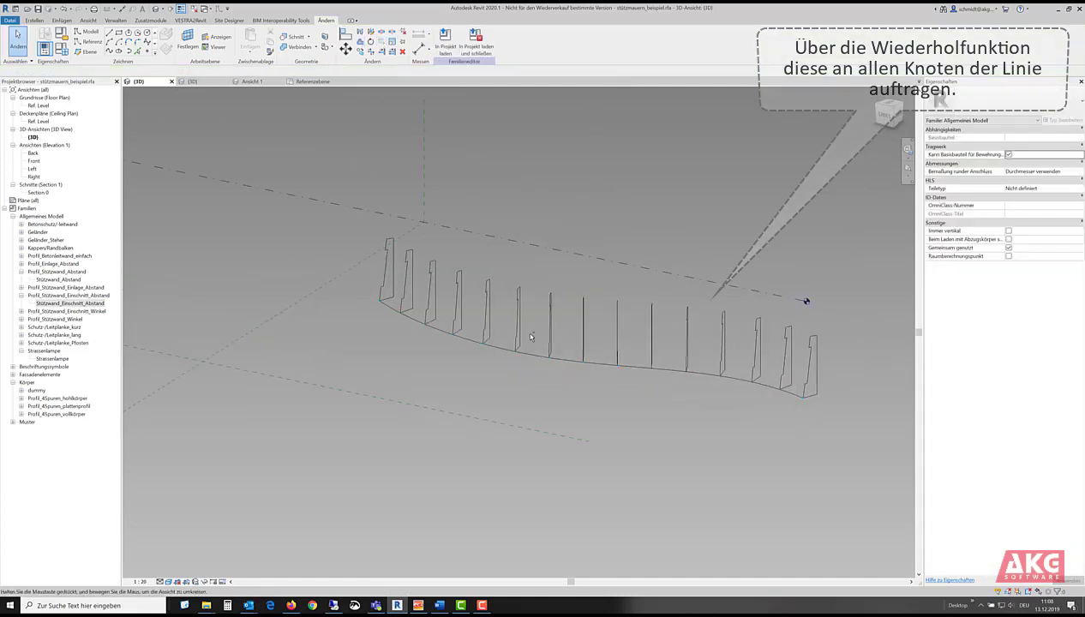
click(488, 298)
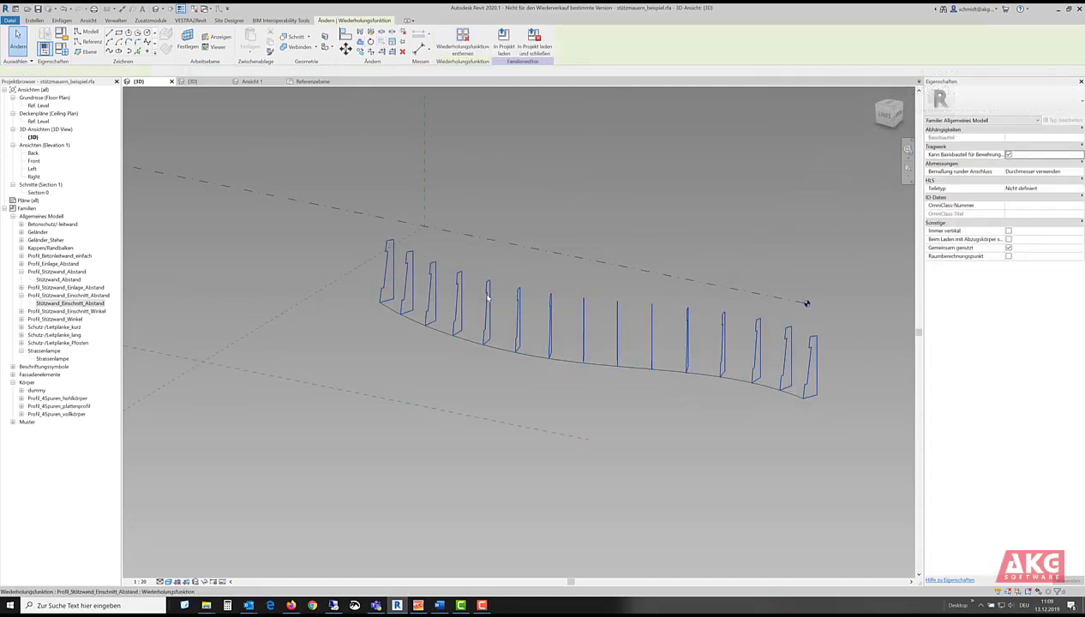
click(463, 44)
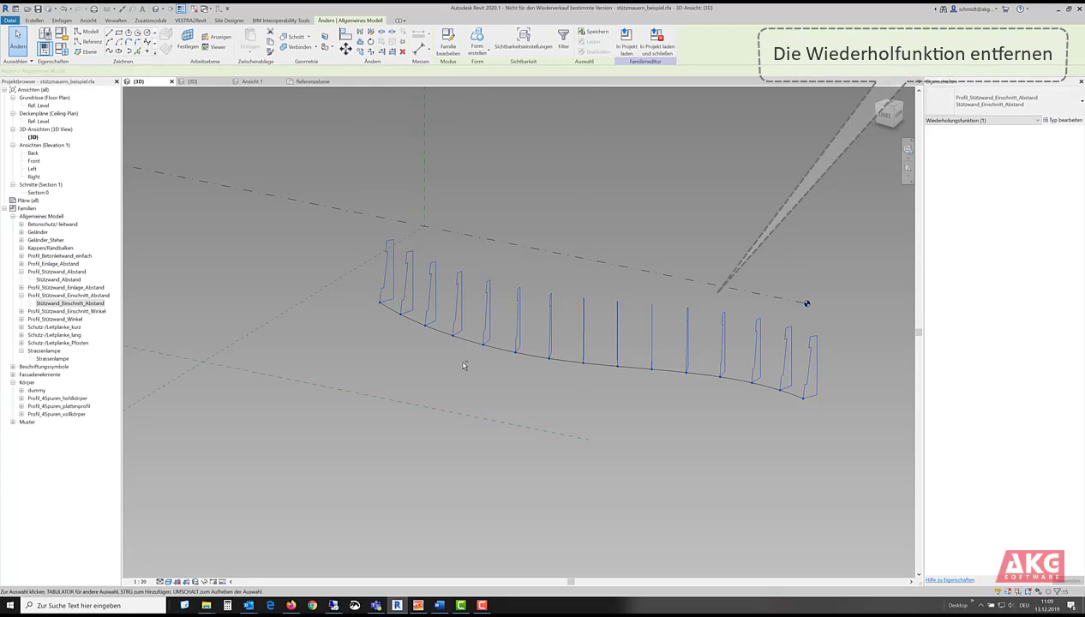
Step: Delete the two outermost retaining wall profiles at each end of the divided path
shift+middle_drag(464, 365, 552, 375)
drag(288, 233, 379, 408)
key(Delete)
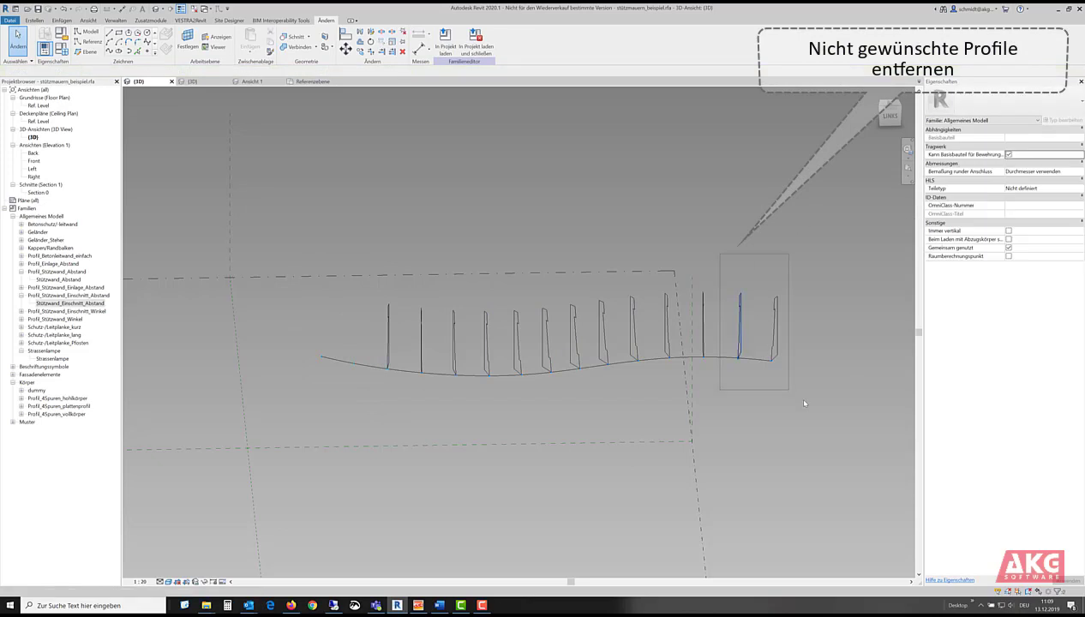
drag(810, 401, 810, 399)
key(Delete)
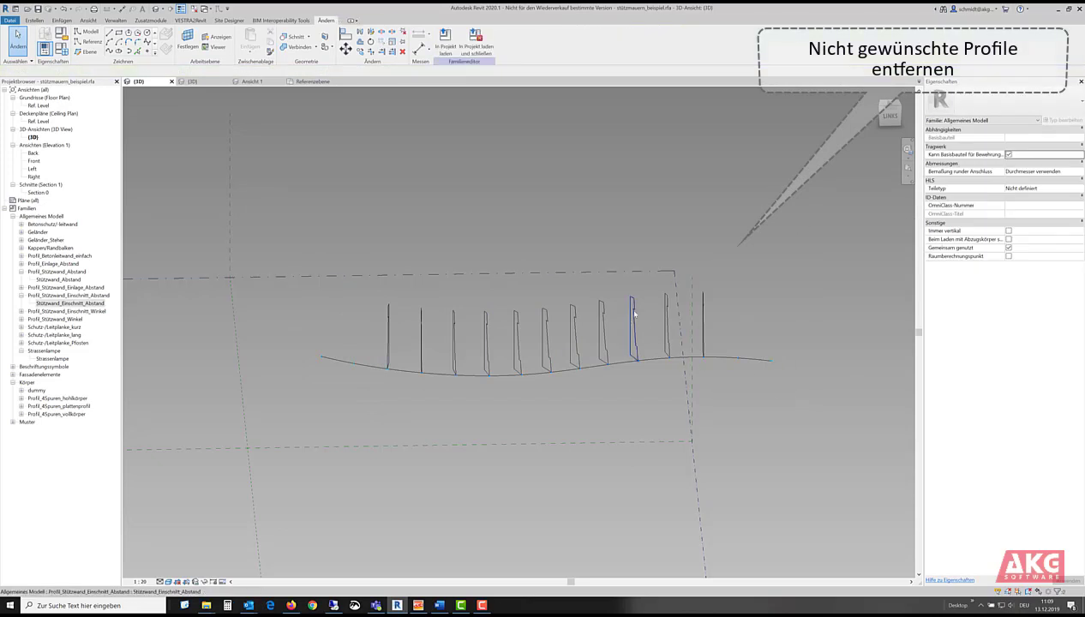
Step: Delete every second one of the remaining profiles along the path, keeping six evenly spaced profiles
mouse_move(704, 399)
shift+middle_down()
mouse_move(725, 418)
mouse_move(675, 435)
mouse_move(658, 422)
mouse_move(749, 431)
shift+middle_up()
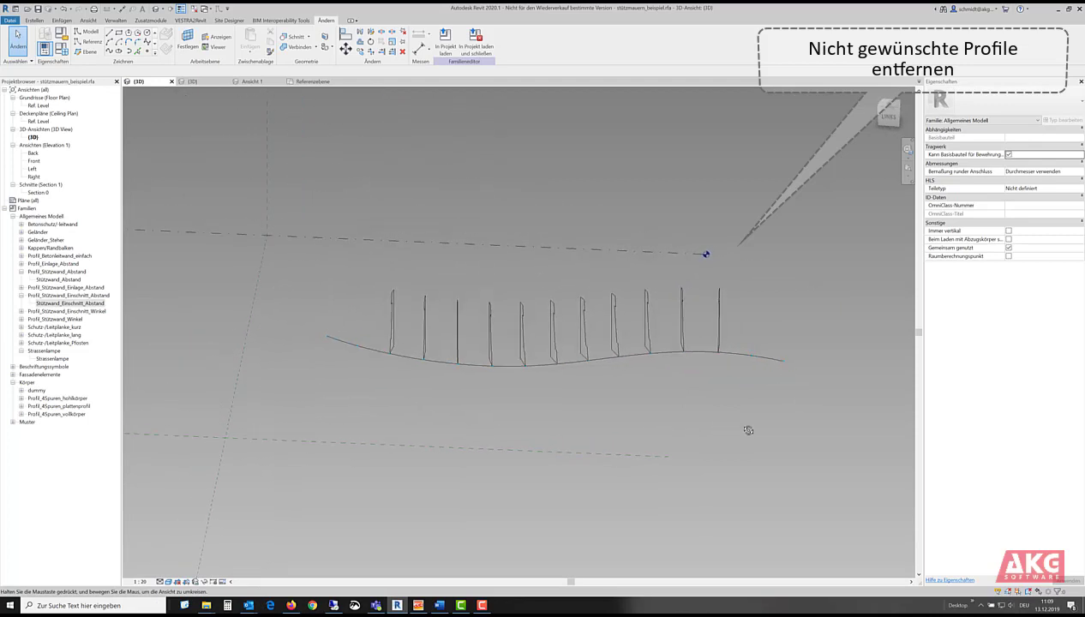
click(438, 380)
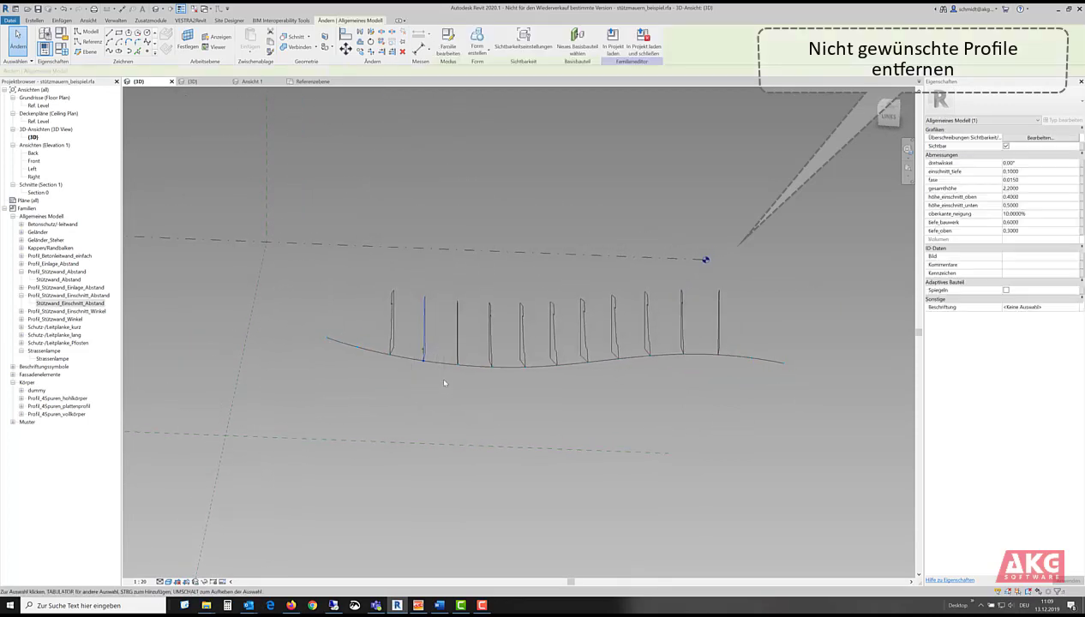
key(Delete)
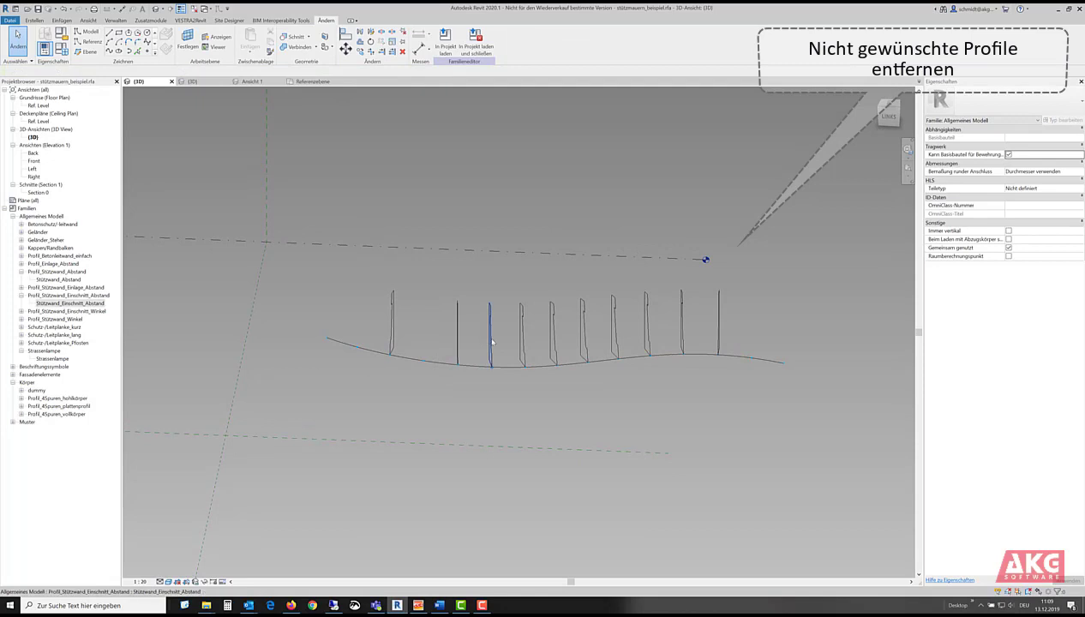
click(490, 338)
key(Delete)
key(Delete)
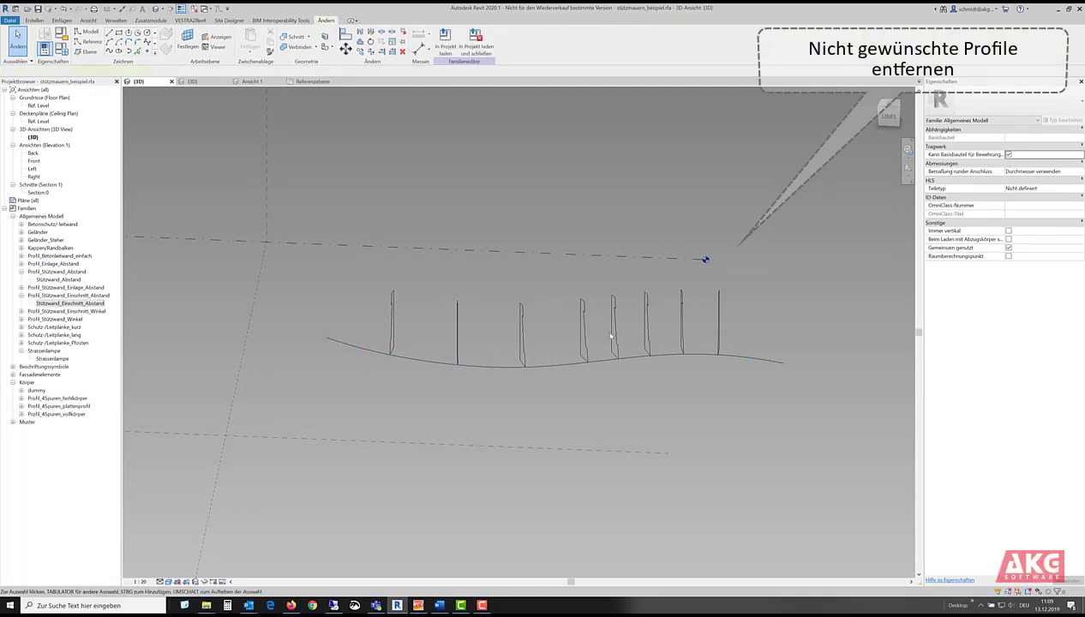
click(616, 333)
key(Delete)
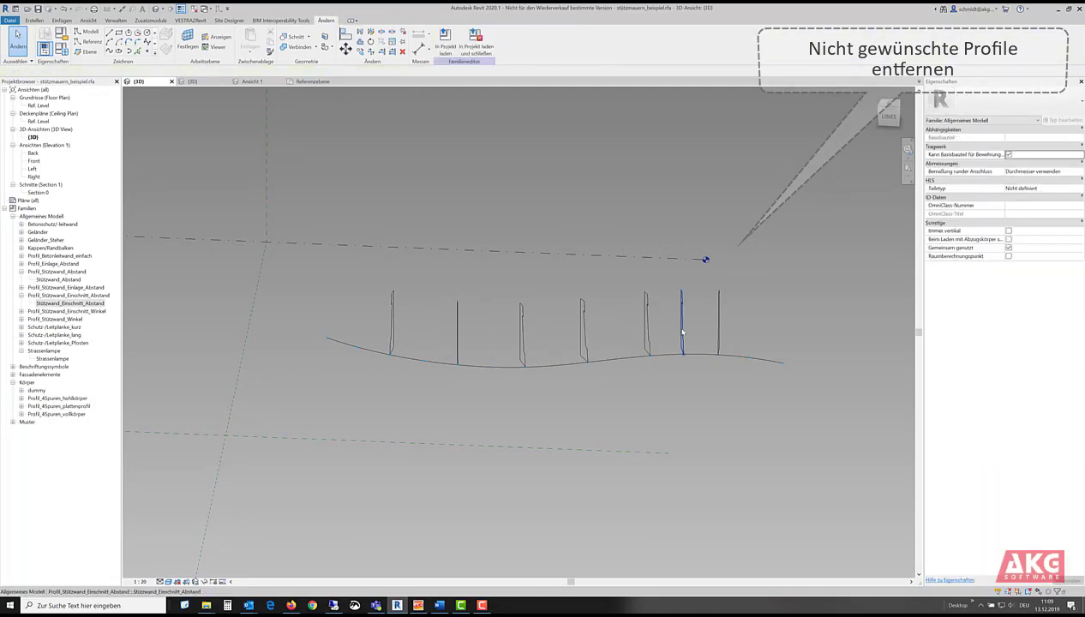
click(681, 336)
key(Delete)
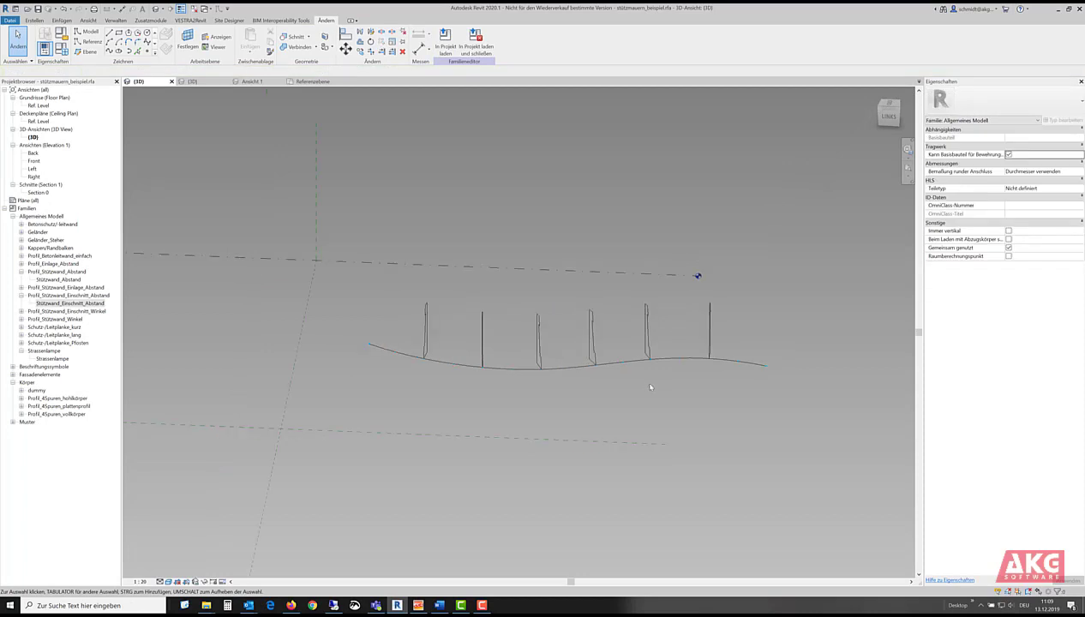
Step: Set the gesamthöhe of the two outermost profiles to 0.91
shift+middle_drag(642, 380, 549, 354)
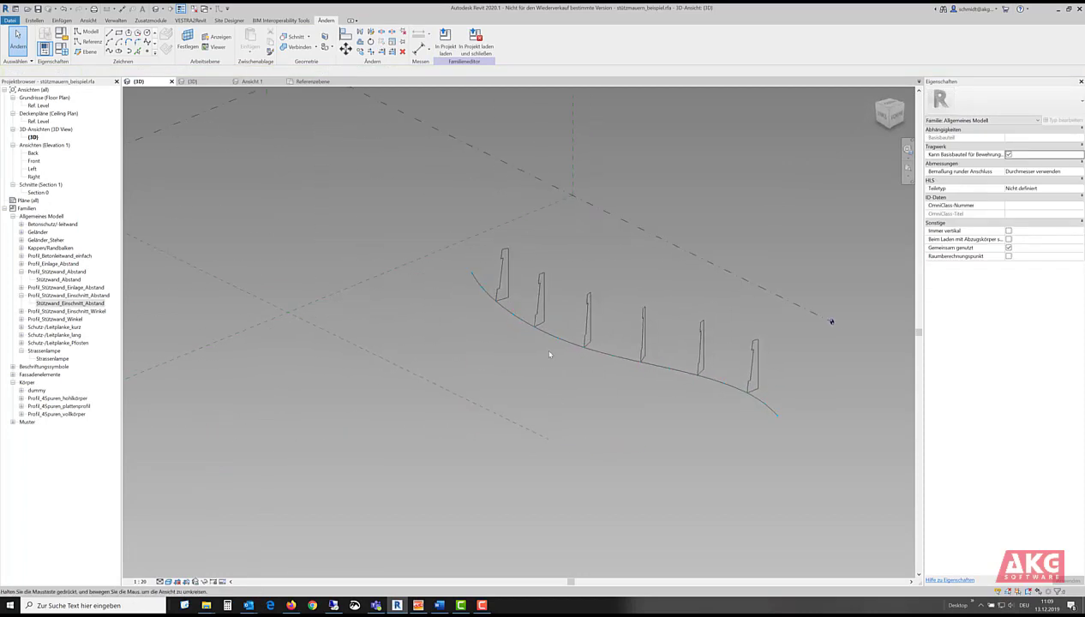
click(505, 271)
ctrl+click(751, 370)
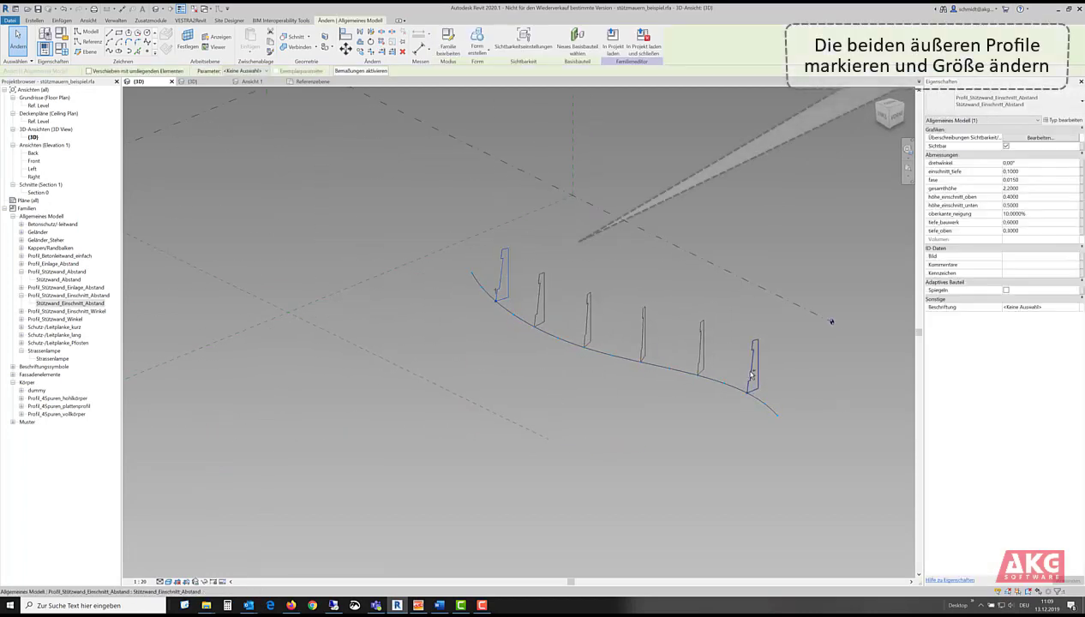
ctrl+click(752, 374)
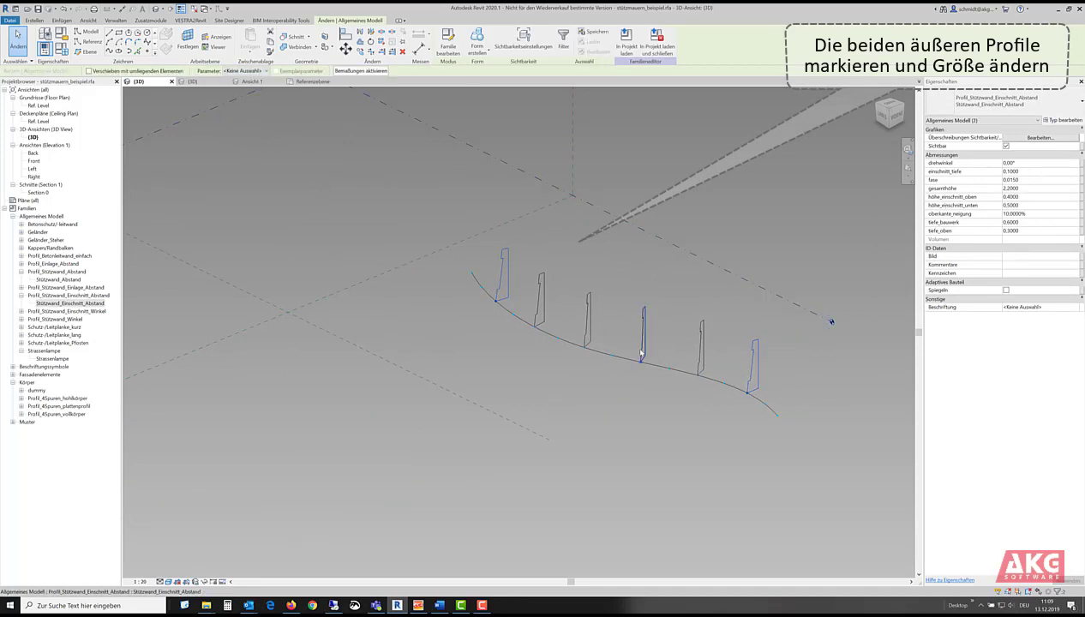
scroll(641, 353, up, 3)
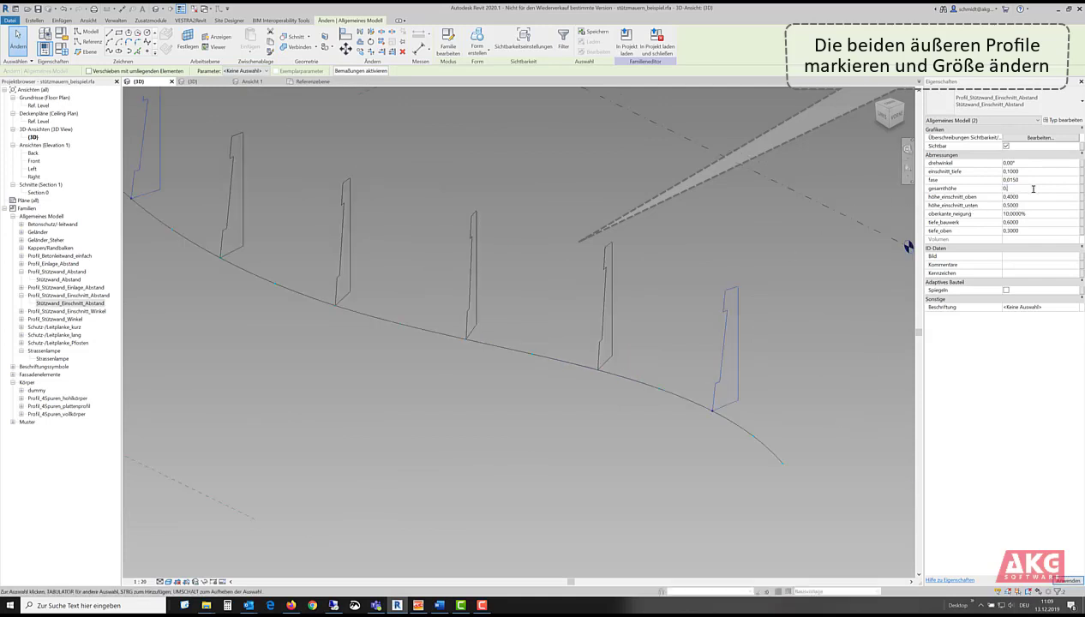
text(.91)
key(Return)
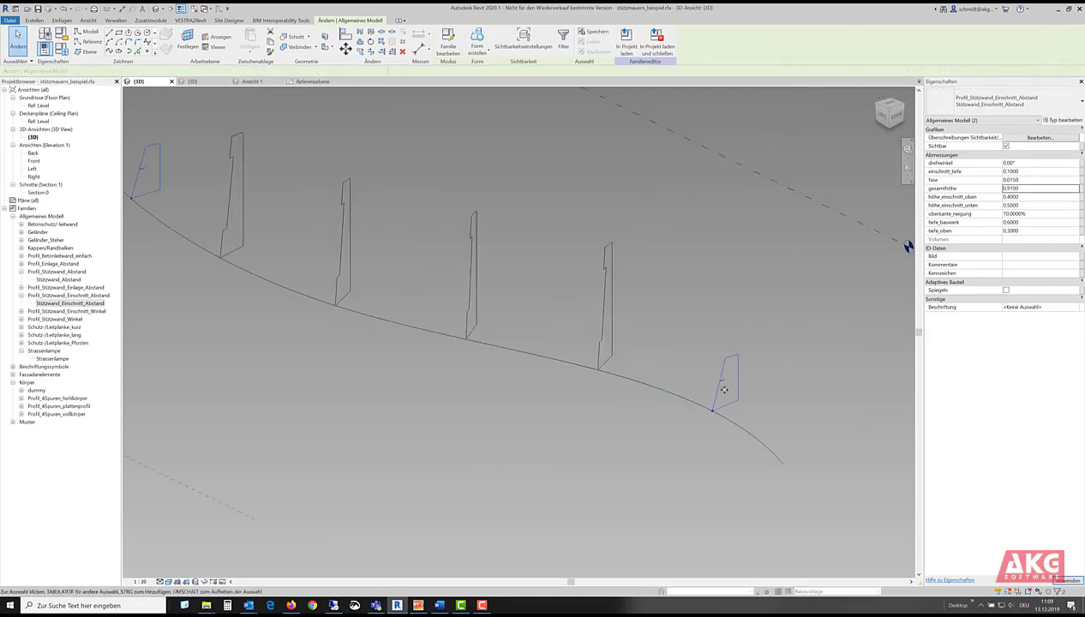
scroll(725, 390, up, 5)
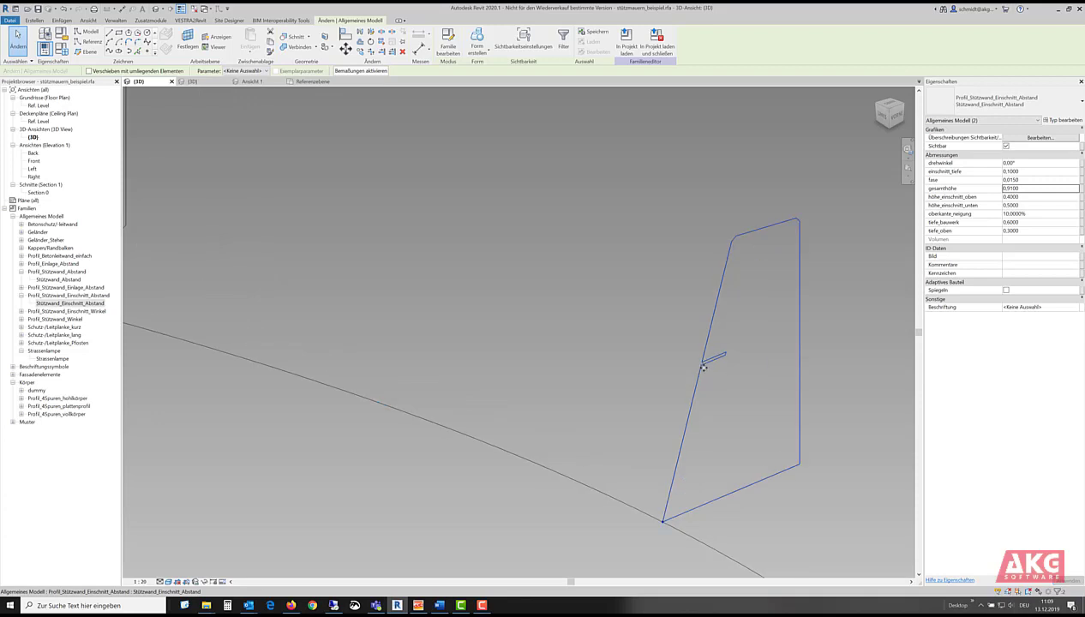
scroll(703, 367, down, 6)
middle_drag(552, 368, 678, 387)
scroll(668, 385, down, 1)
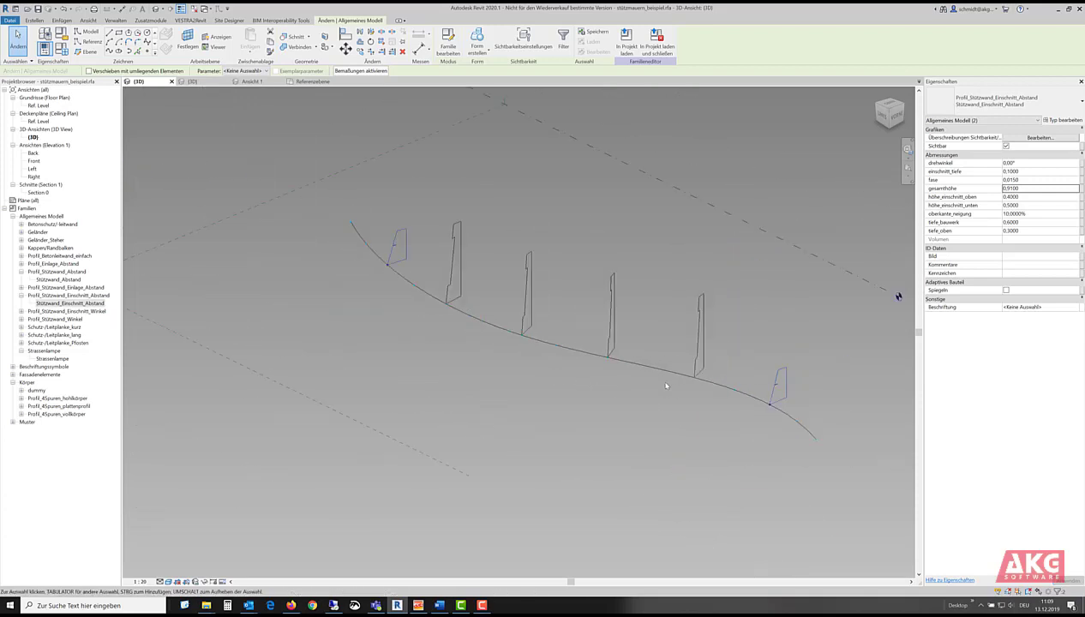
key(Escape)
Step: Set the gesamthöhe of the second profile from each end to 1.4
click(453, 271)
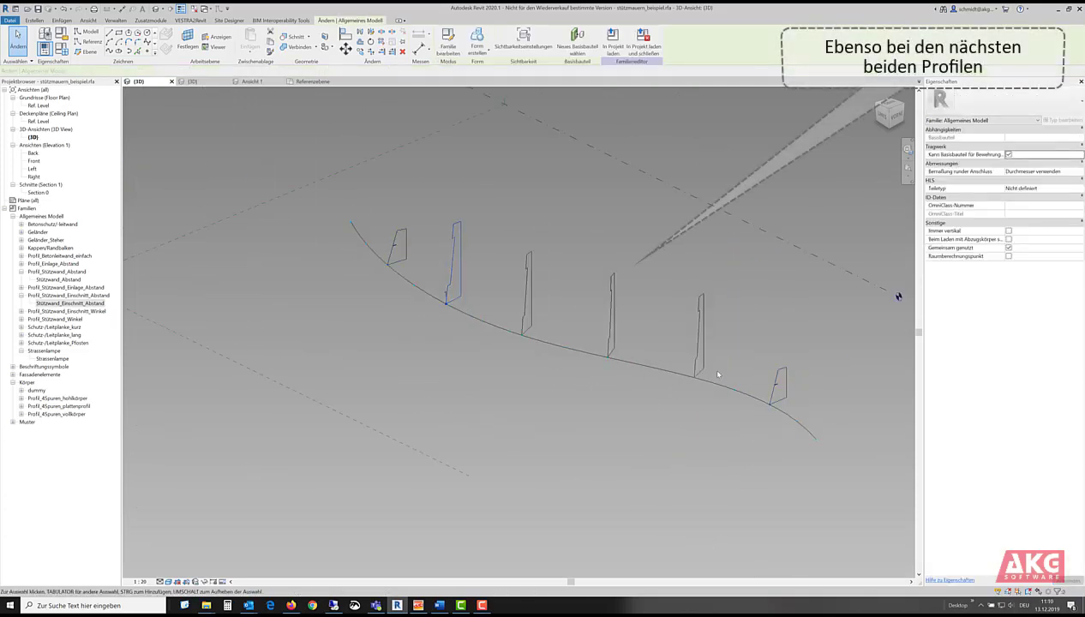
ctrl+click(699, 337)
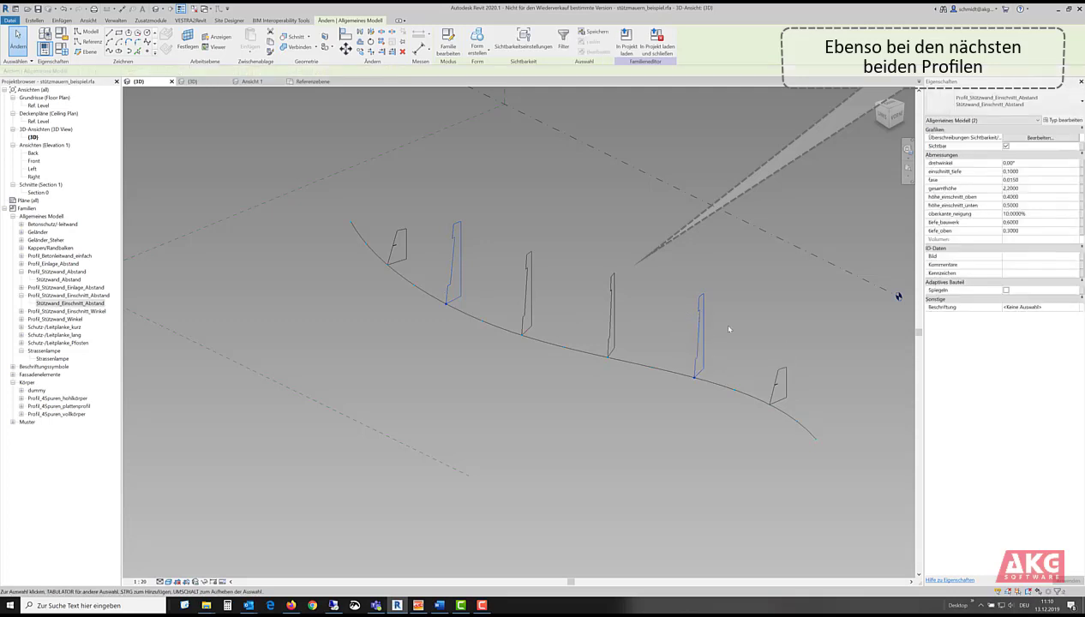
click(1039, 190)
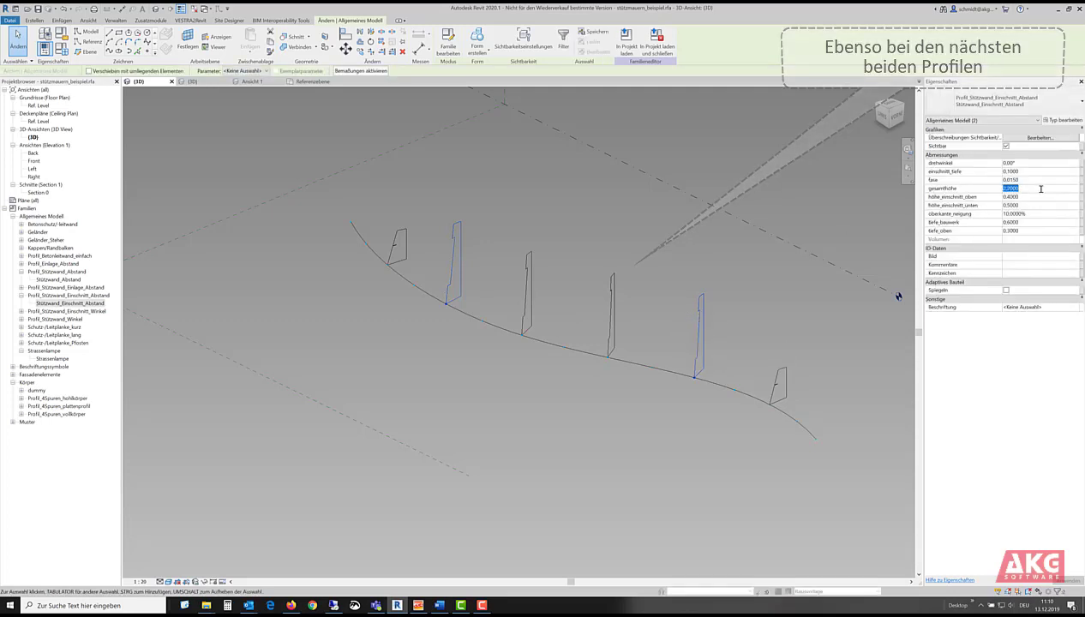
text(1.4)
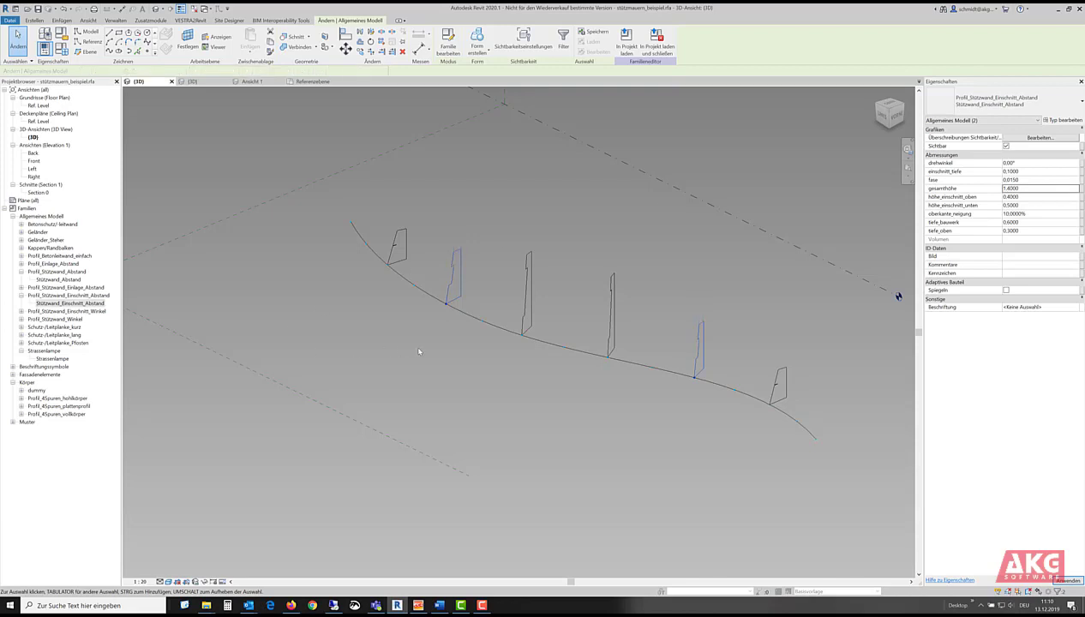
Step: Set the gesamthöhe of the two innermost profiles to 2
drag(635, 285, 503, 307)
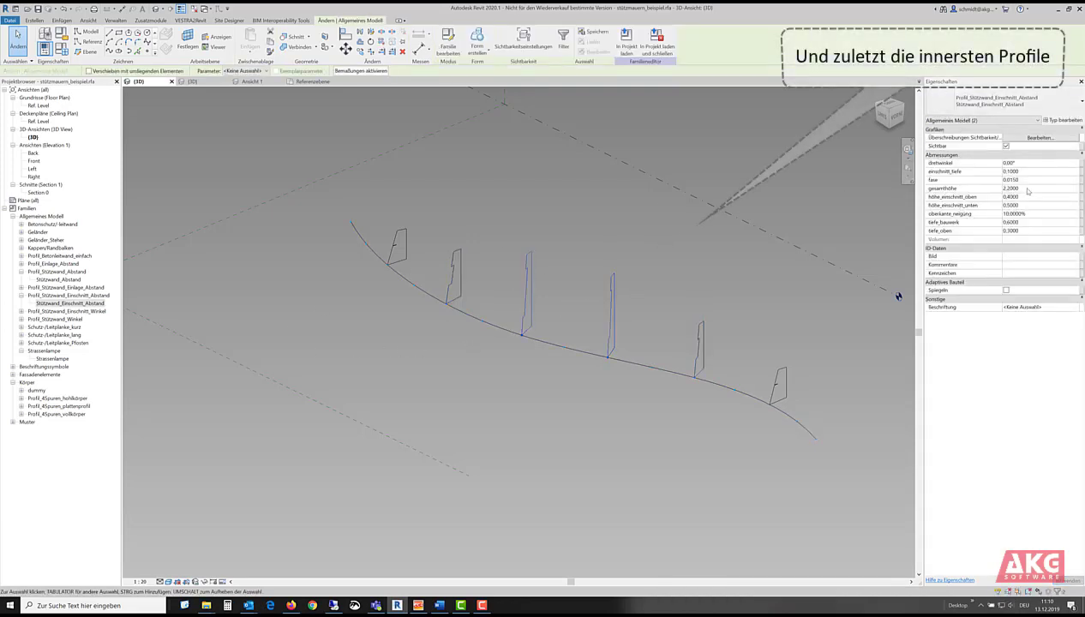
click(1027, 189)
text(2)
key(Return)
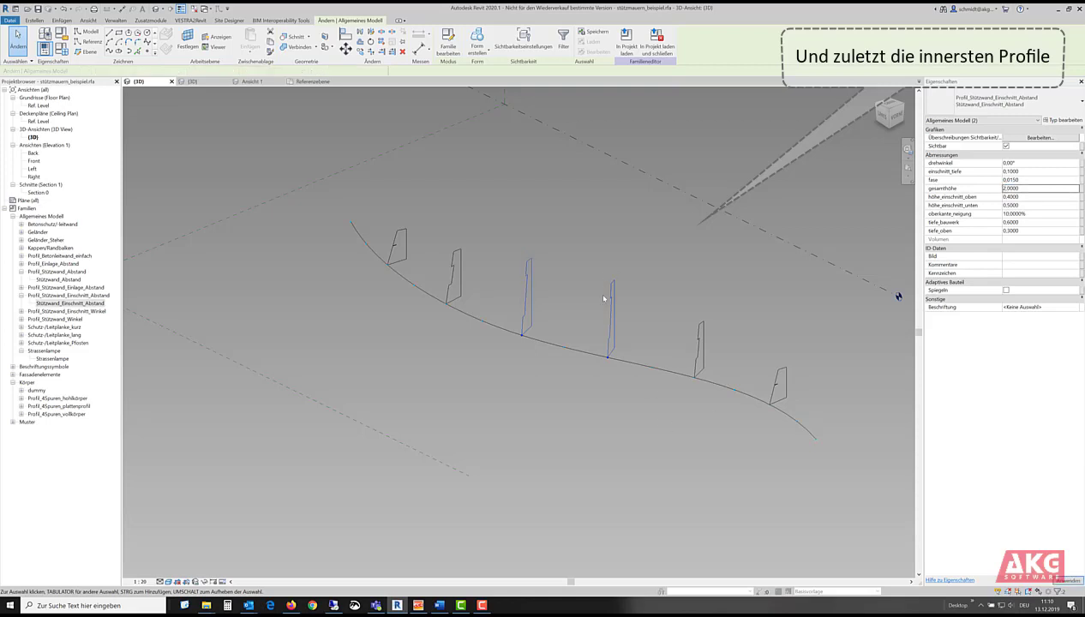
Step: Select all six retaining wall profiles and create a solid form through them
shift+middle_drag(900, 296, 792, 346)
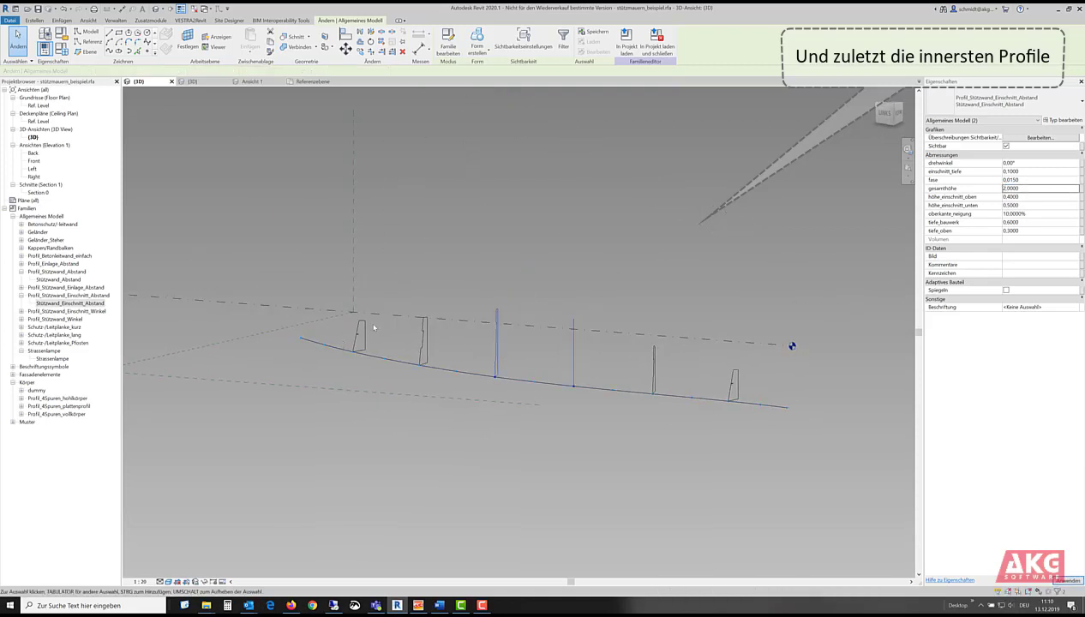
shift+middle_drag(652, 424, 506, 364)
key(s)
key(a)
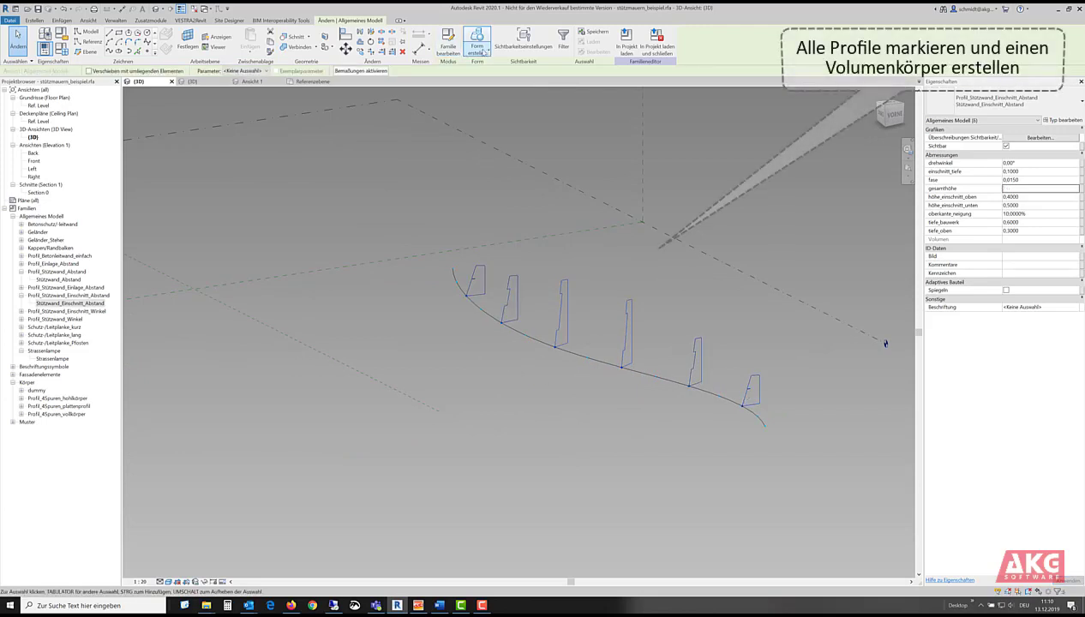
click(484, 53)
click(490, 68)
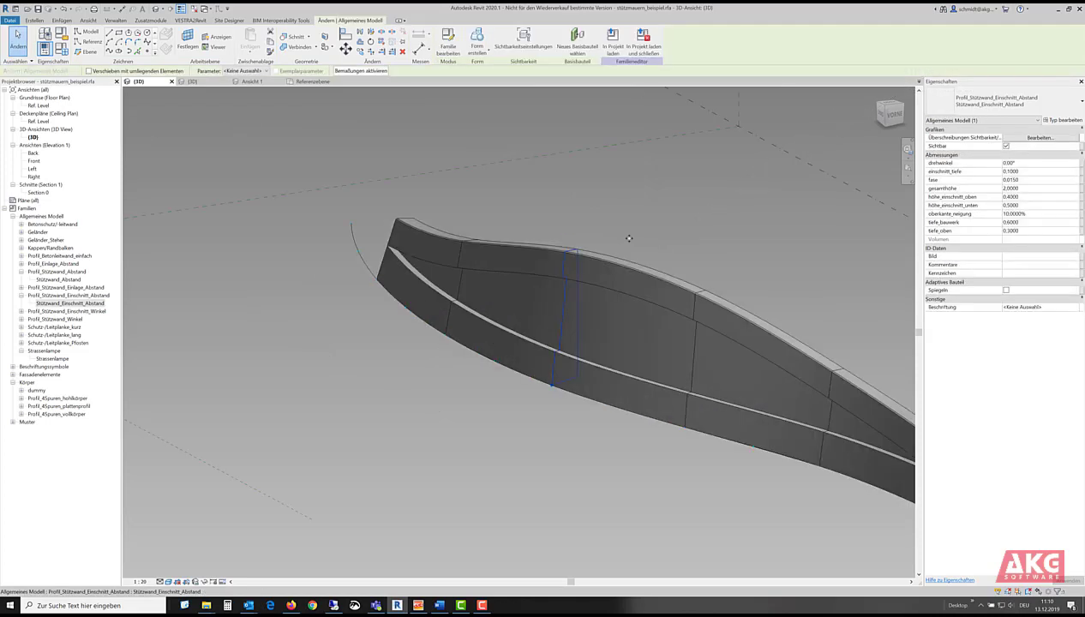
Step: Set the notch depth (einschnitt_tiefe) of all six retaining wall profiles to 0.05
click(1039, 188)
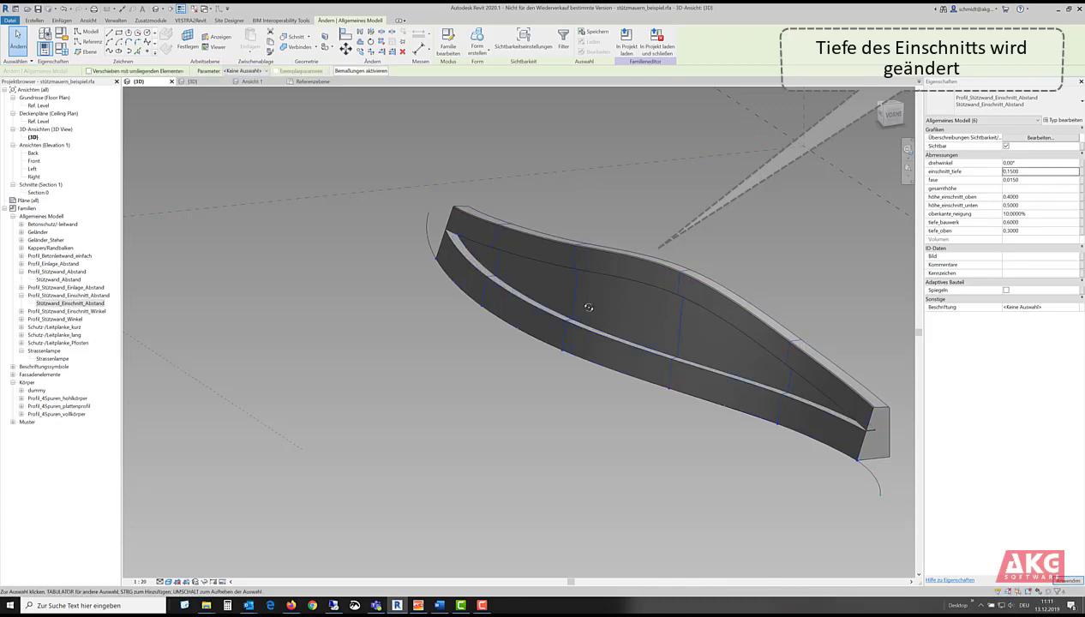
scroll(588, 307, down, 2)
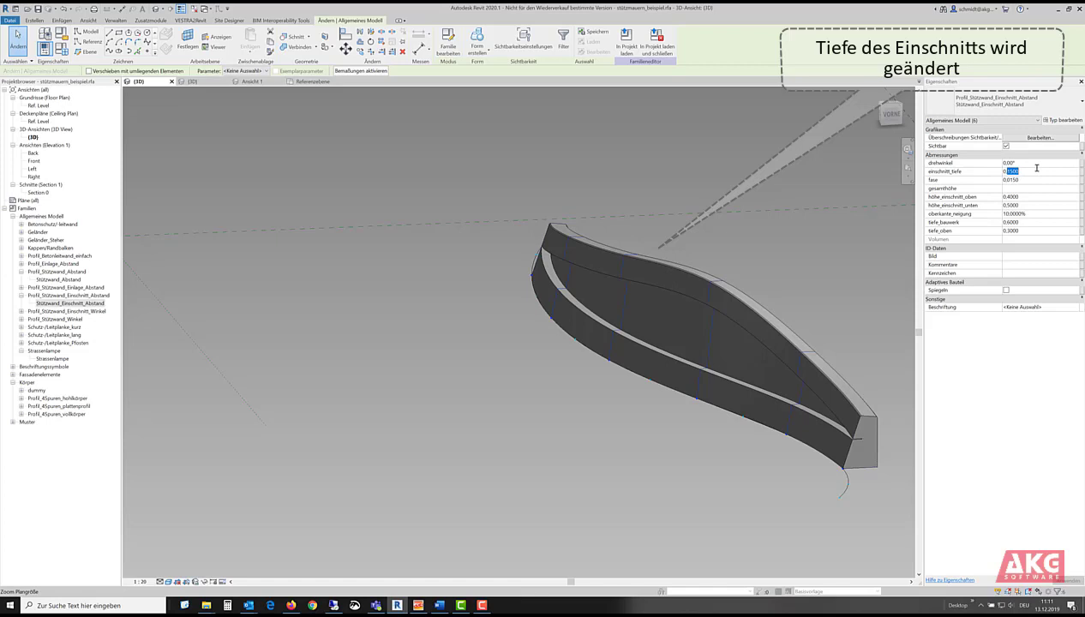
text(05)
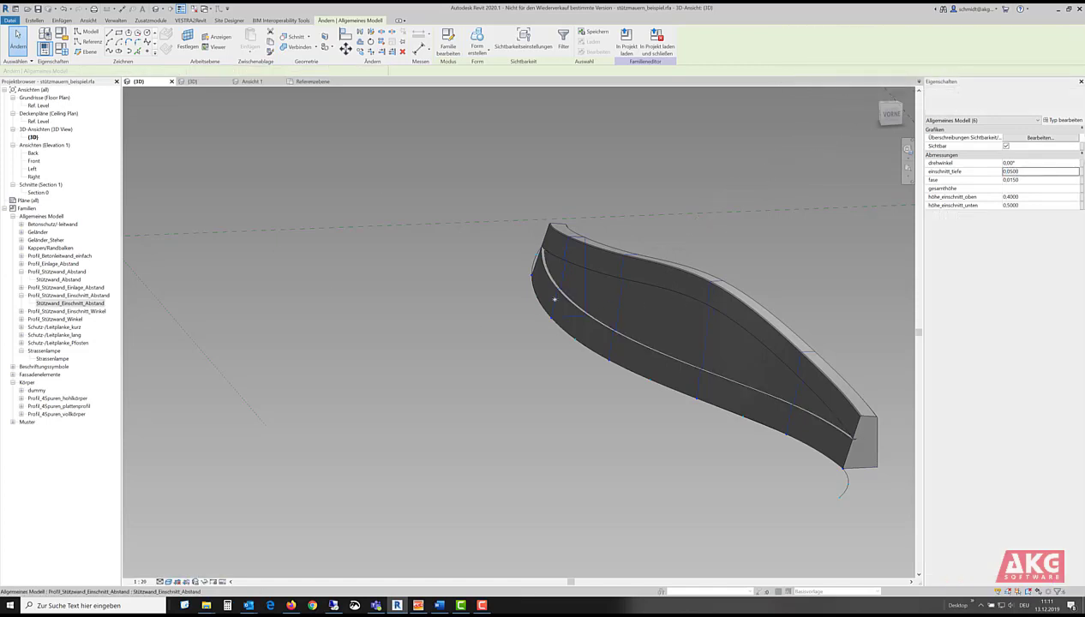
Step: Set the chamfer (fase) of all six retaining wall profiles to 0.03
shift+middle_drag(609, 306, 749, 402)
scroll(749, 403, up, 10)
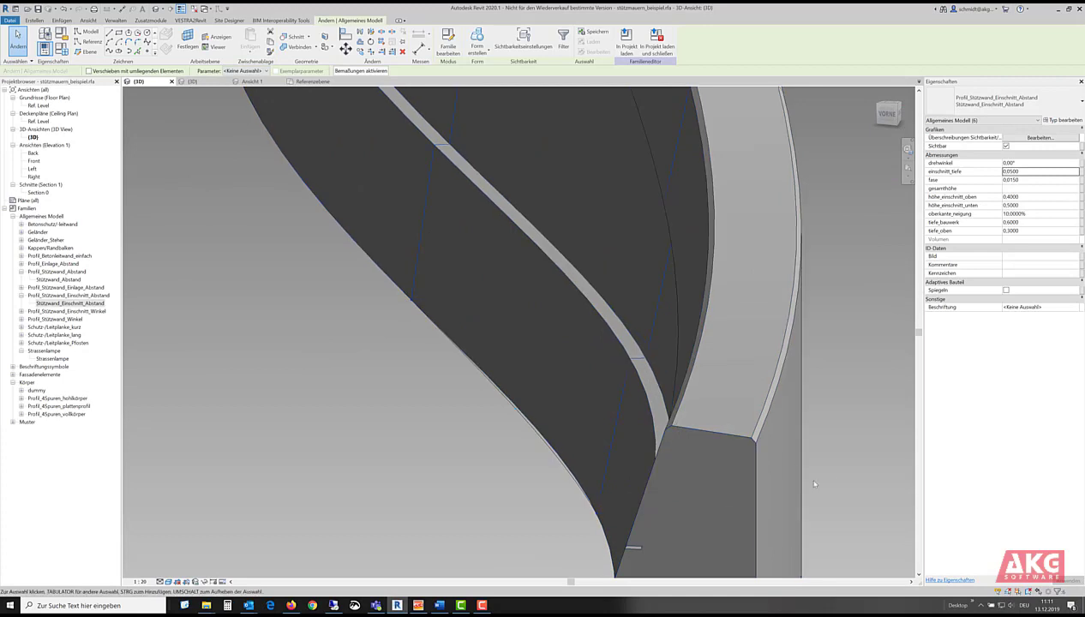
click(1025, 179)
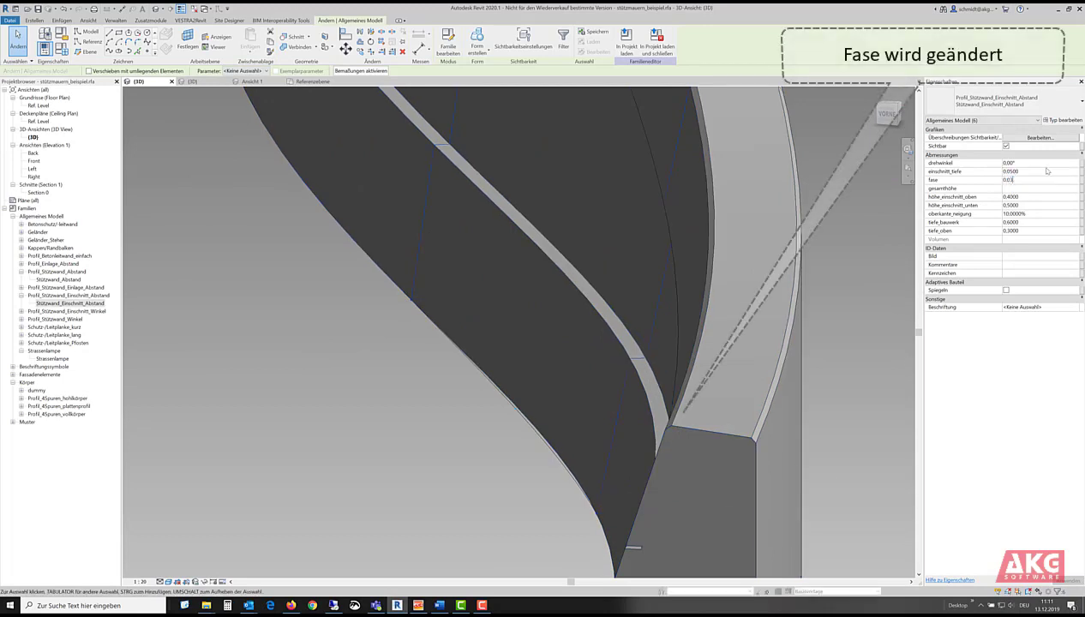
key(Return)
Step: Set the top-edge slope (oberkante_neigung) of all six retaining wall profiles to 20%
scroll(601, 360, down, 8)
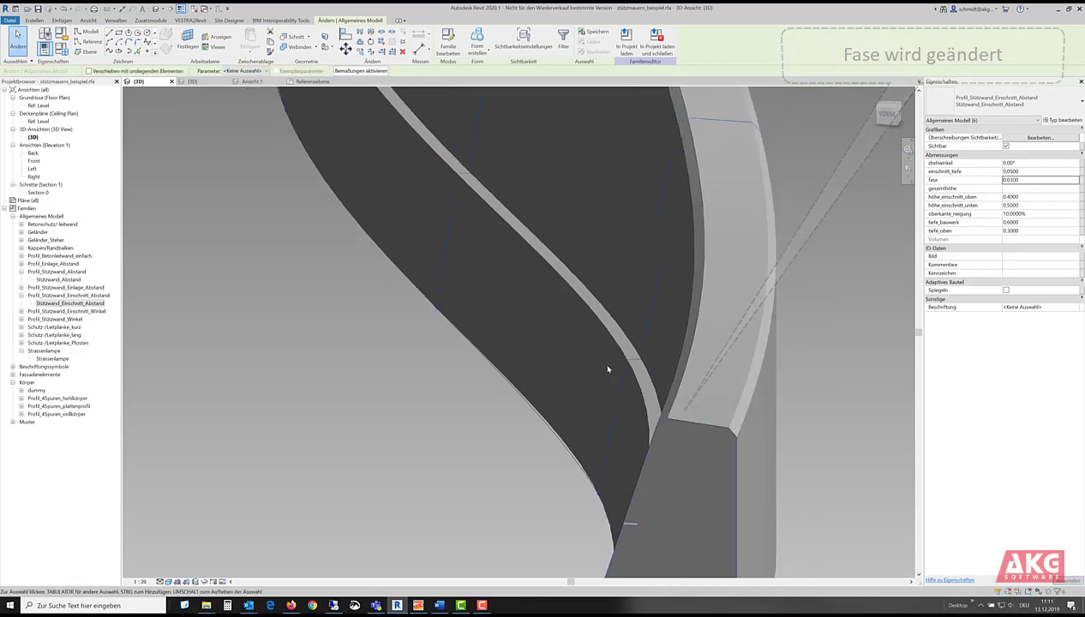
shift+middle_drag(648, 249, 677, 352)
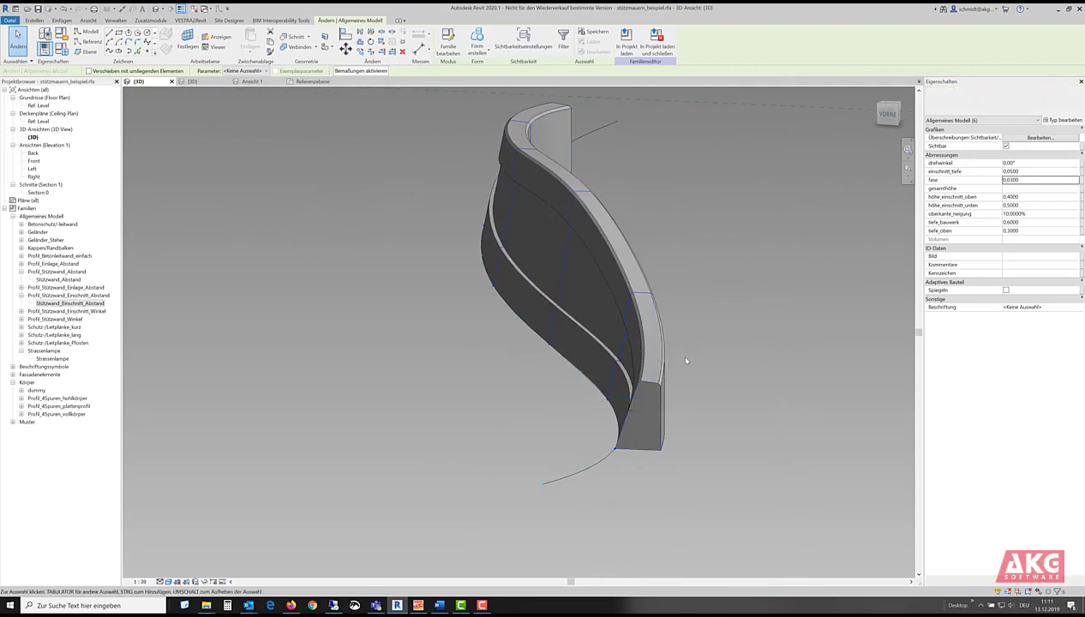
scroll(677, 353, up, 3)
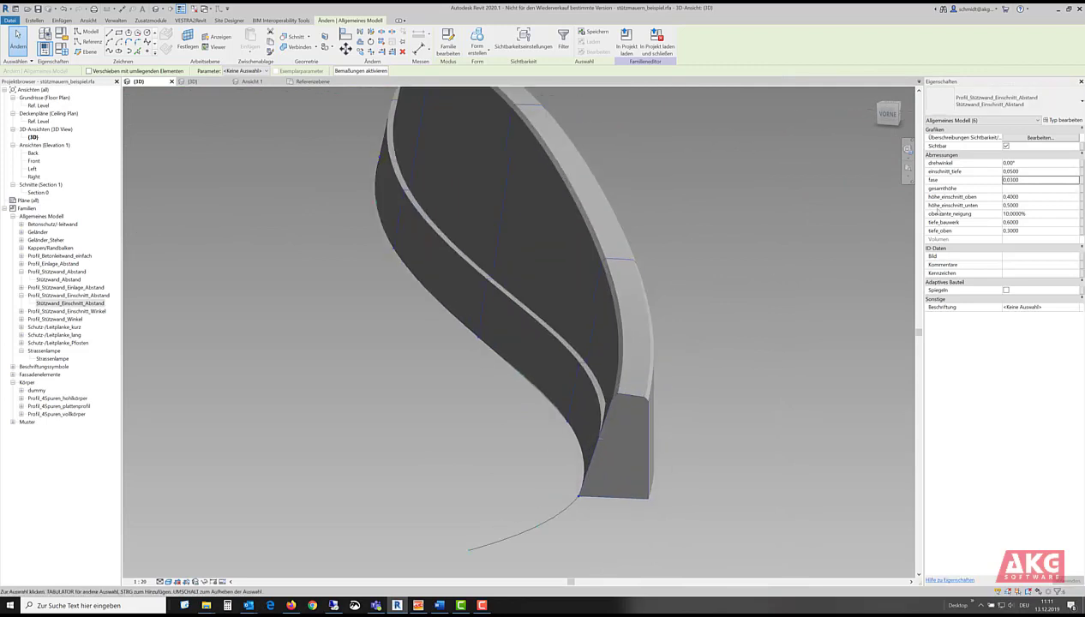
click(1034, 214)
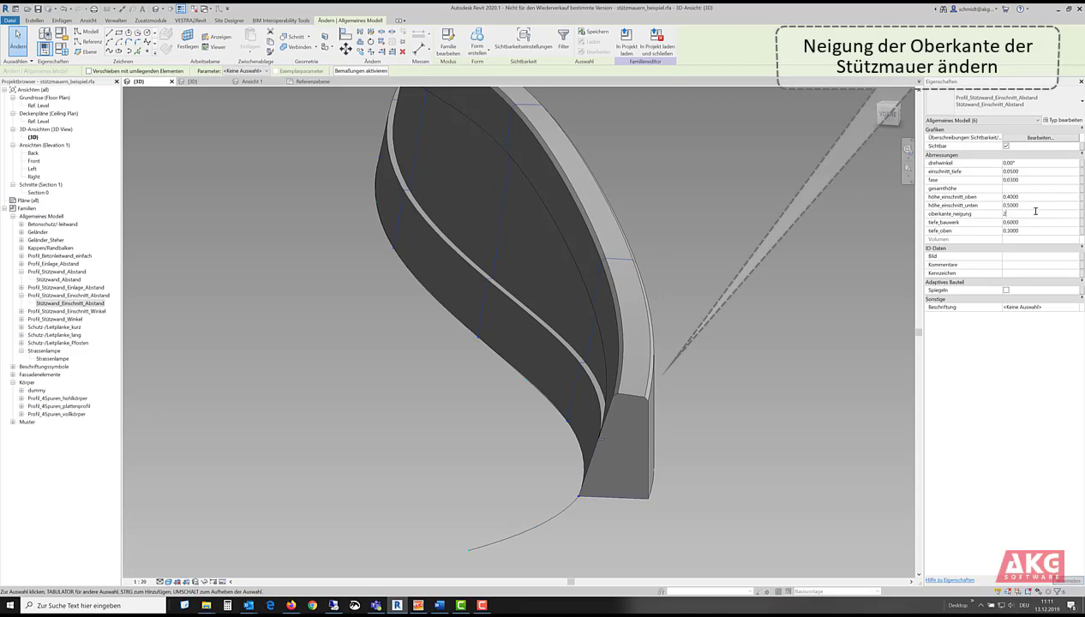
scroll(662, 420, up, 4)
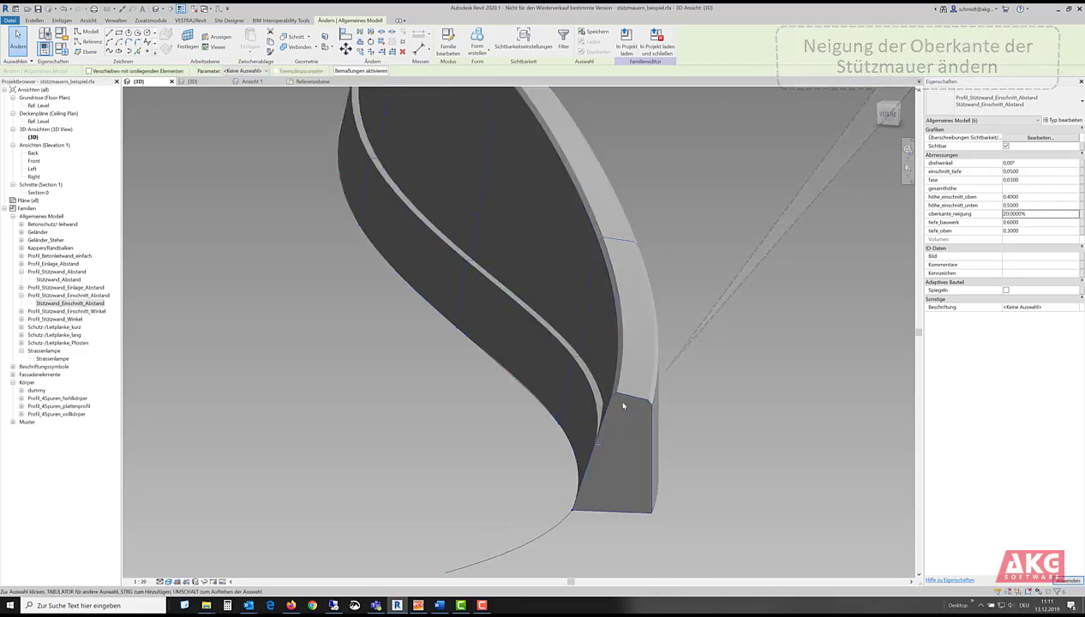
Step: Set höhe_einschnitt_unten and höhe_einschnitt_oben of all six profiles to 0.2, with oberkante_neigung at 10%
scroll(701, 426, down, 4)
shift+middle_drag(701, 386, 666, 390)
click(1020, 206)
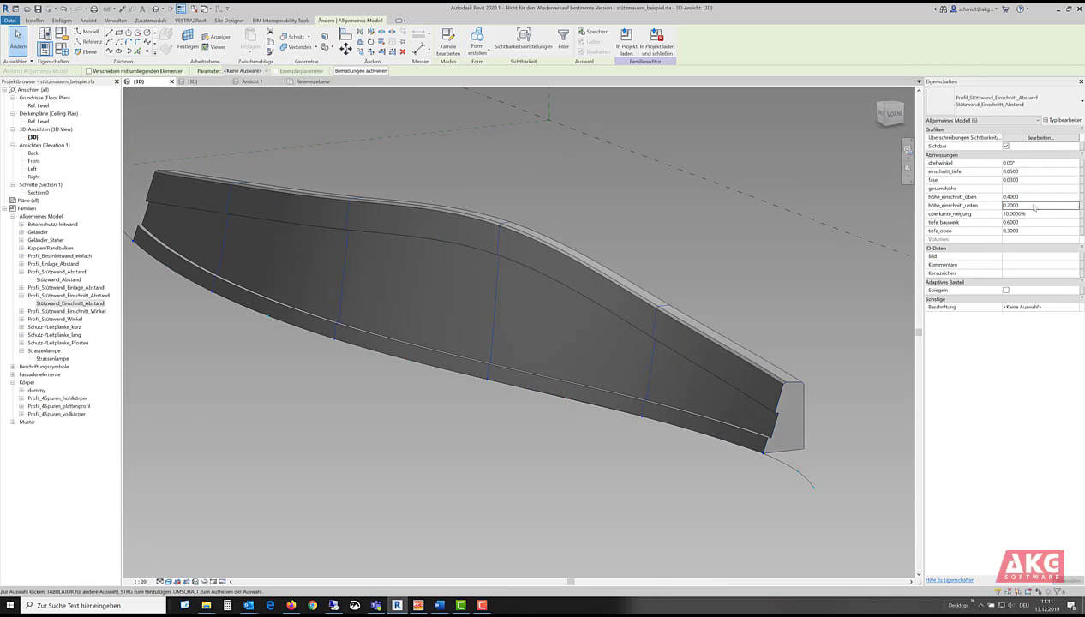
click(1041, 196)
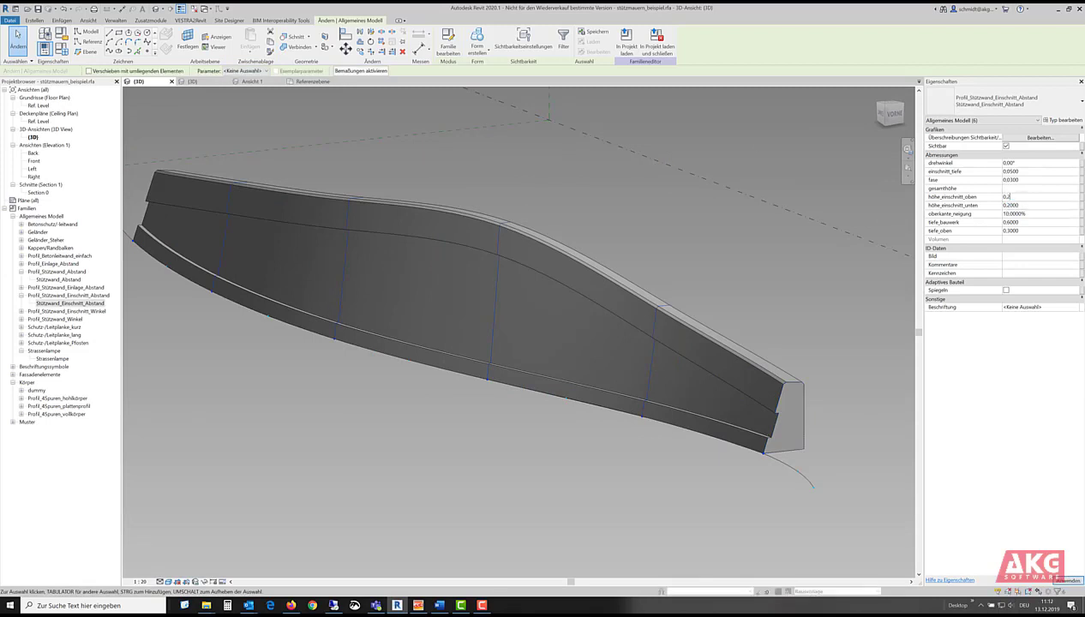
shift+middle_drag(310, 360, 494, 382)
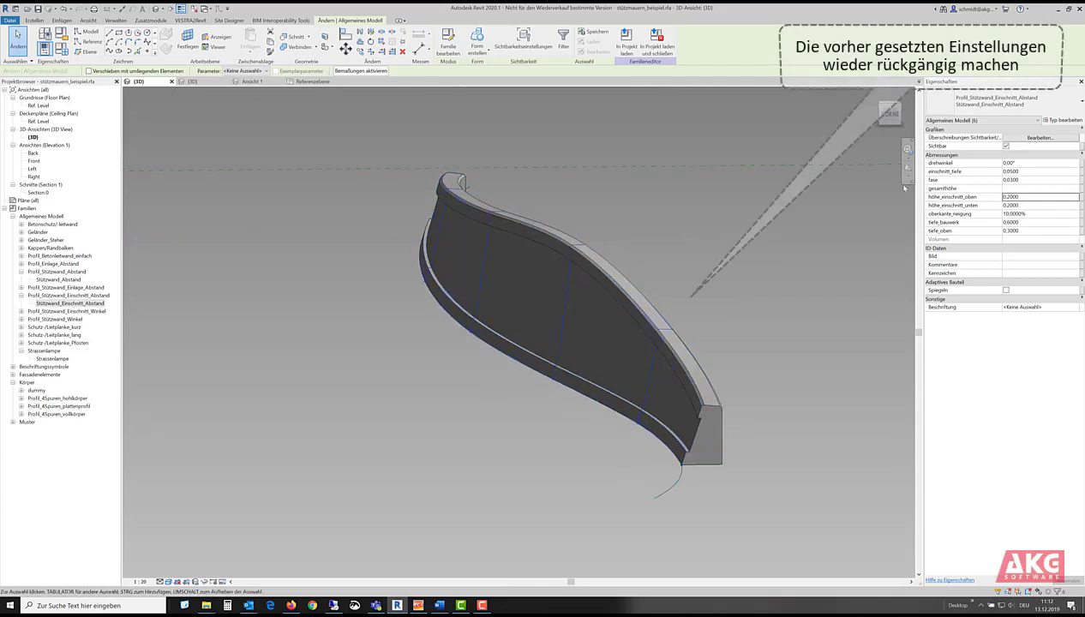
Step: Undo the recent changes to the notch heights and top-edge slope of the wall profiles
click(769, 299)
key(ctrl+z)
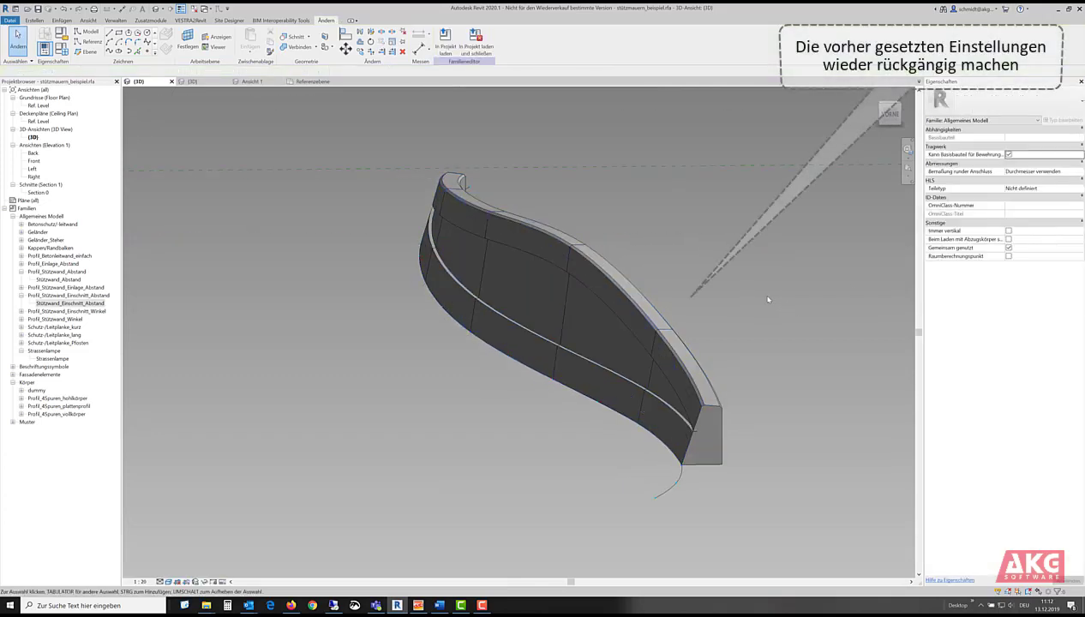
key(ctrl+z)
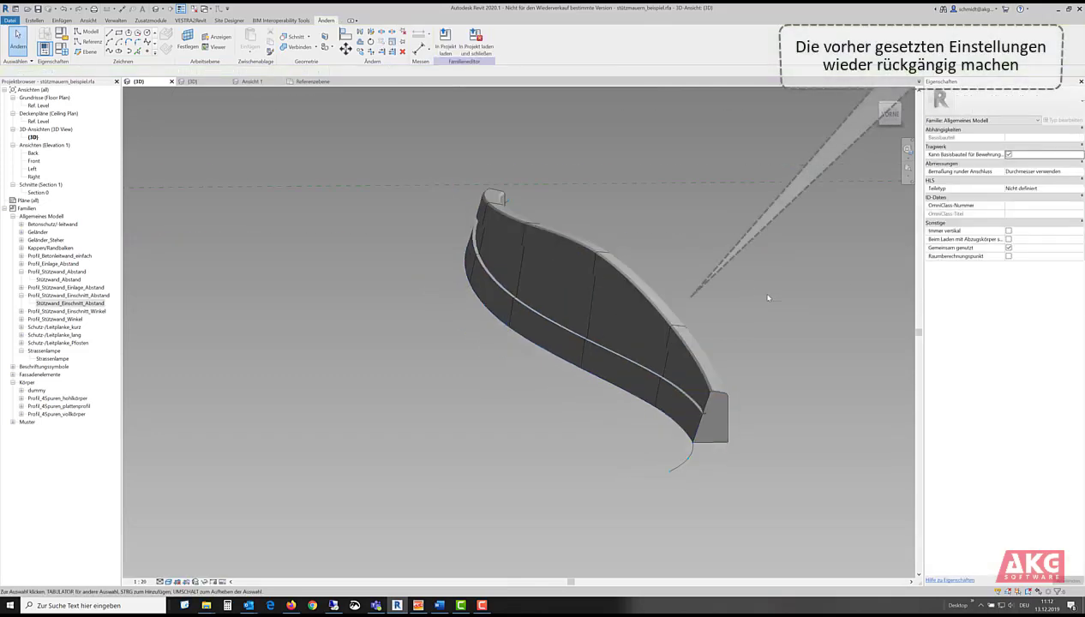
Step: Select all six profiles of the wall and set their chamfer (fase) to 0.015
shift+middle_drag(684, 341, 784, 380)
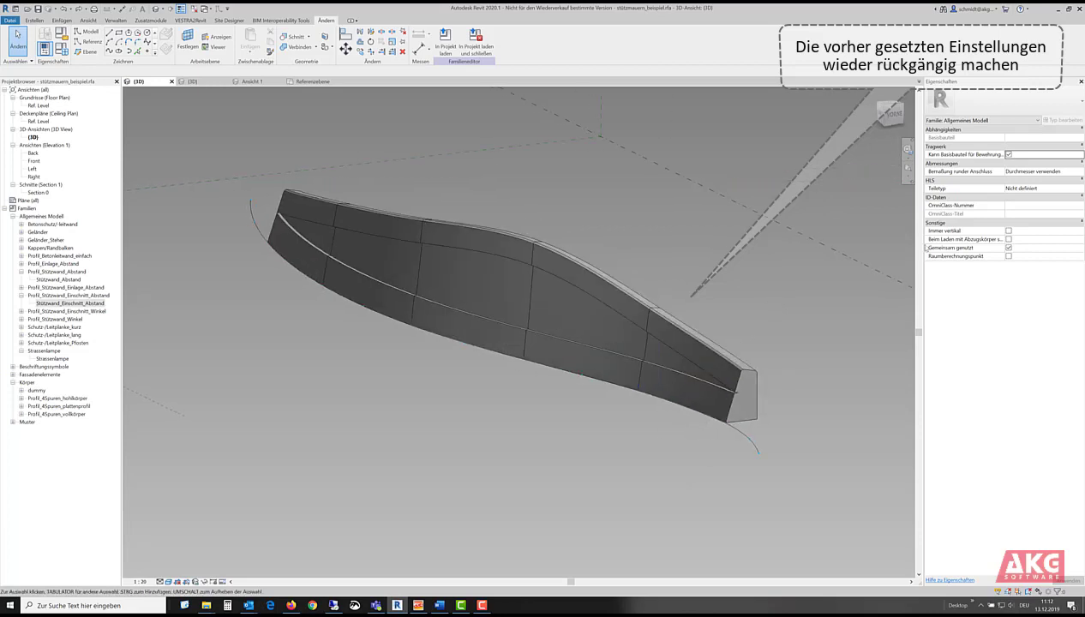
click(647, 354)
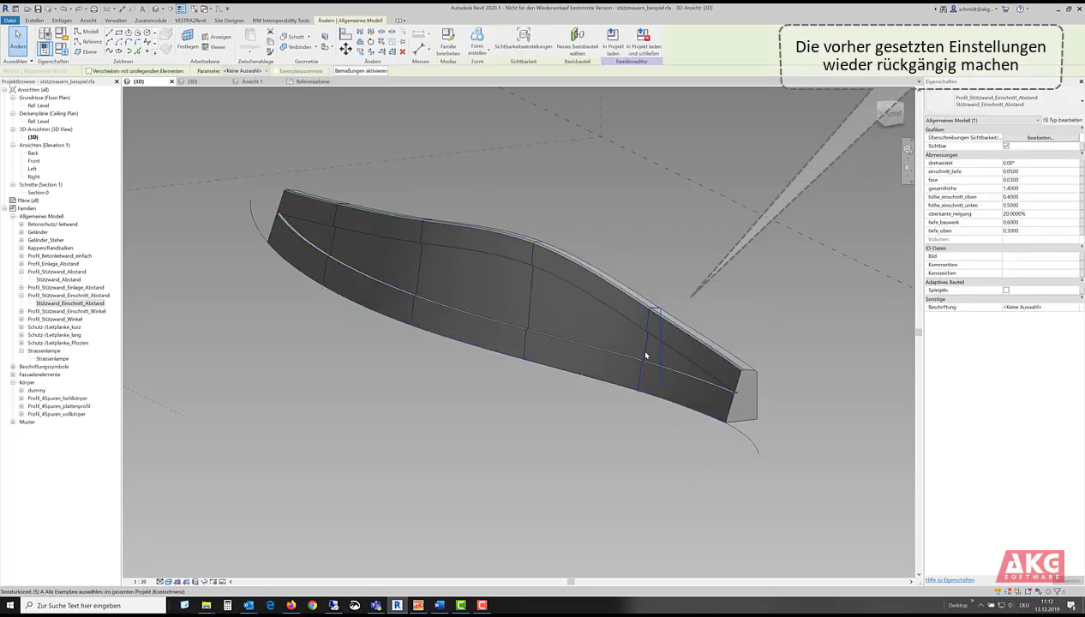
click(1011, 180)
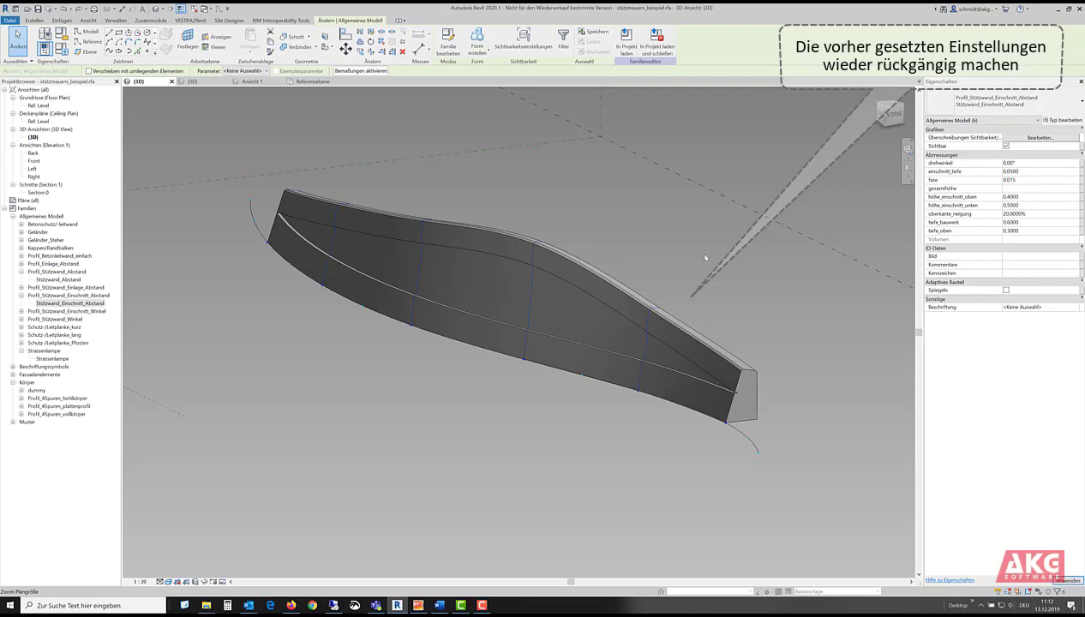
Step: Set the wall's base width (tiefe_bauwerk) to 0.8 for all six profiles
shift+middle_drag(743, 306, 693, 436)
scroll(690, 437, up, 3)
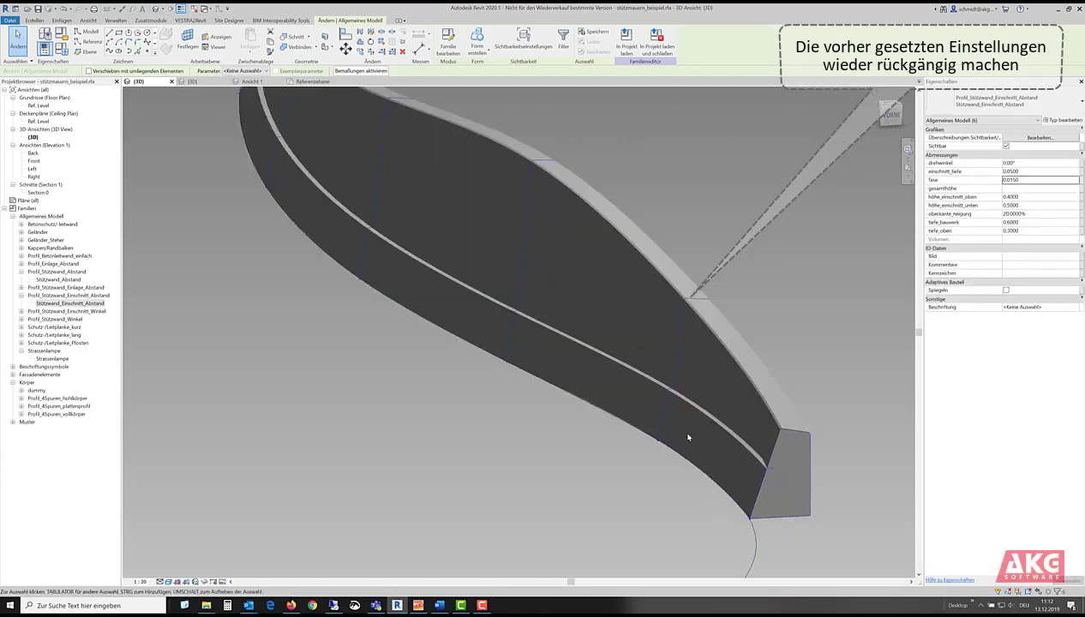
click(1025, 223)
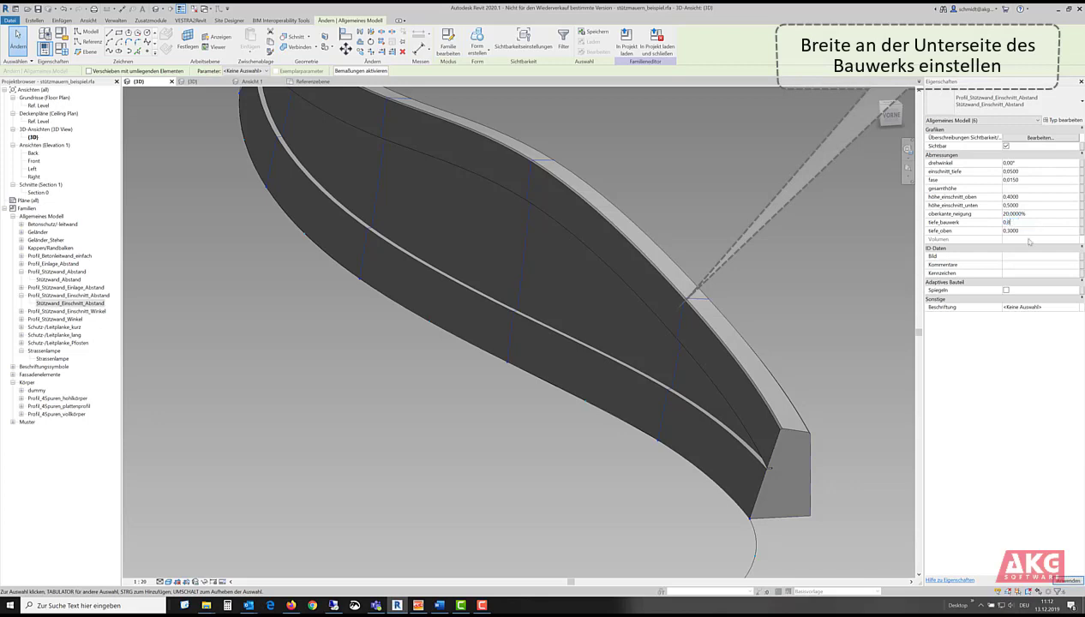
key(Return)
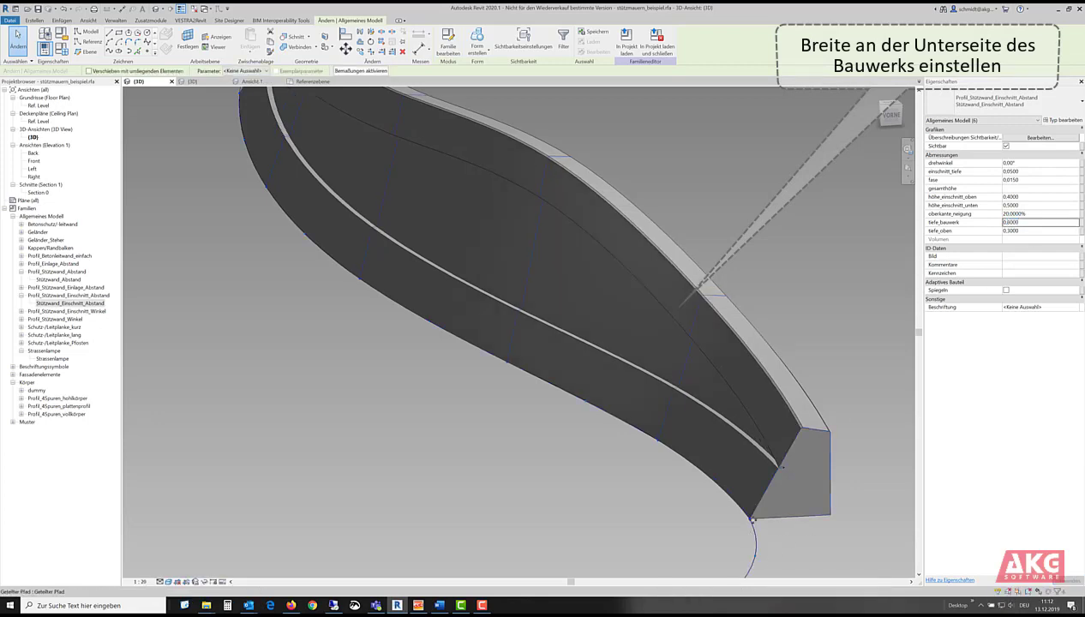
Step: Set the wall's top width (tiefe_oben) to 0.5 for all six profiles
shift+middle_drag(783, 522, 642, 473)
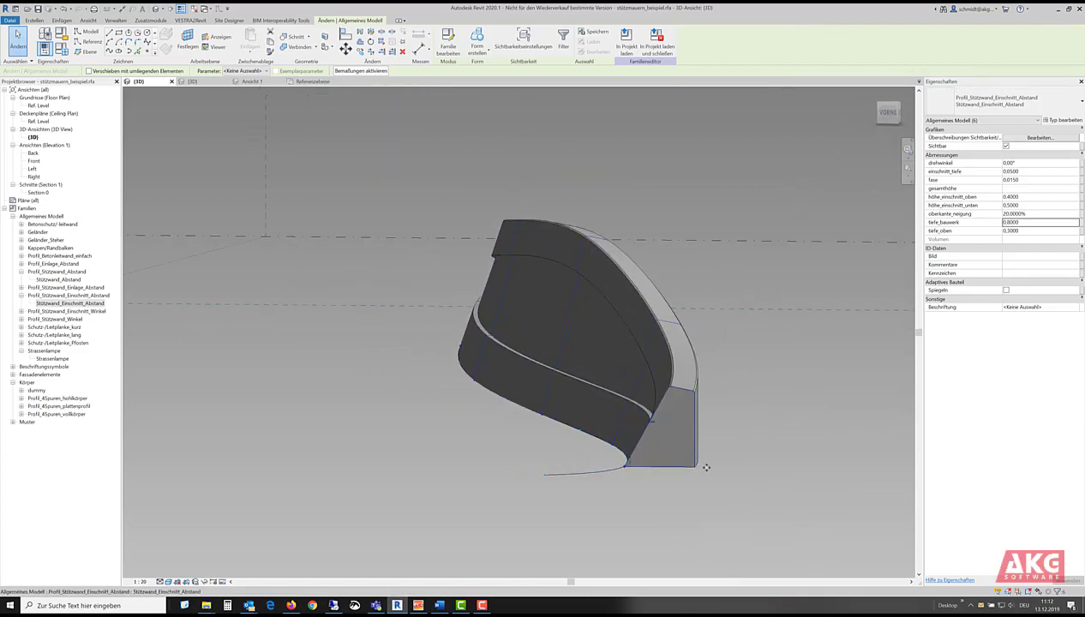
click(1026, 231)
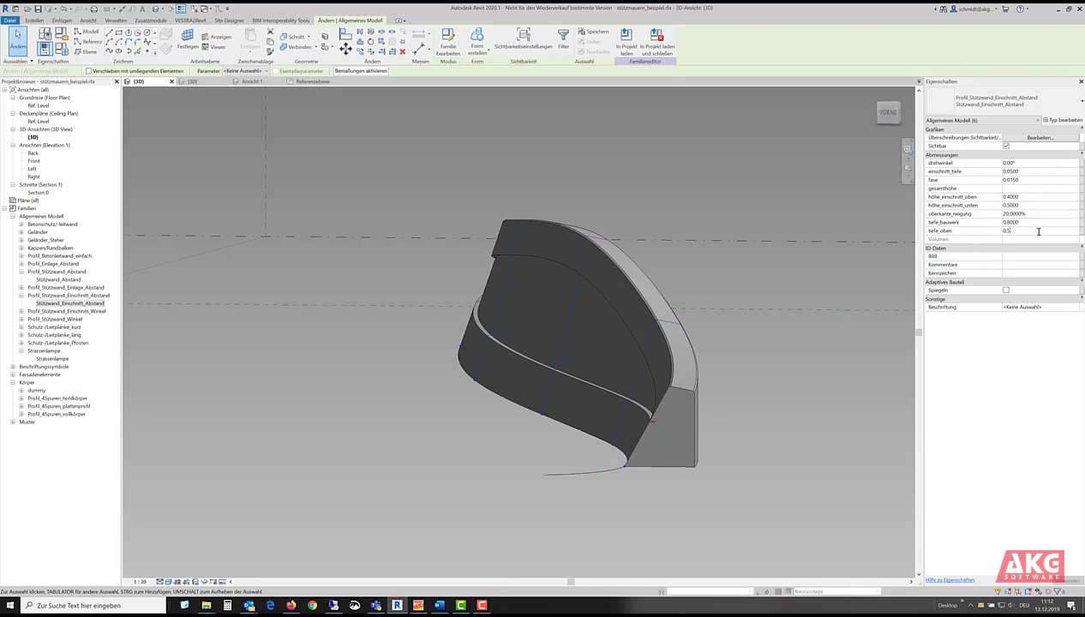
text(0.5)
key(Return)
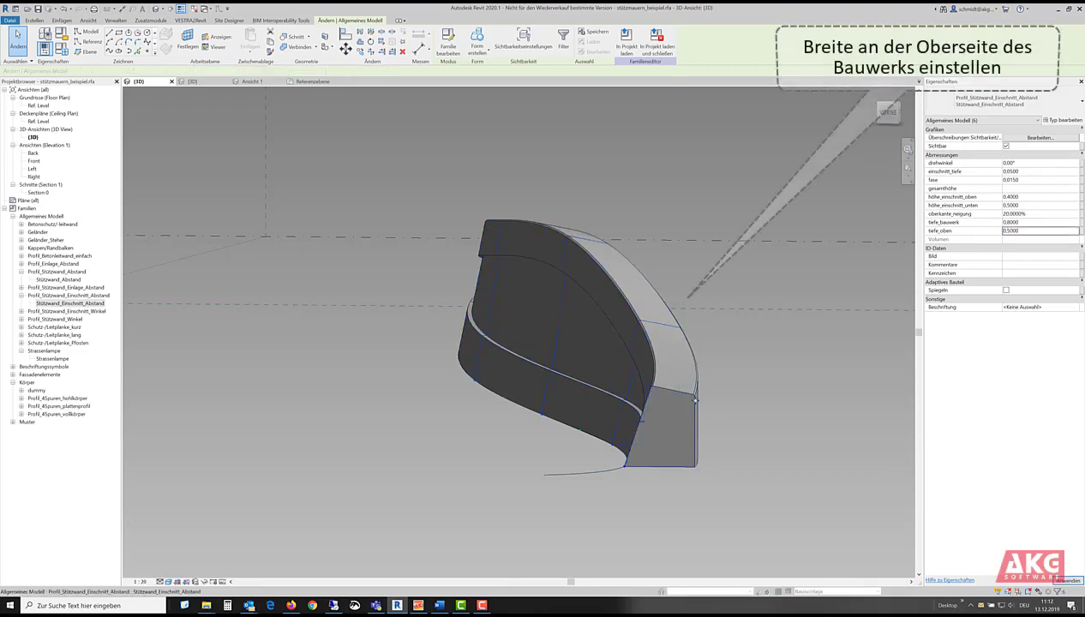
Step: Place six Stützwand_Abstand profiles without a notch on the divided path, three from each end of the solid wall outward
mouse_move(733, 408)
shift+middle_down()
mouse_move(784, 417)
mouse_move(793, 435)
mouse_move(716, 390)
mouse_move(532, 392)
mouse_move(523, 402)
mouse_move(518, 387)
mouse_move(725, 411)
shift+middle_up()
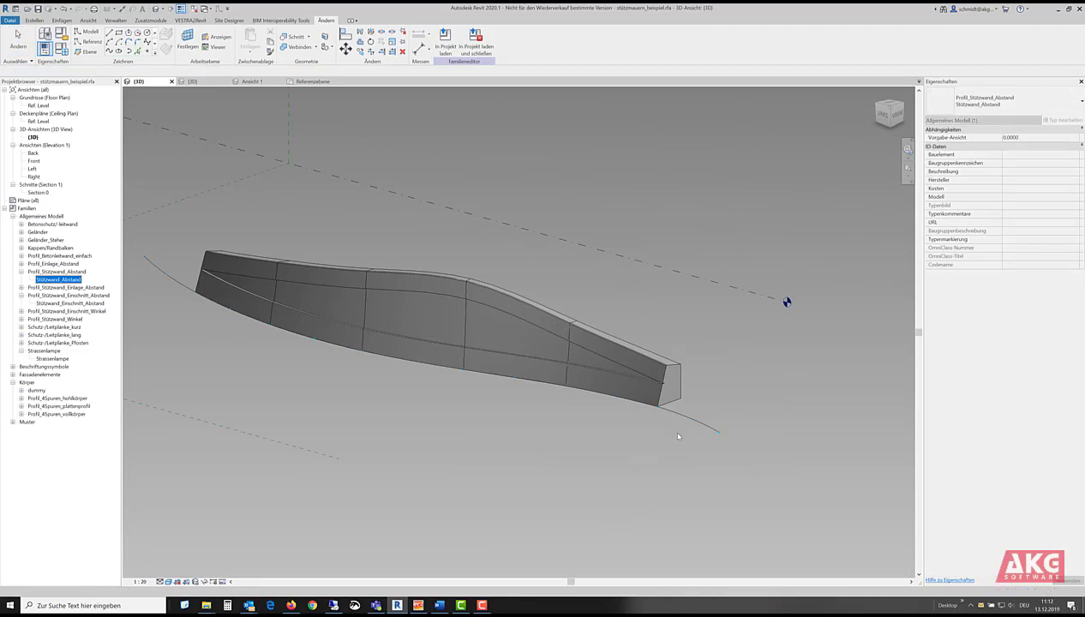
click(658, 405)
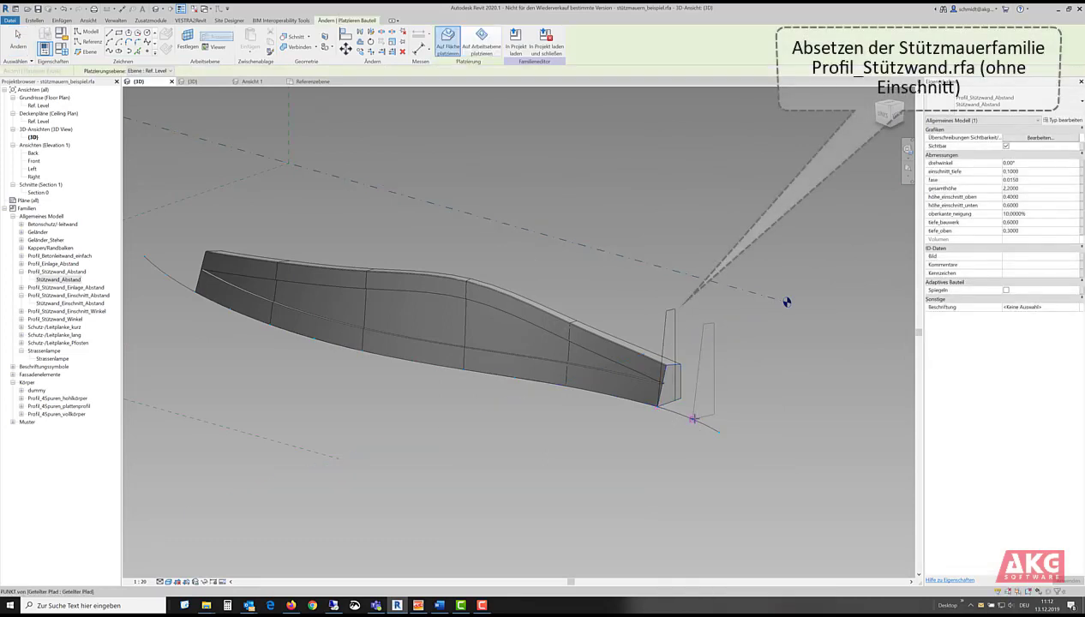
click(718, 431)
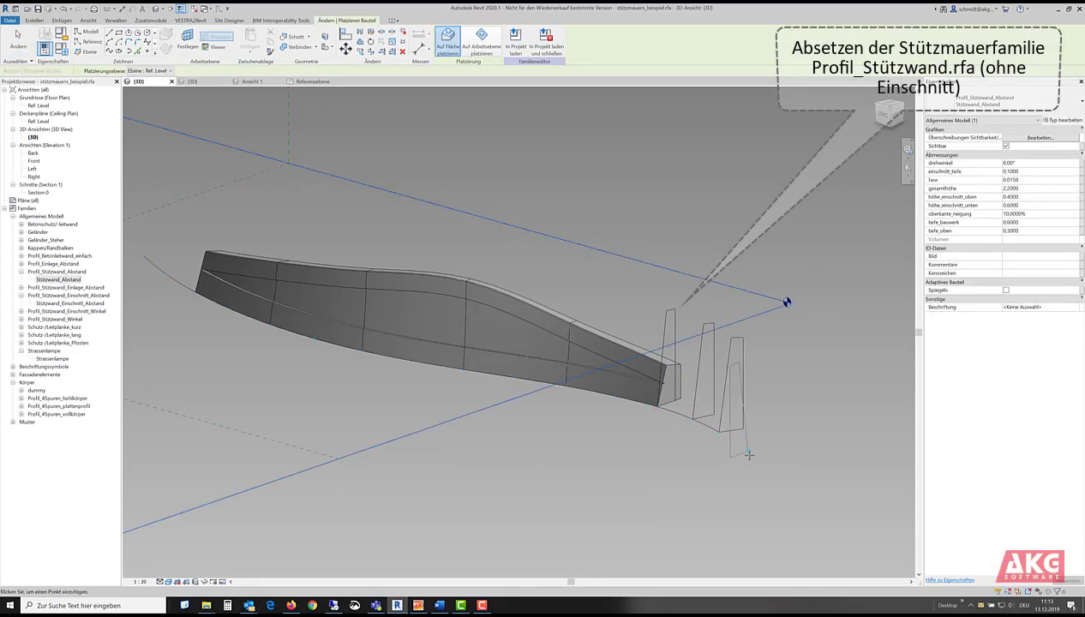
shift+middle_drag(294, 343, 557, 416)
click(489, 431)
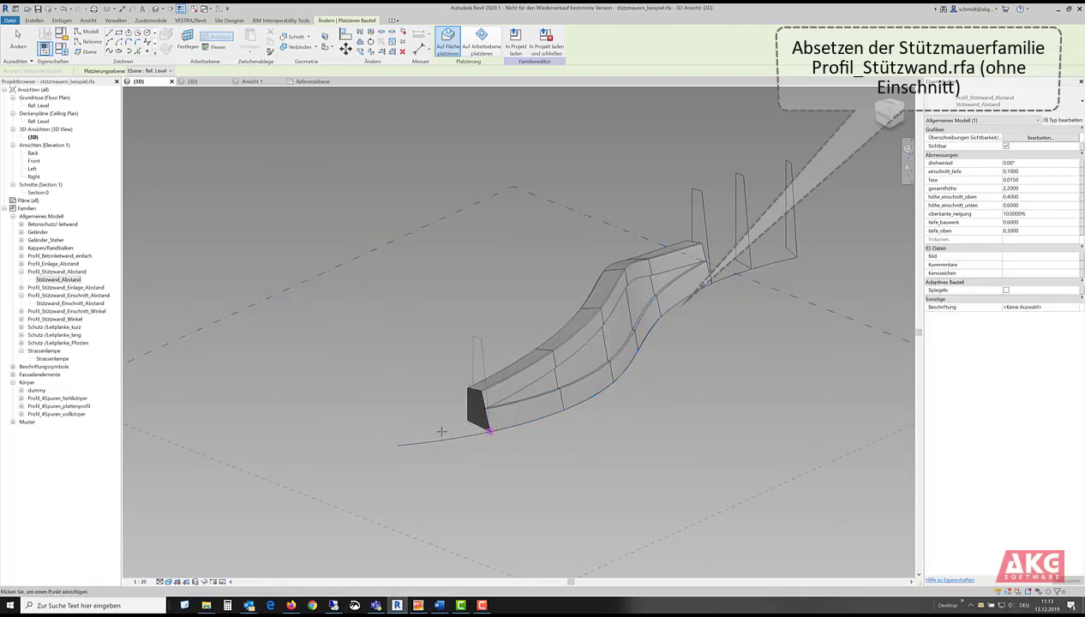
click(392, 441)
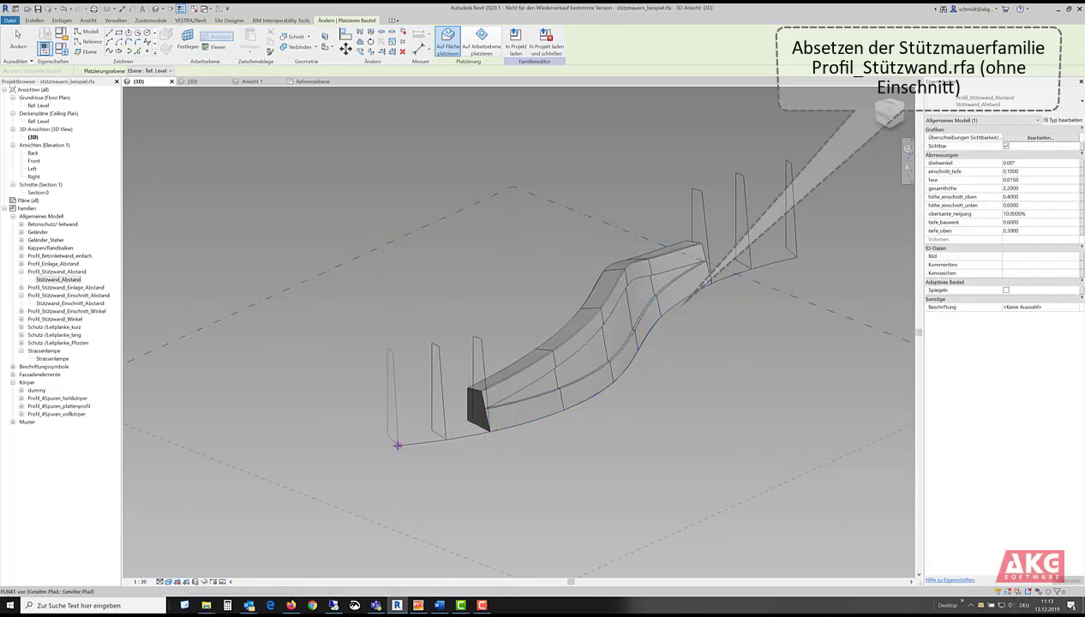
key(Escape)
key(Escape)
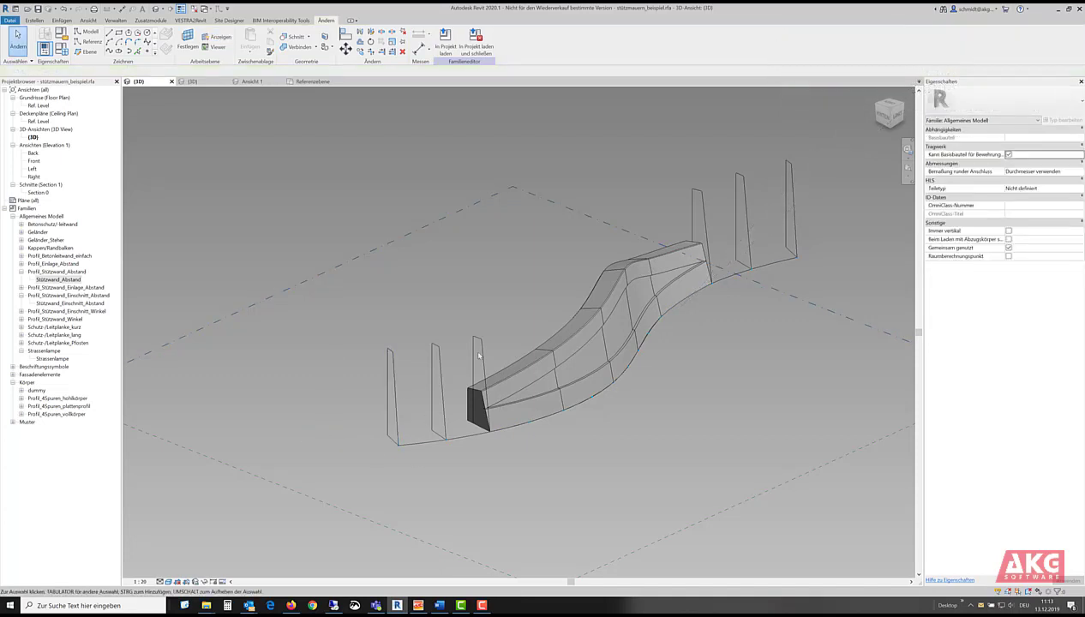
Step: Set the gesamthöhe of the two Stützwand_Abstand profiles at the ends of the solid wall to 0.91
click(481, 363)
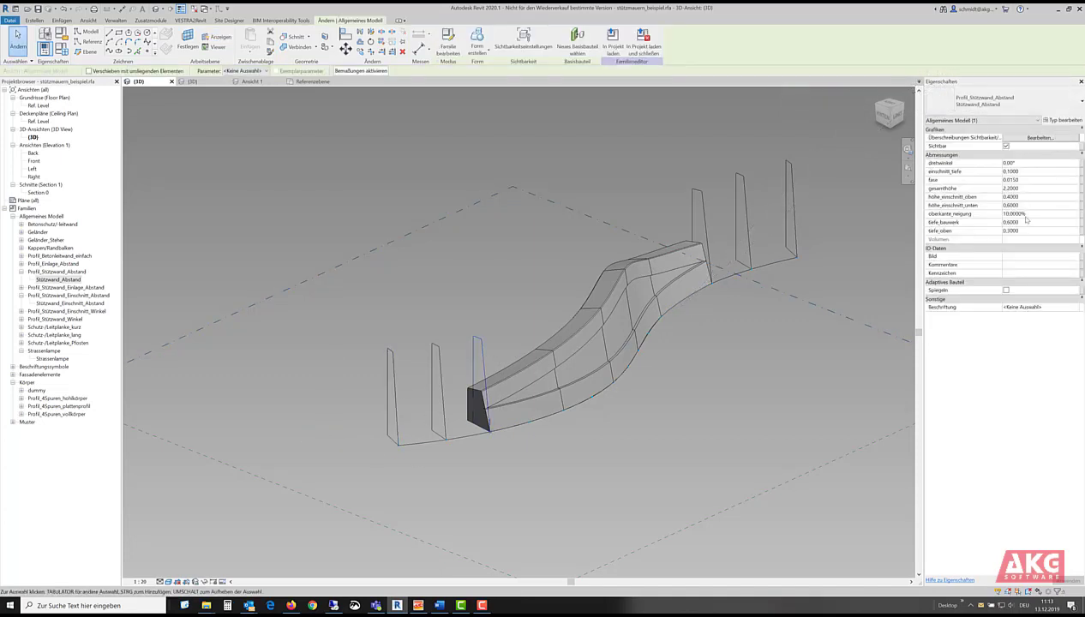
ctrl+click(701, 219)
click(1011, 188)
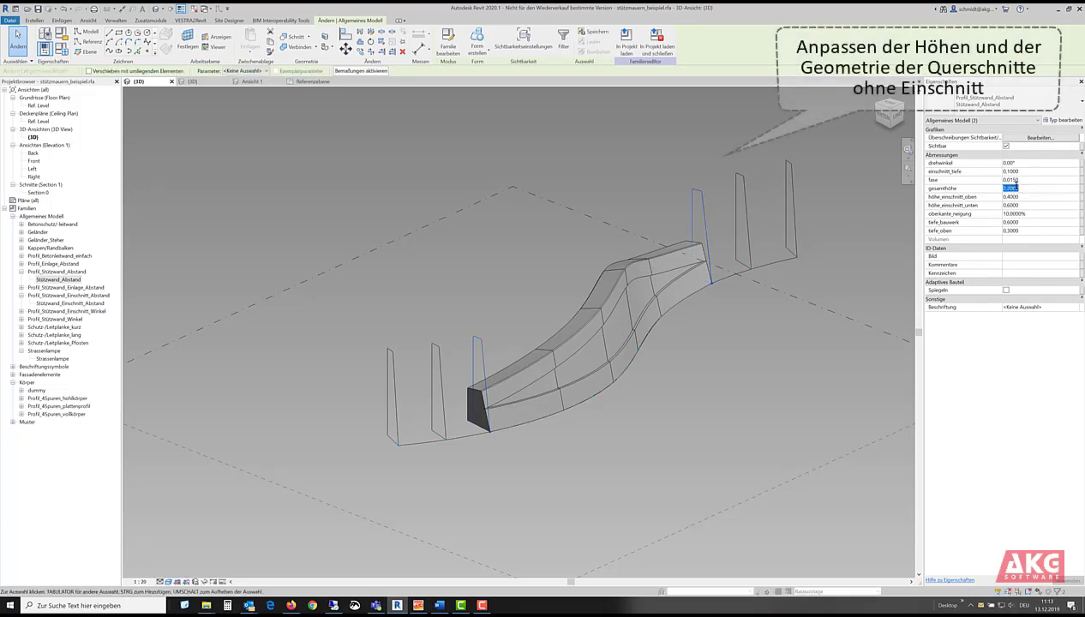
text(0,91)
key(Return)
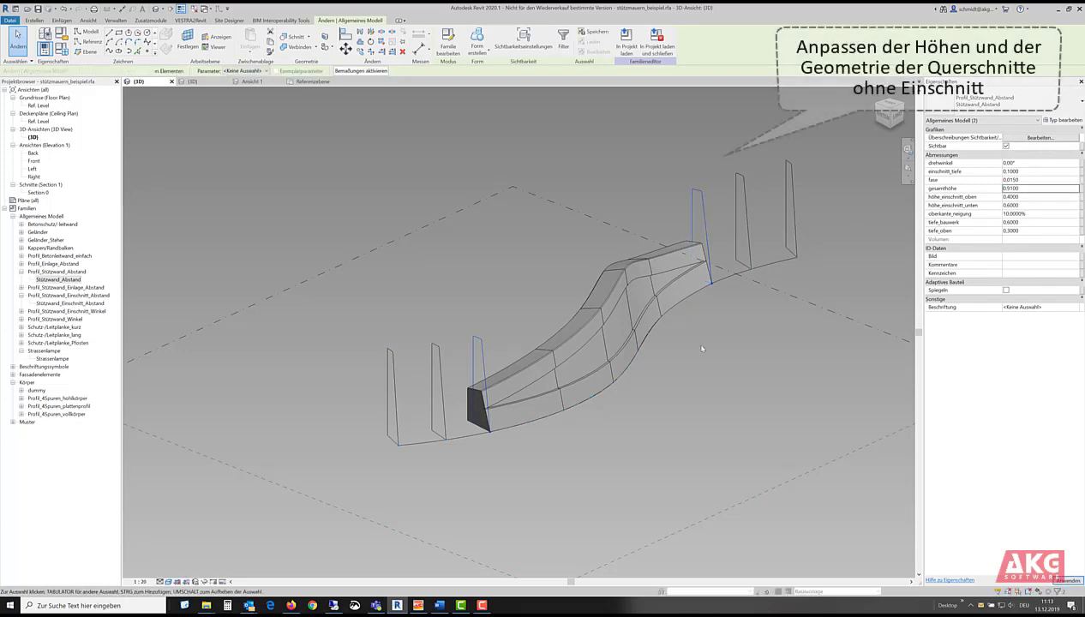
Step: Set the gesamthöhe of the middle Stützwand_Abstand profile beyond each end of the solid wall to 0.8
scroll(515, 382, up, 2)
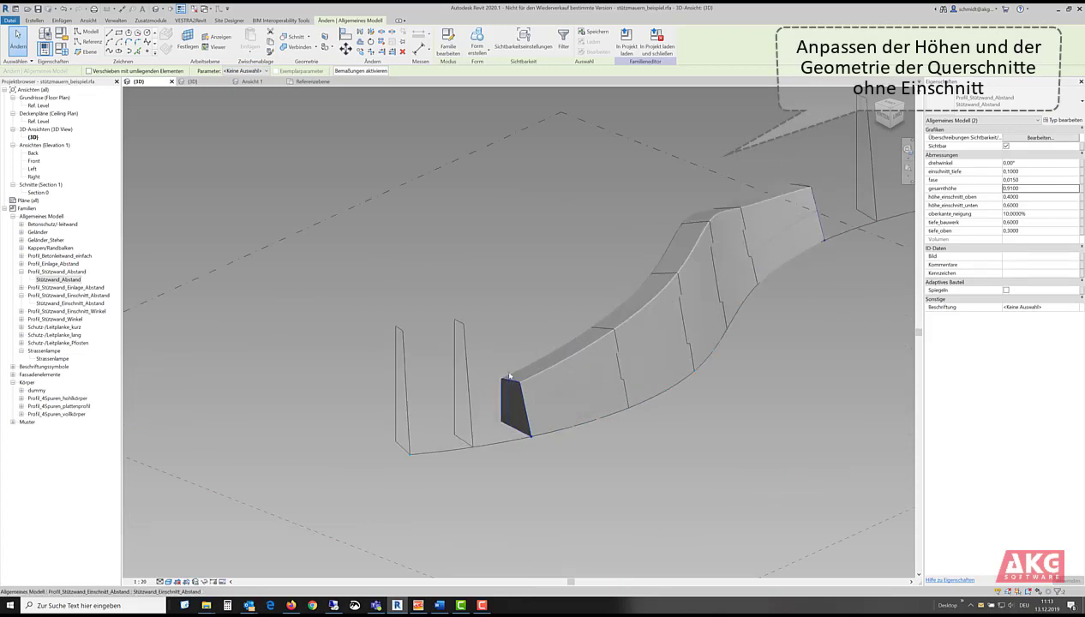
click(465, 347)
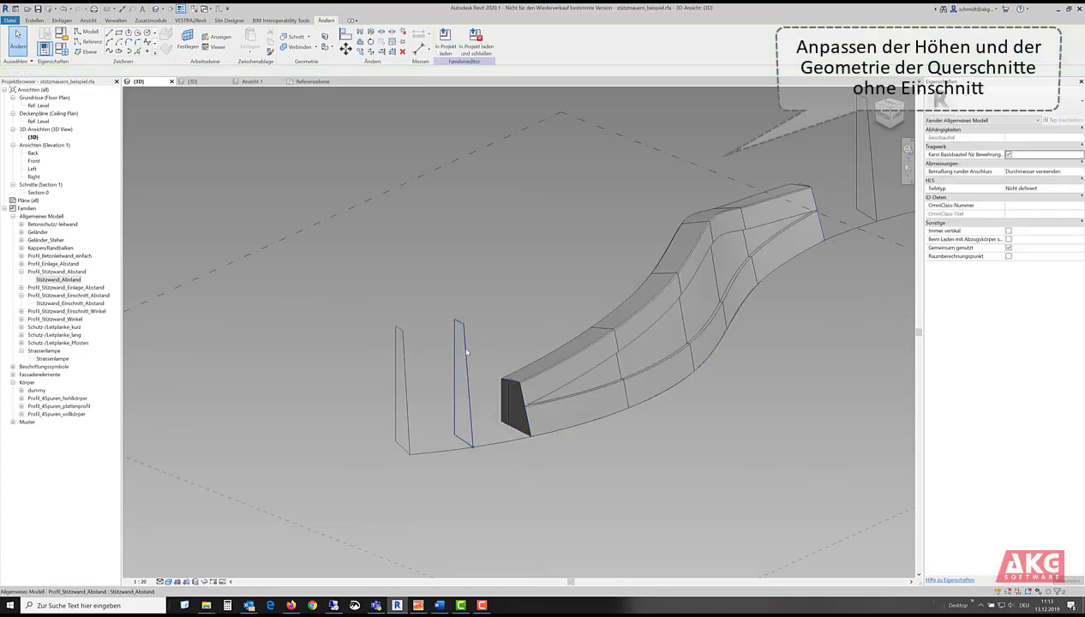
scroll(515, 402, down, 2)
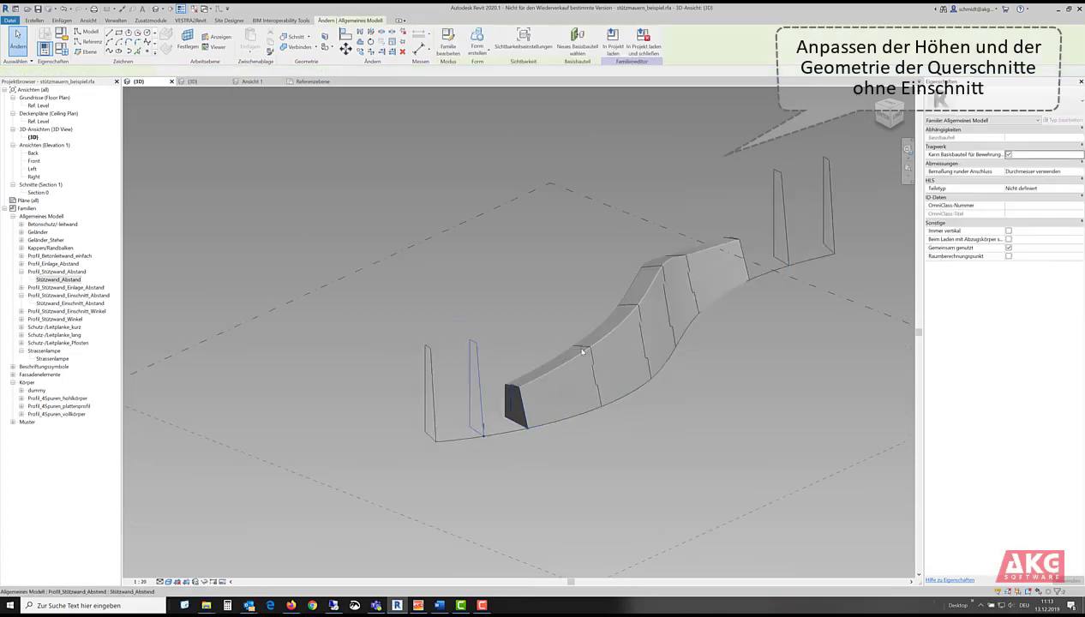
ctrl+click(783, 211)
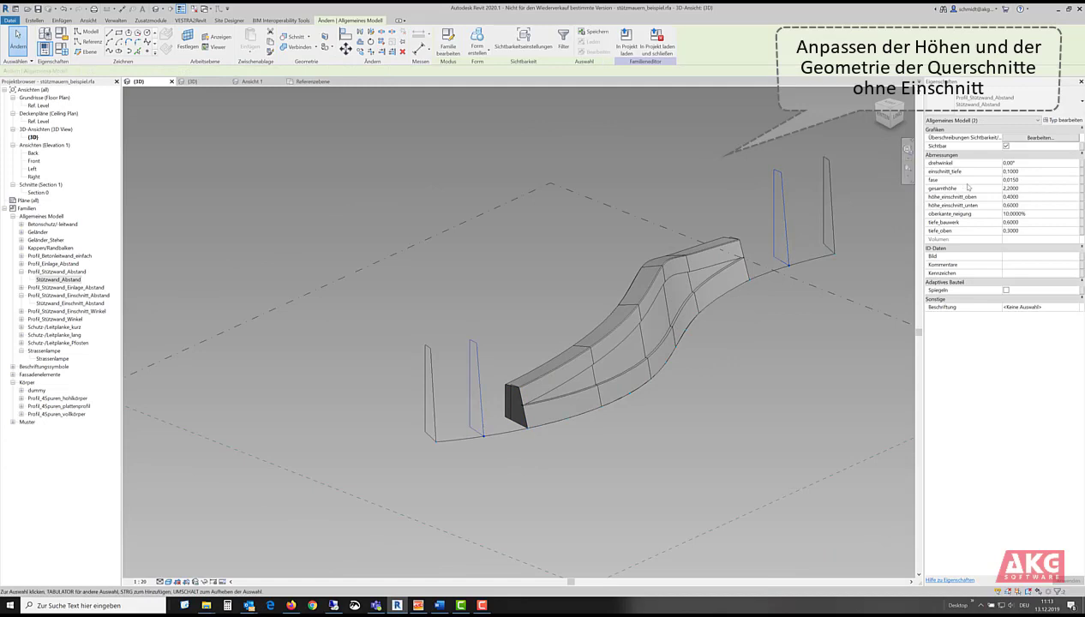
click(1029, 186)
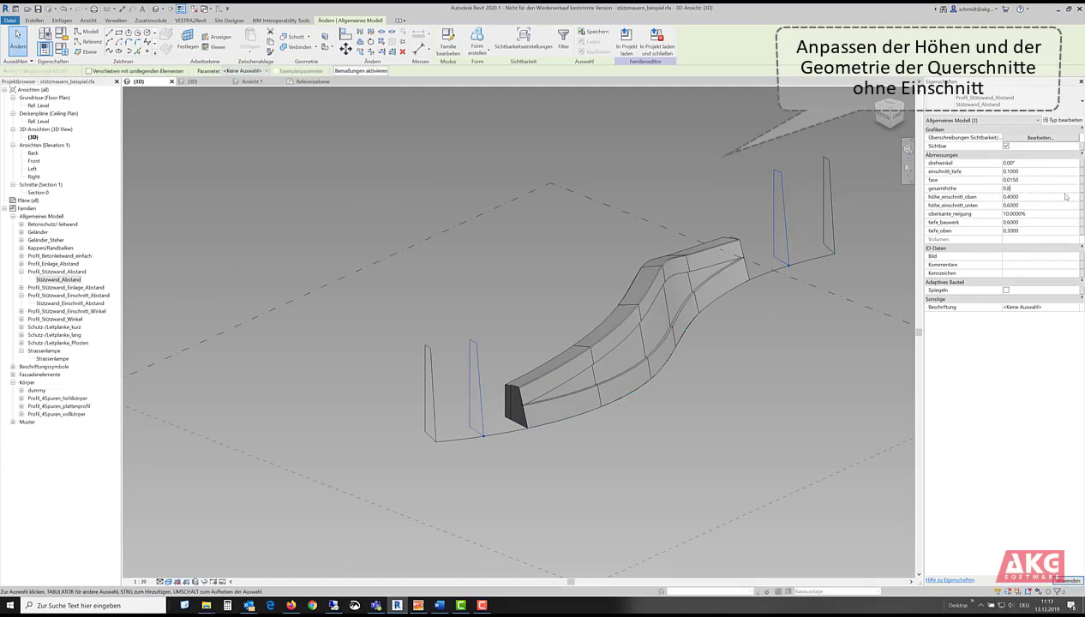
key(Return)
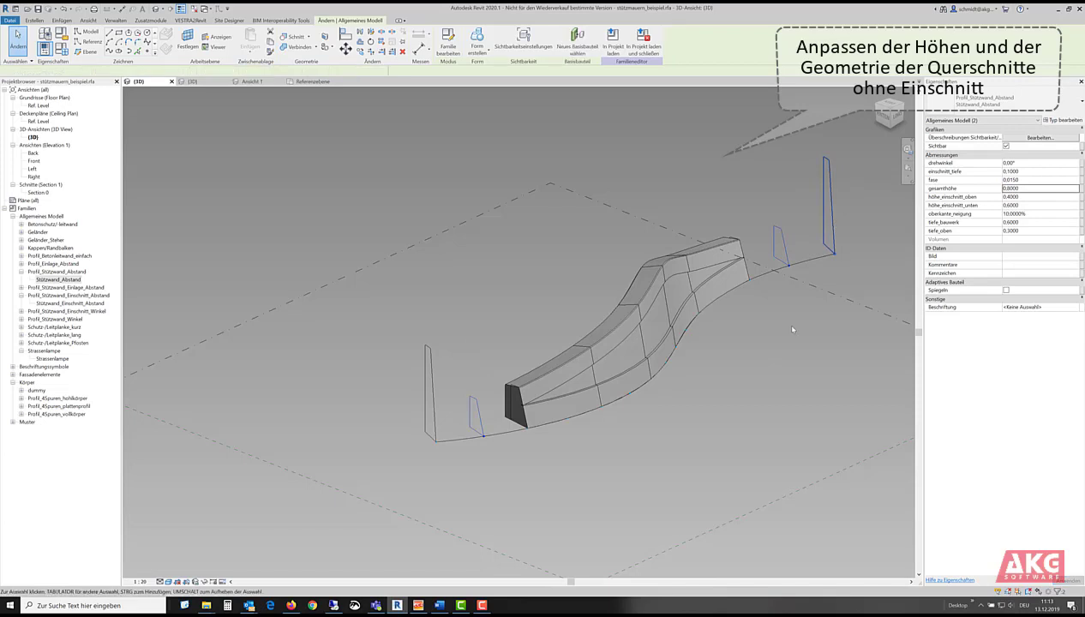
Step: Set the gesamthöhe of the outermost Stützwand_Abstand profile at each end of the path to 0.6
ctrl+click(434, 416)
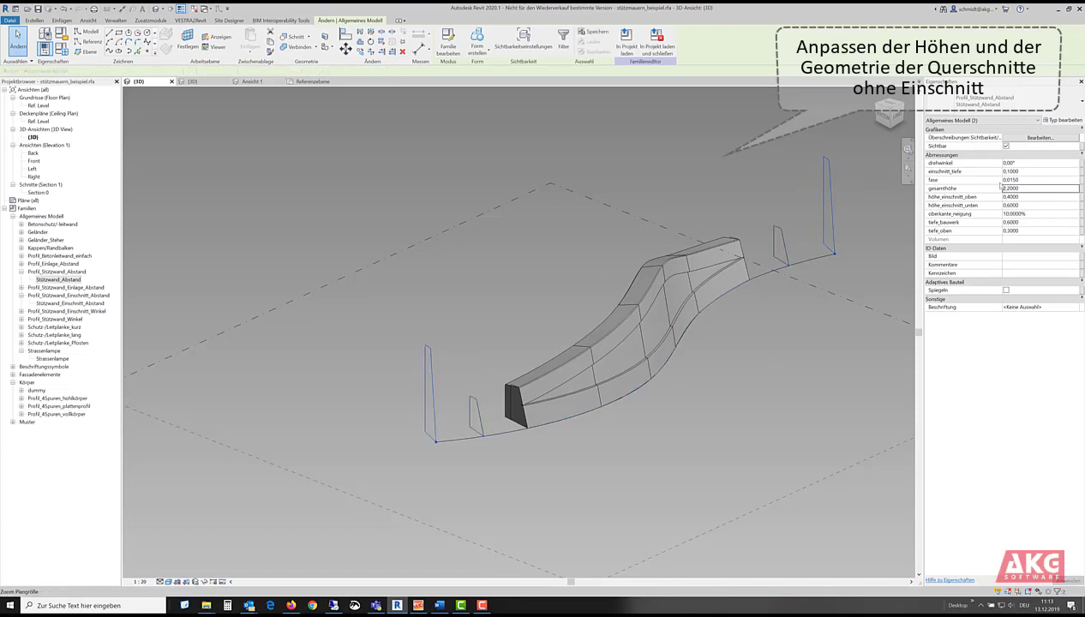
click(1028, 188)
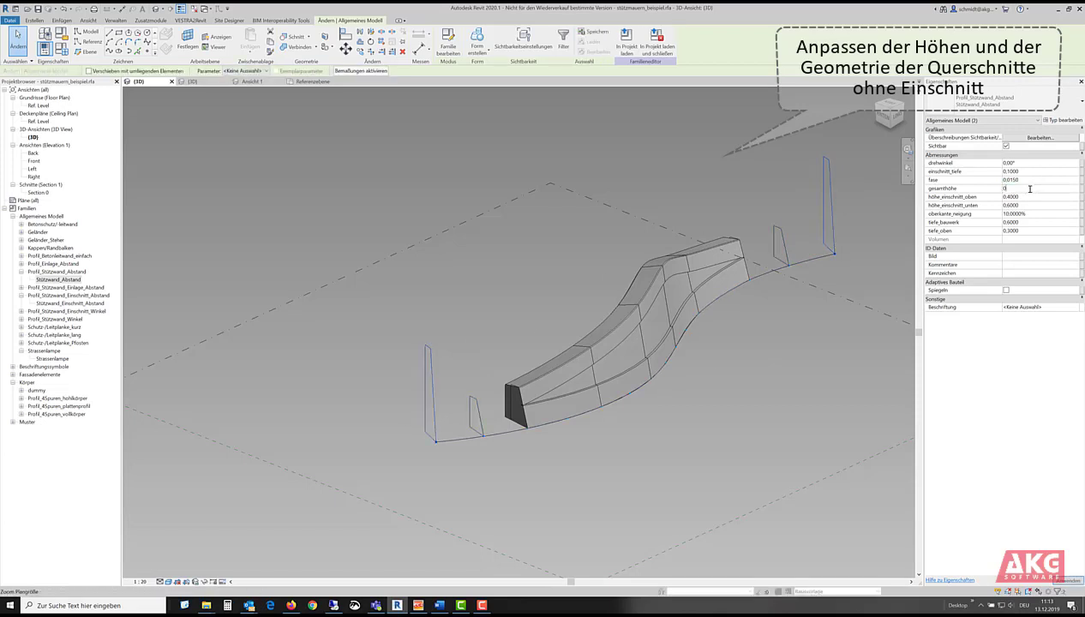
text(0.6)
key(Return)
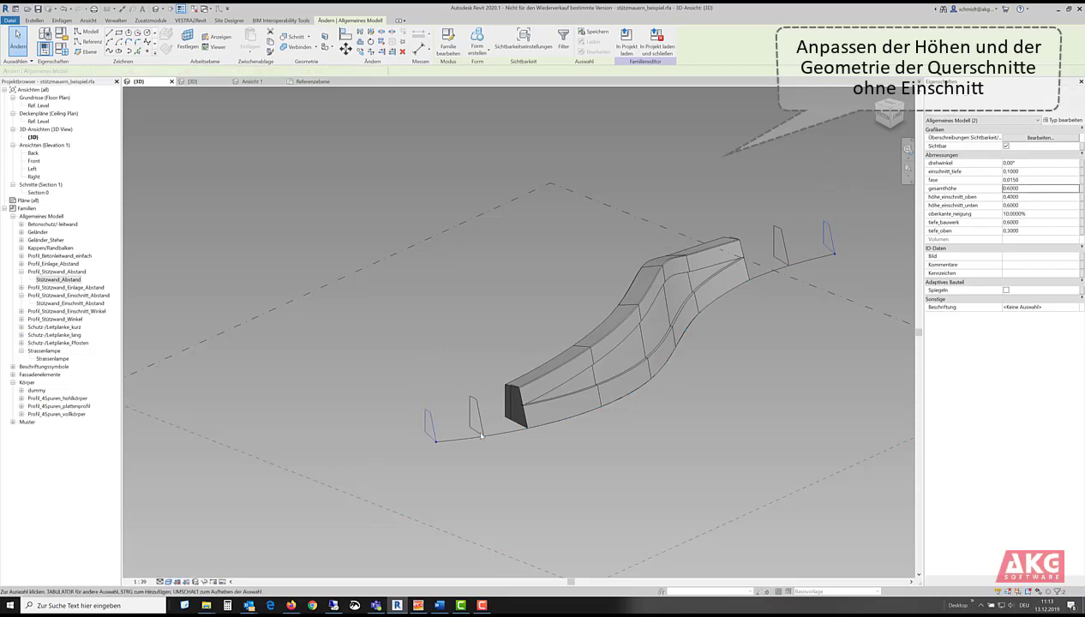
Step: Create a solid form from the three unnotched profiles at the near end of the wall
scroll(506, 412, up, 3)
key(Escape)
click(506, 412)
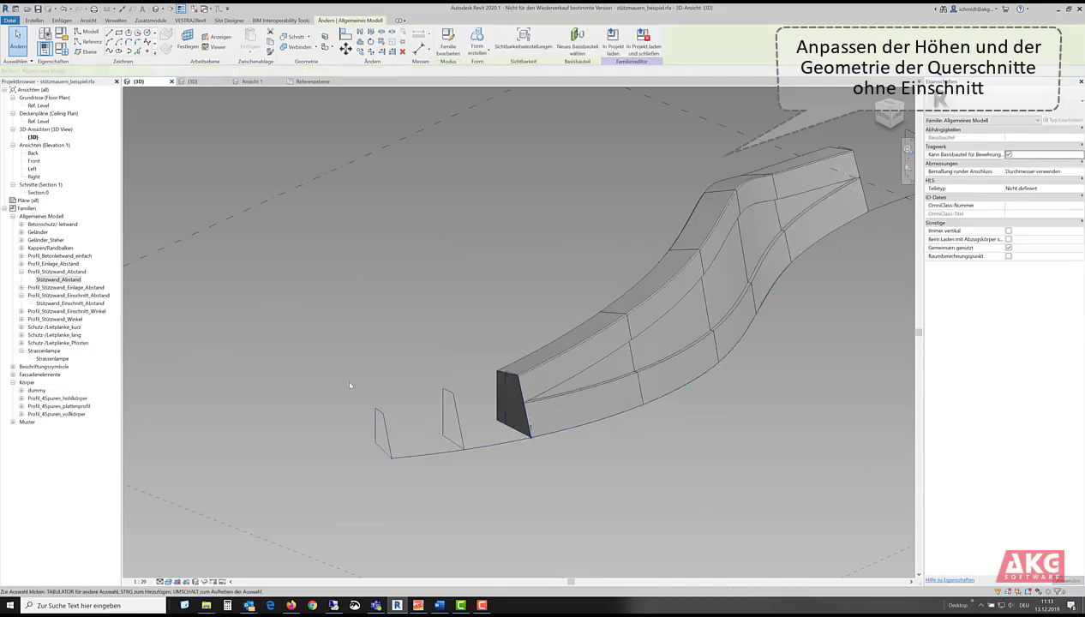
ctrl+drag(467, 418, 484, 504)
click(478, 50)
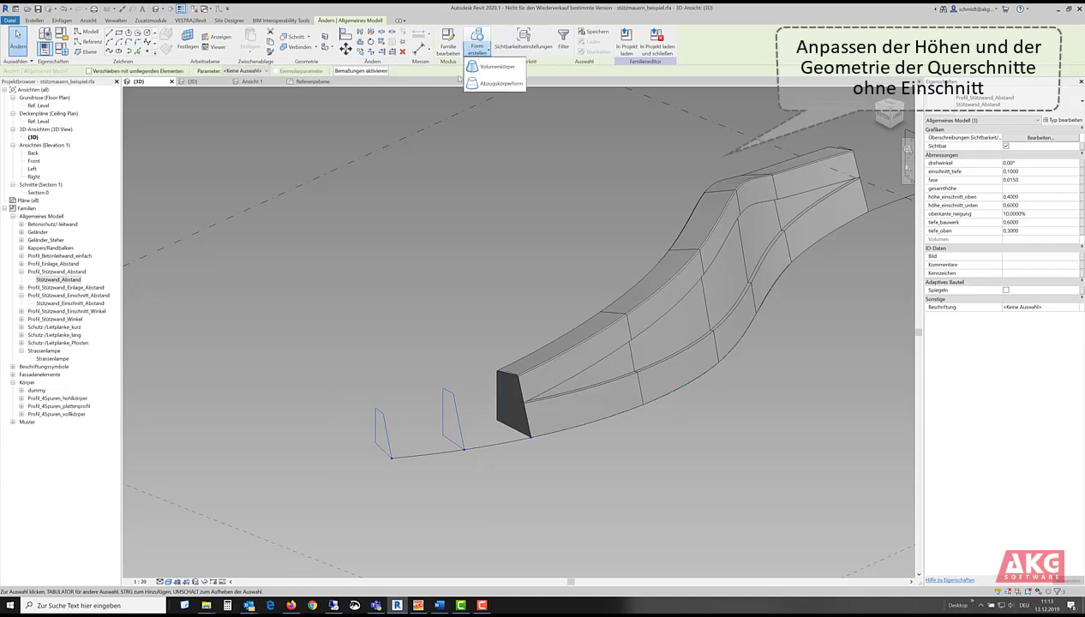
click(488, 69)
key(Escape)
Step: Set tiefe_bauwerk to 0.8 and tiefe_oben to 0.5 for all six unnotched Stützwand_Abstand profiles
shift+middle_drag(563, 370, 499, 400)
scroll(505, 406, up, 1)
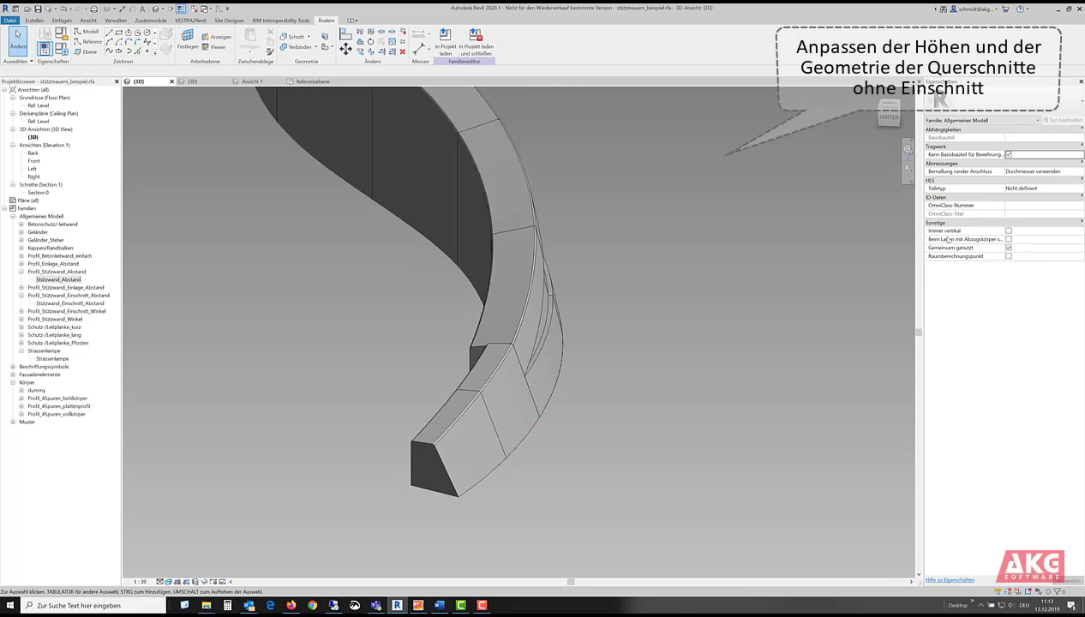
click(486, 413)
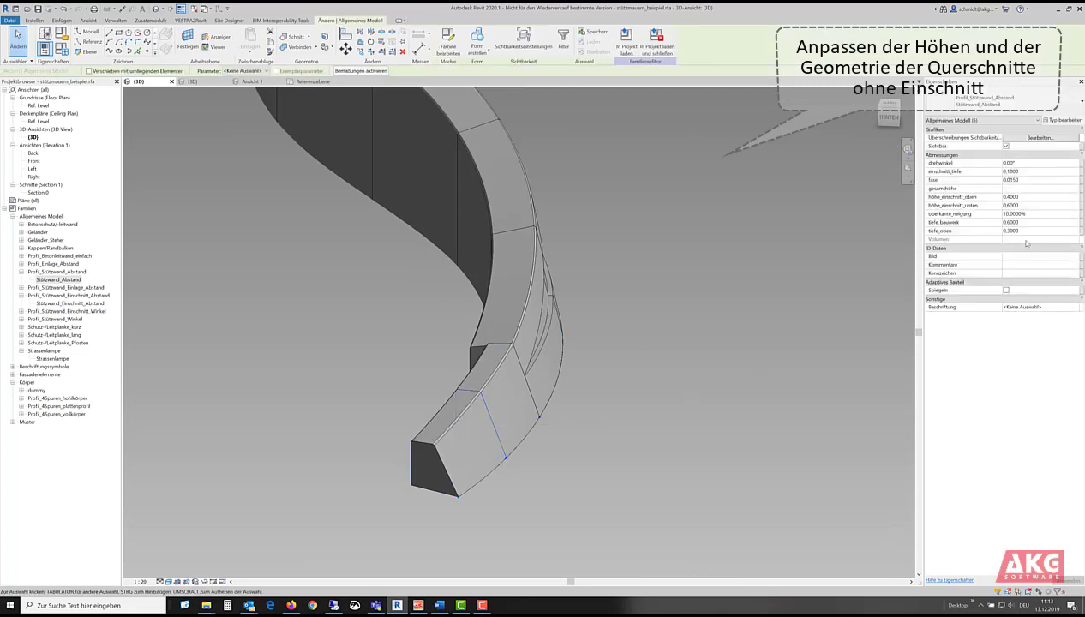
click(1032, 223)
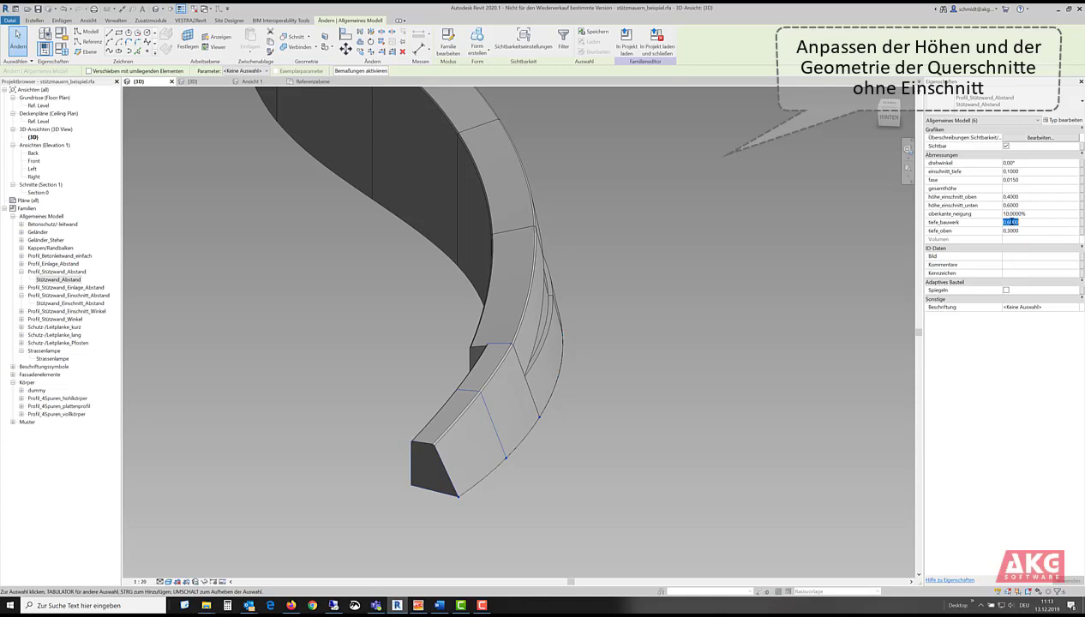
text(0.8)
click(1028, 231)
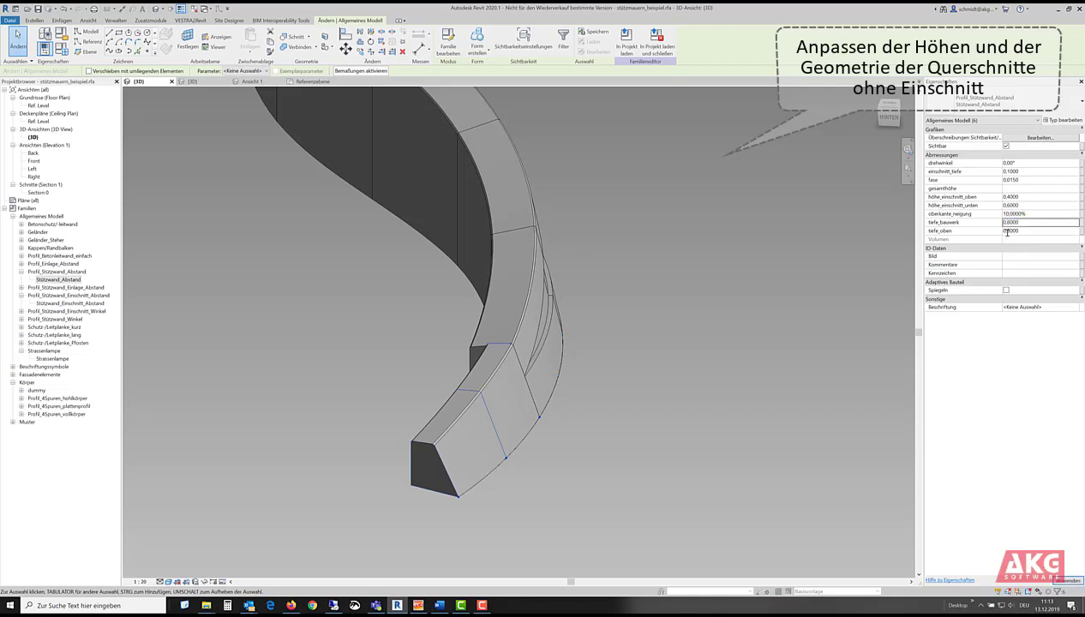
Step: Set the top slope (oberkante_neigung) of the six unnotched profiles to 20% to match the notched wall
shift+middle_drag(703, 386, 562, 373)
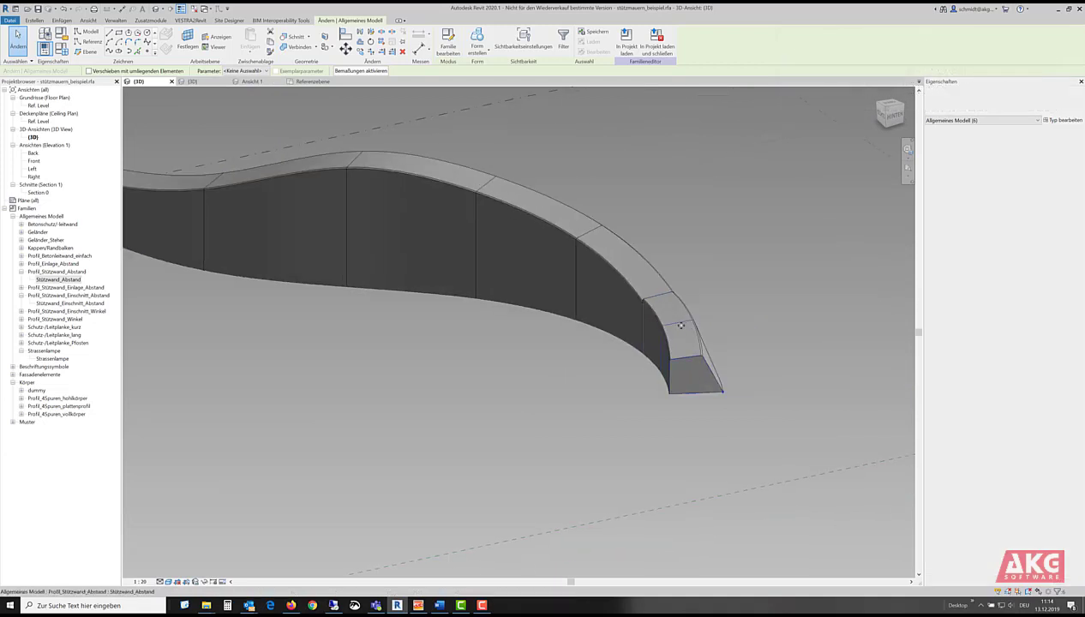
scroll(681, 326, up, 3)
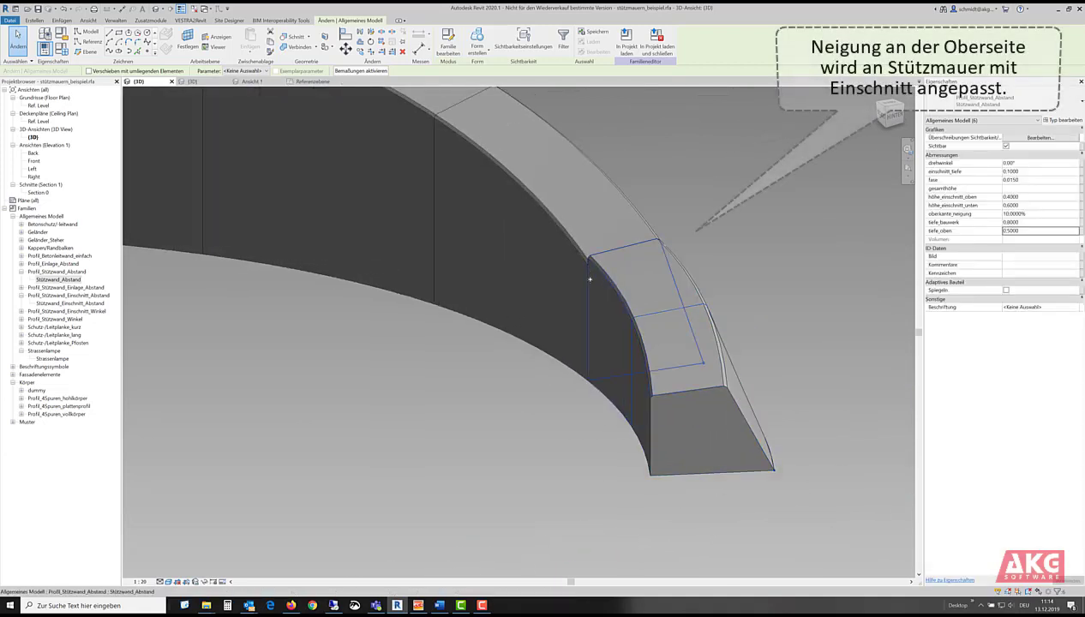
click(1036, 215)
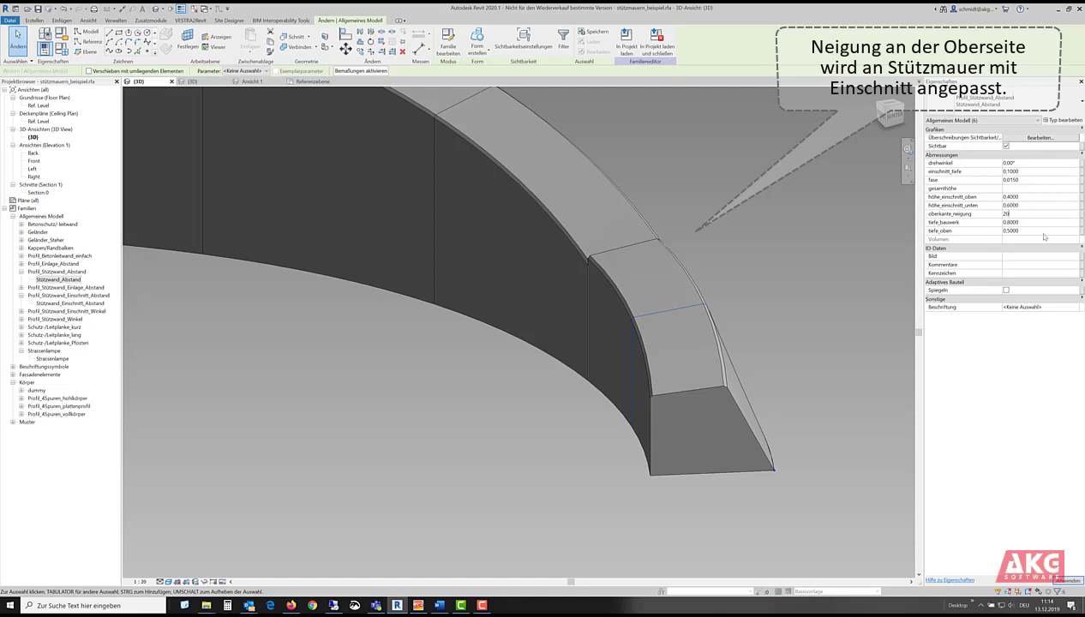
text(20)
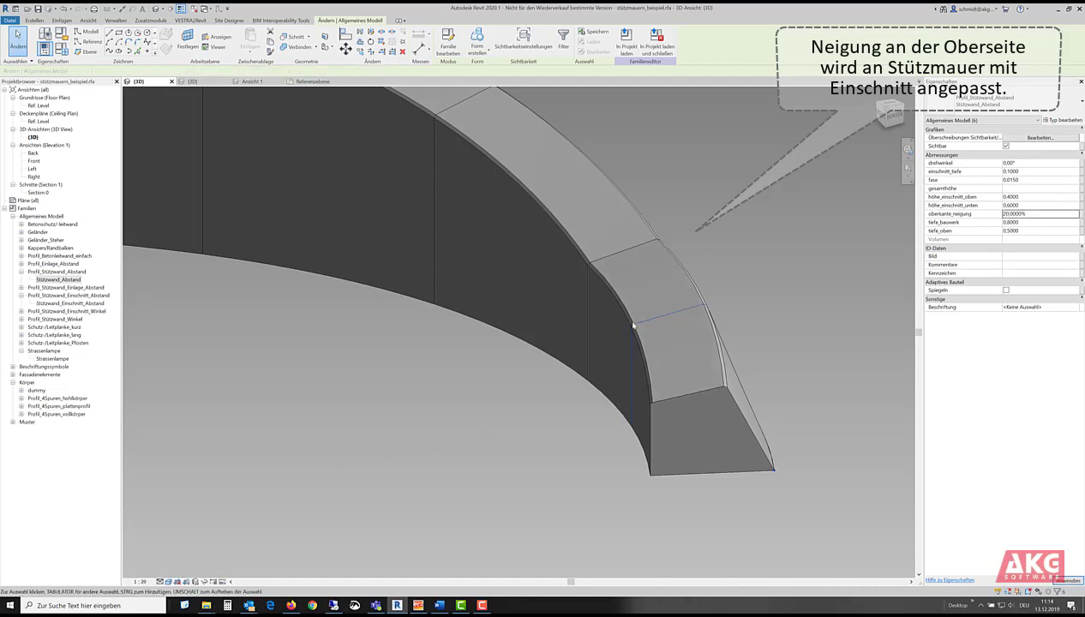
click(633, 324)
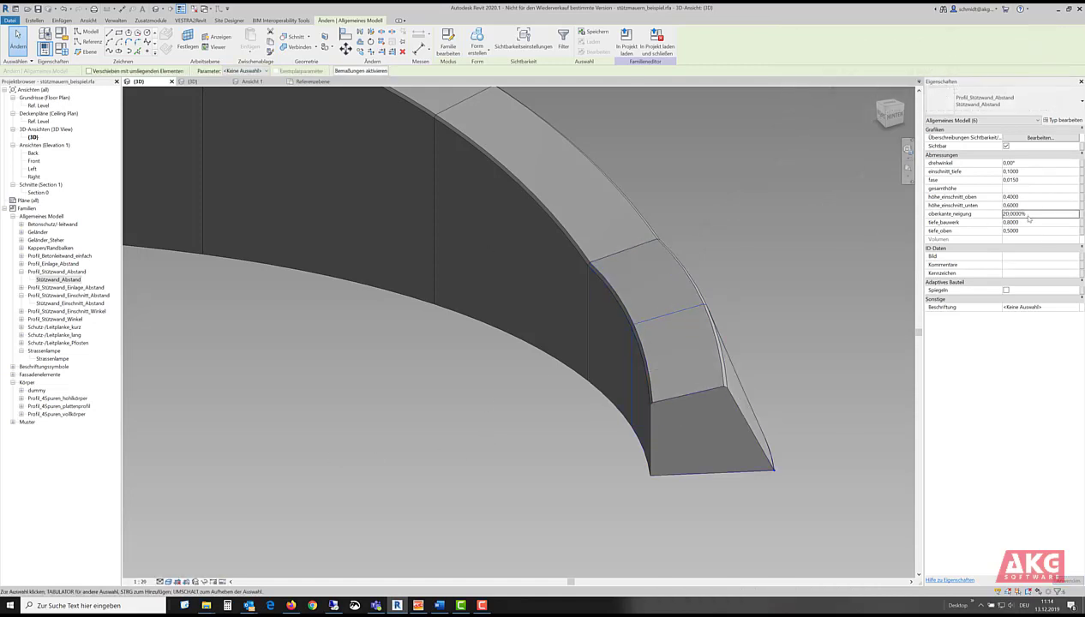
Step: Create a solid form from the three unnotched profiles at the opposite end of the wall
shift+middle_drag(805, 364, 701, 388)
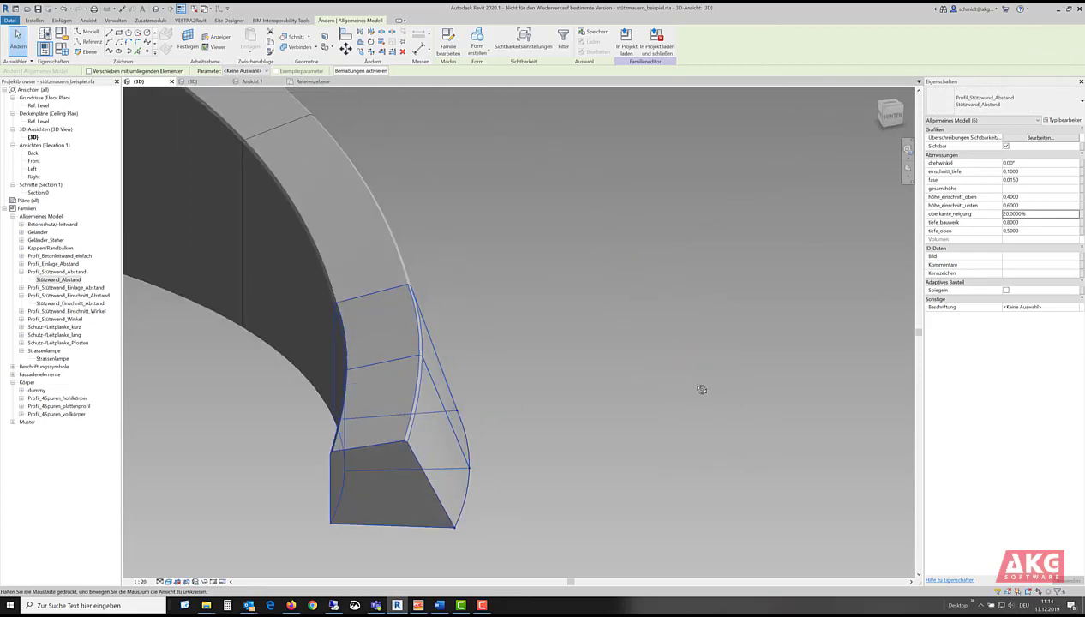
scroll(653, 347, down, 4)
mouse_move(568, 338)
shift+middle_down()
mouse_move(416, 350)
mouse_move(703, 285)
mouse_move(572, 329)
mouse_move(552, 394)
mouse_move(543, 376)
mouse_move(593, 323)
mouse_move(548, 330)
shift+middle_up()
middle_drag(795, 357, 557, 381)
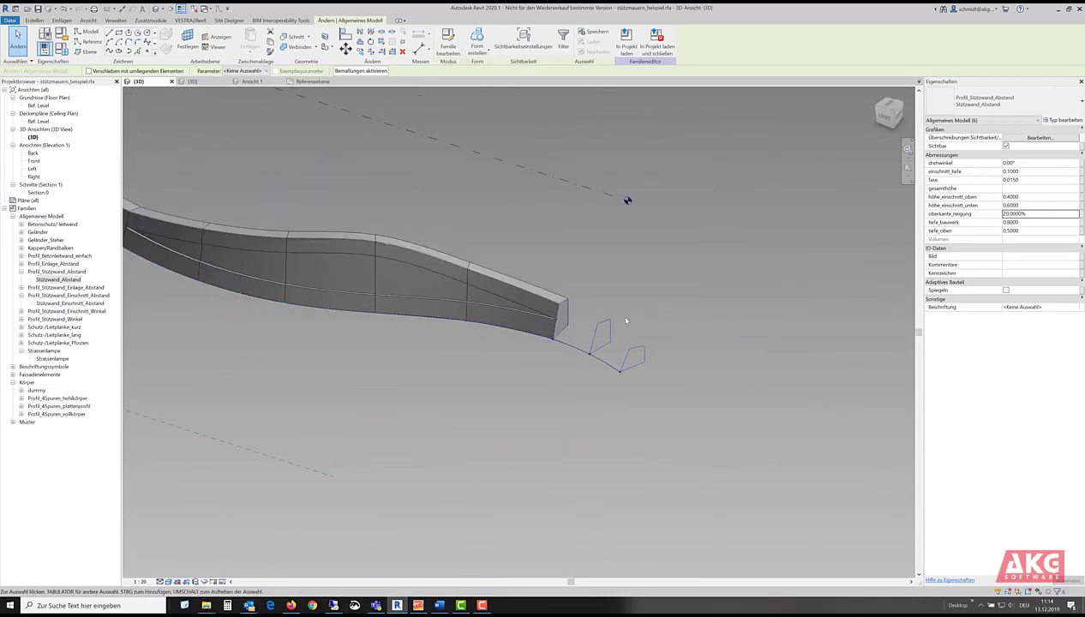
scroll(624, 315, up, 3)
click(438, 316)
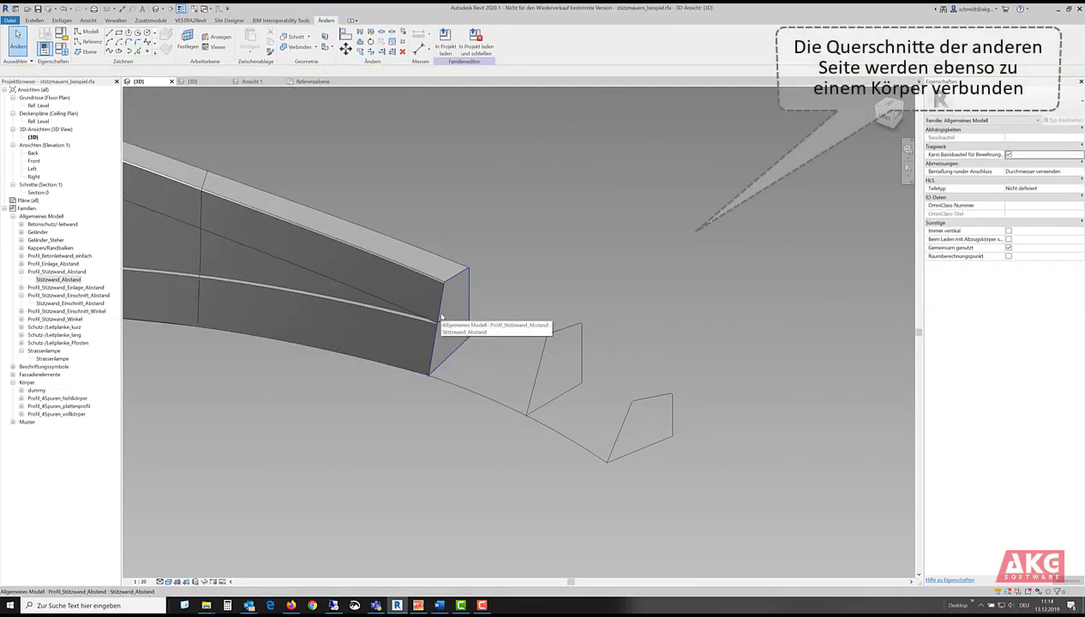
click(440, 317)
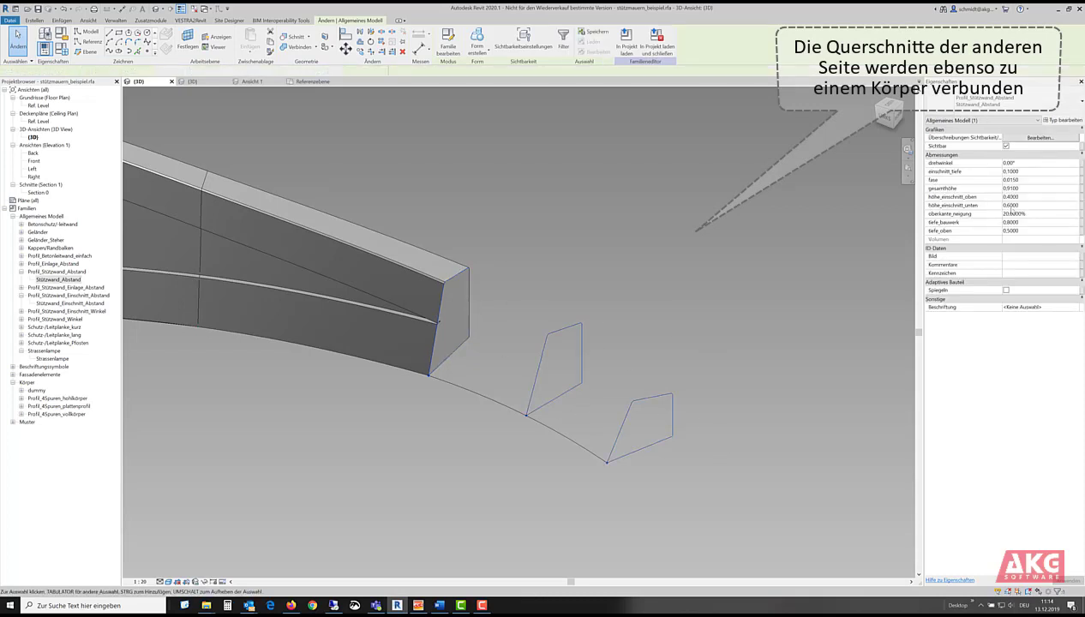
click(478, 52)
click(492, 67)
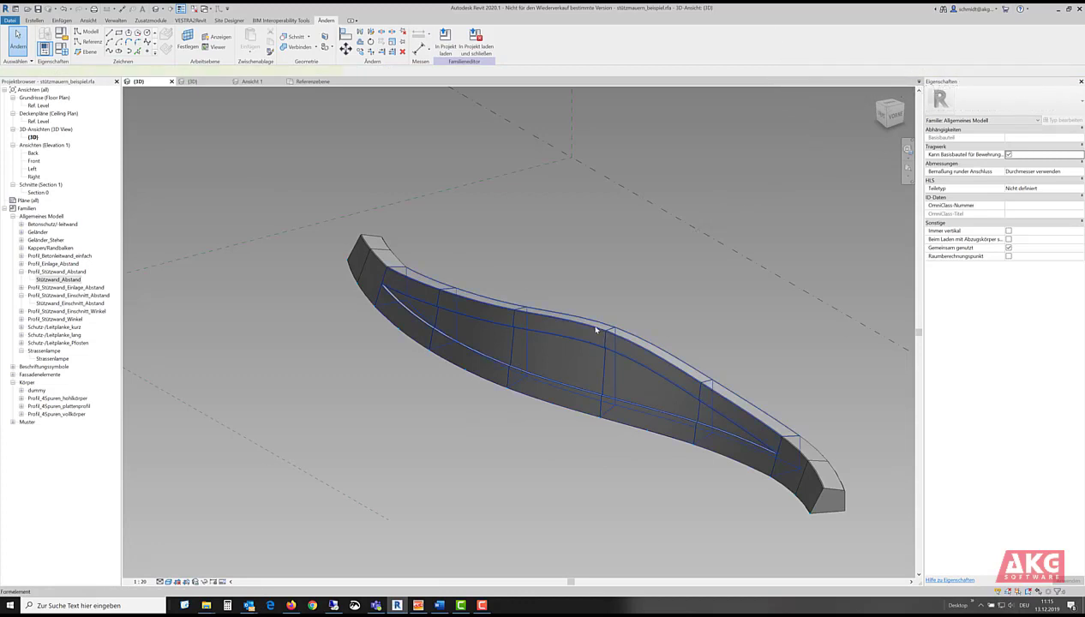
Step: Assign the material Beton - C30/37(DIN 1045-1) to the notched wall solid and both end solids
click(596, 329)
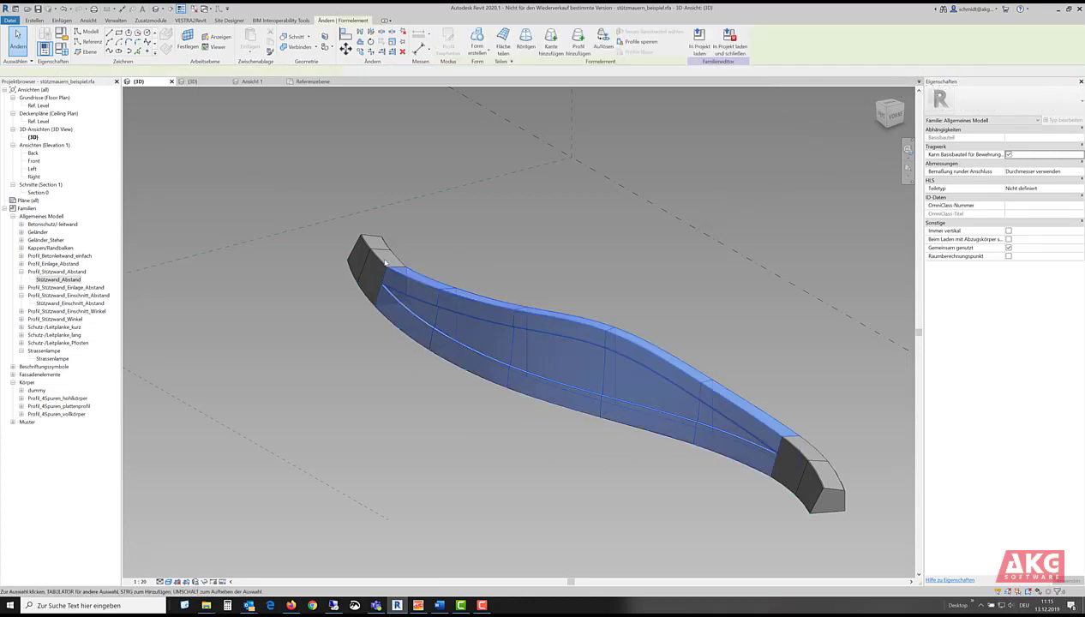
ctrl+click(801, 456)
middle_drag(861, 348, 642, 267)
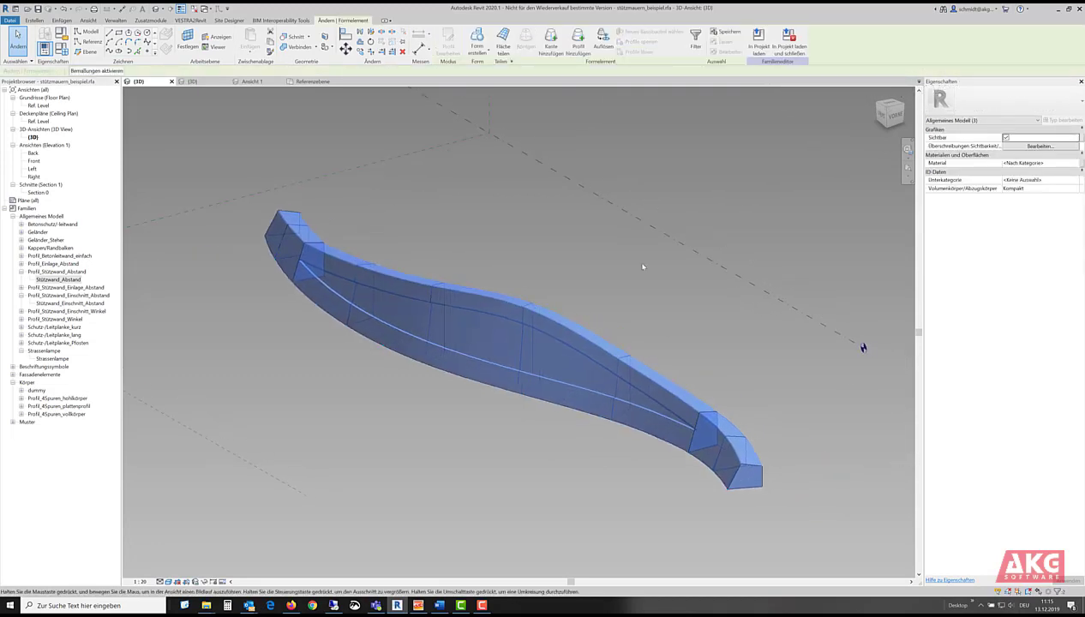
click(1065, 163)
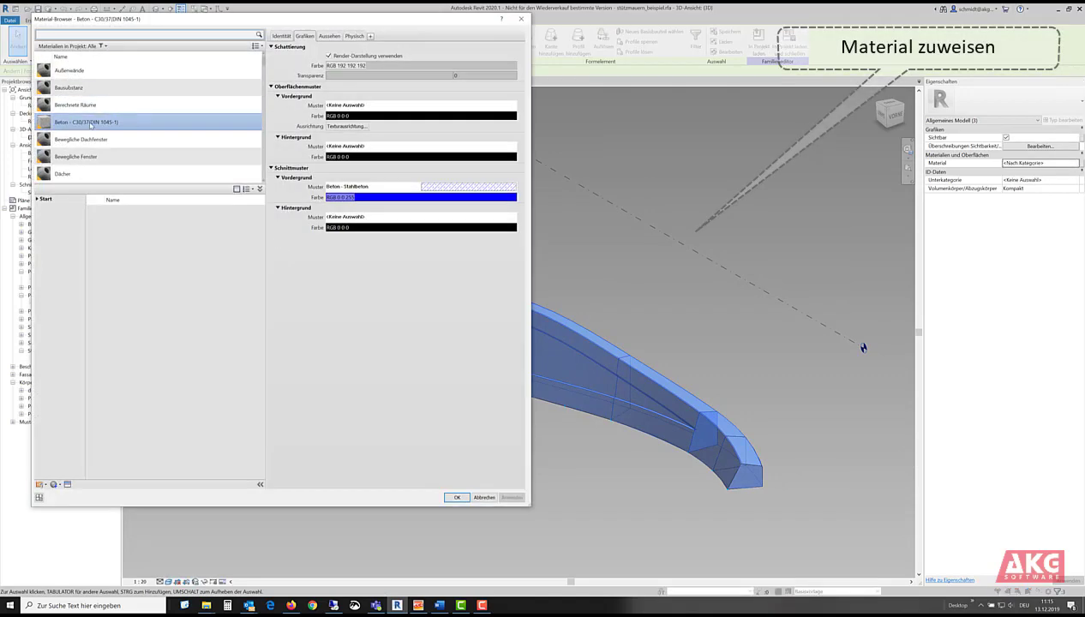
click(457, 497)
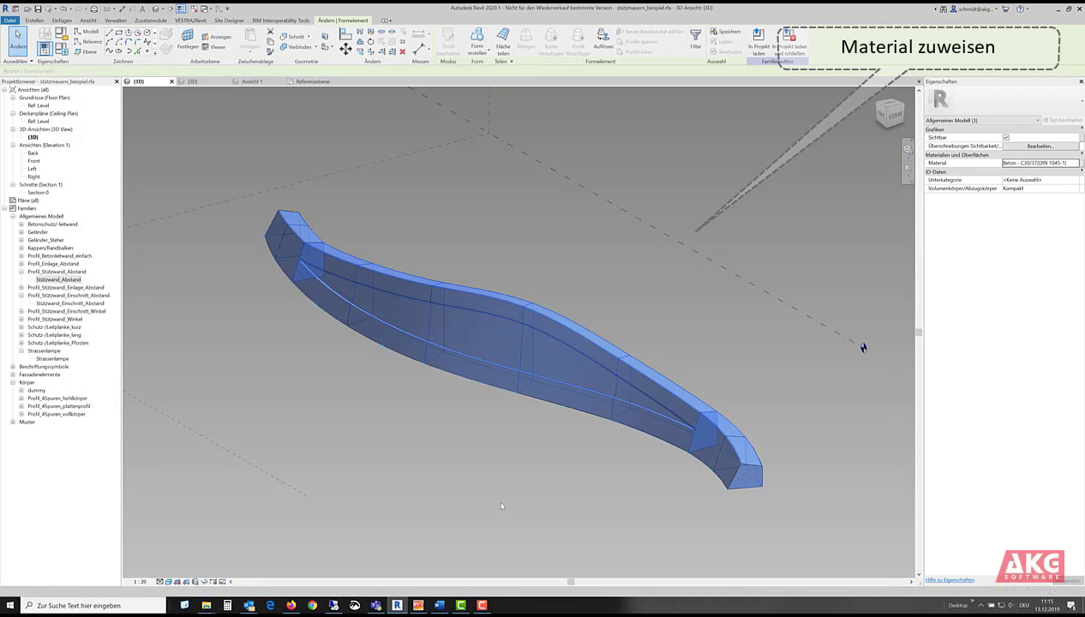
key(Escape)
Step: Switch the 3D view's visual style to Realistisch
click(169, 583)
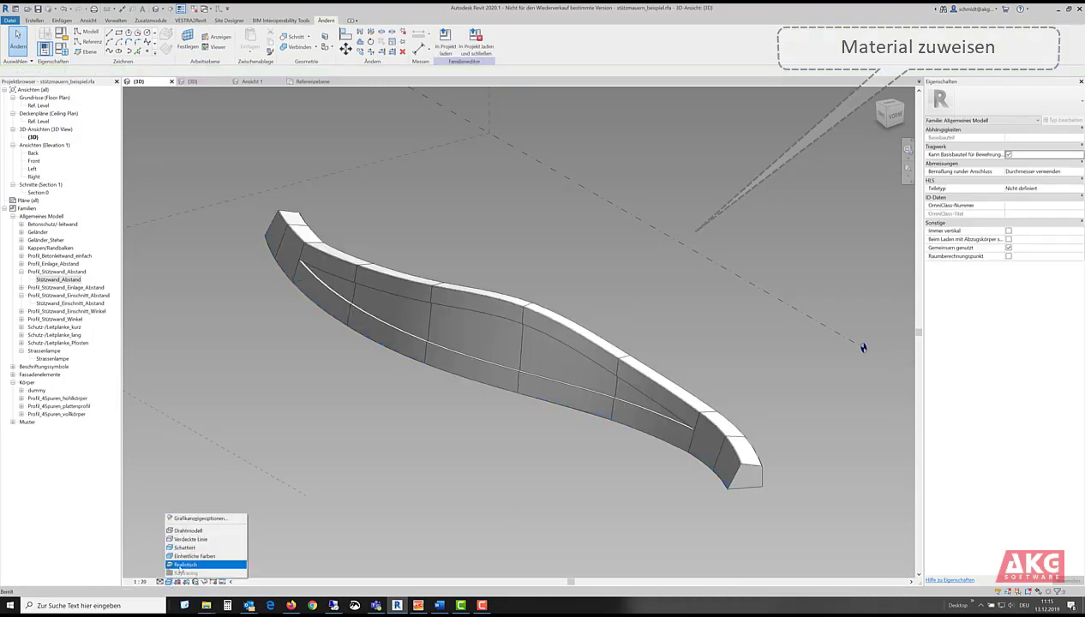
click(190, 566)
shift+middle_drag(366, 467, 669, 317)
Step: Temporarily hide the three wall solids so that only the profiles and the path remain in view
click(683, 339)
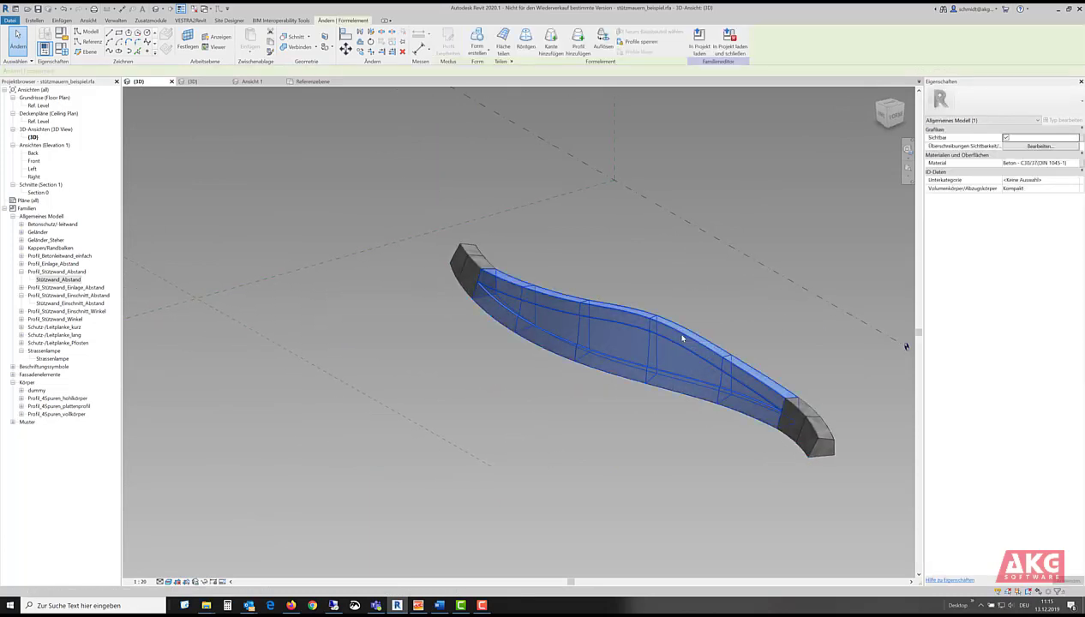
ctrl+click(820, 438)
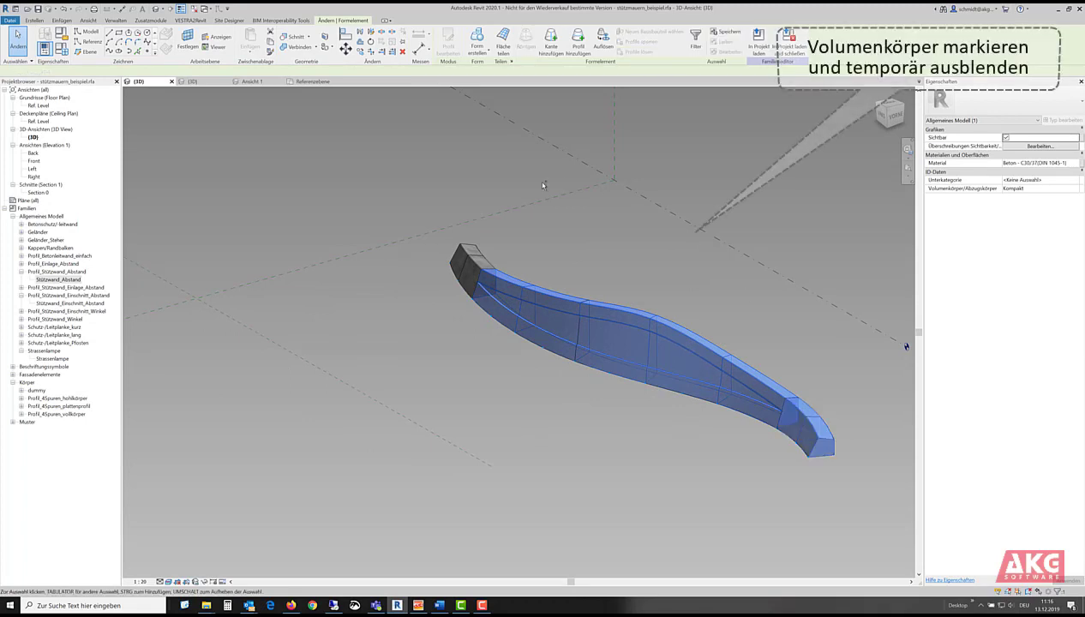
ctrl+click(465, 266)
click(206, 581)
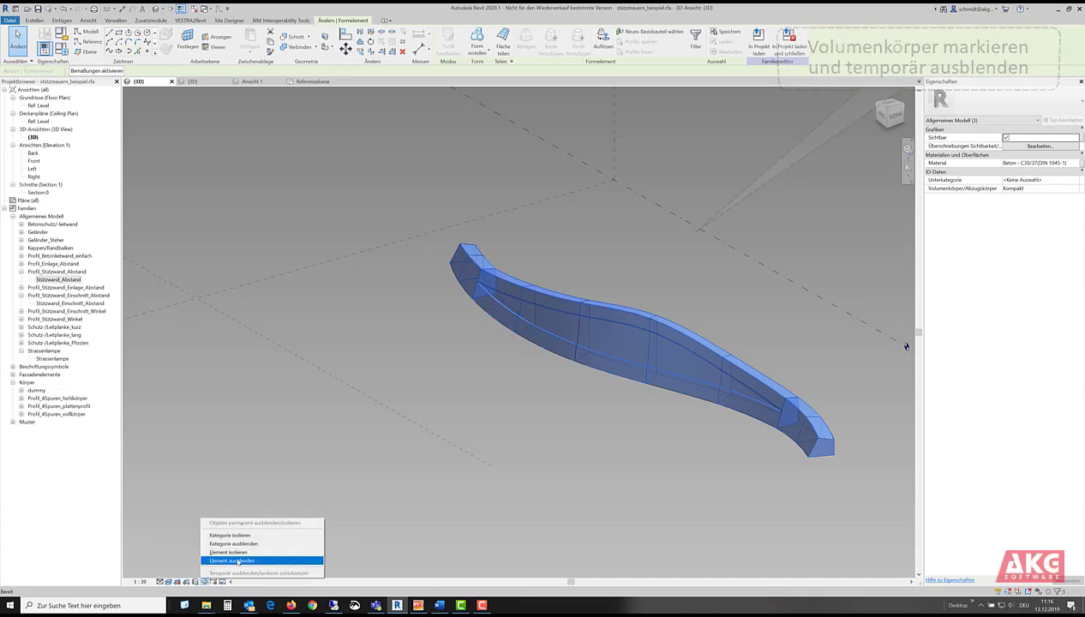
click(231, 556)
middle_drag(516, 412, 500, 405)
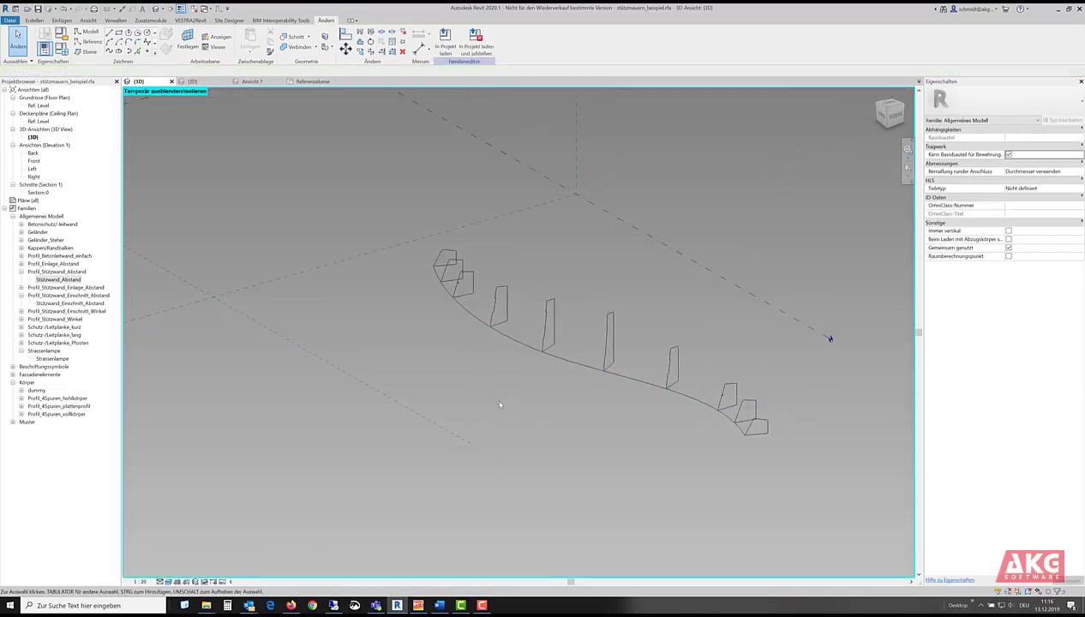
Step: Place six instances of the inlay profile Stützwand_Einschnitt_Abstand from Profil_Stützwand_Einlage_Abstand on the path points of the six notched wall profiles
click(21, 289)
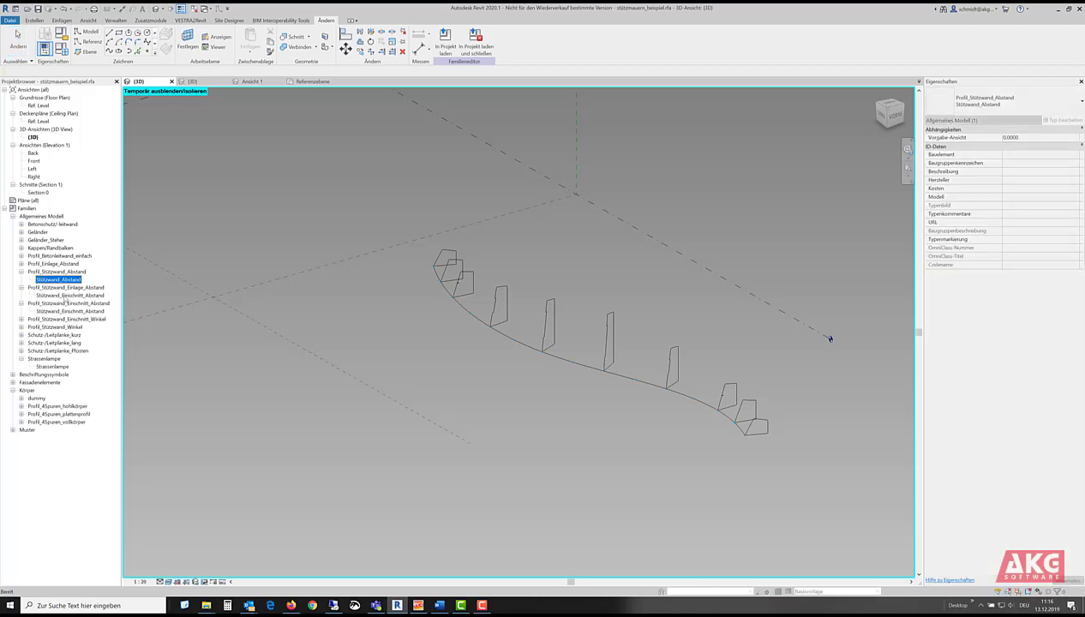
drag(65, 297, 455, 367)
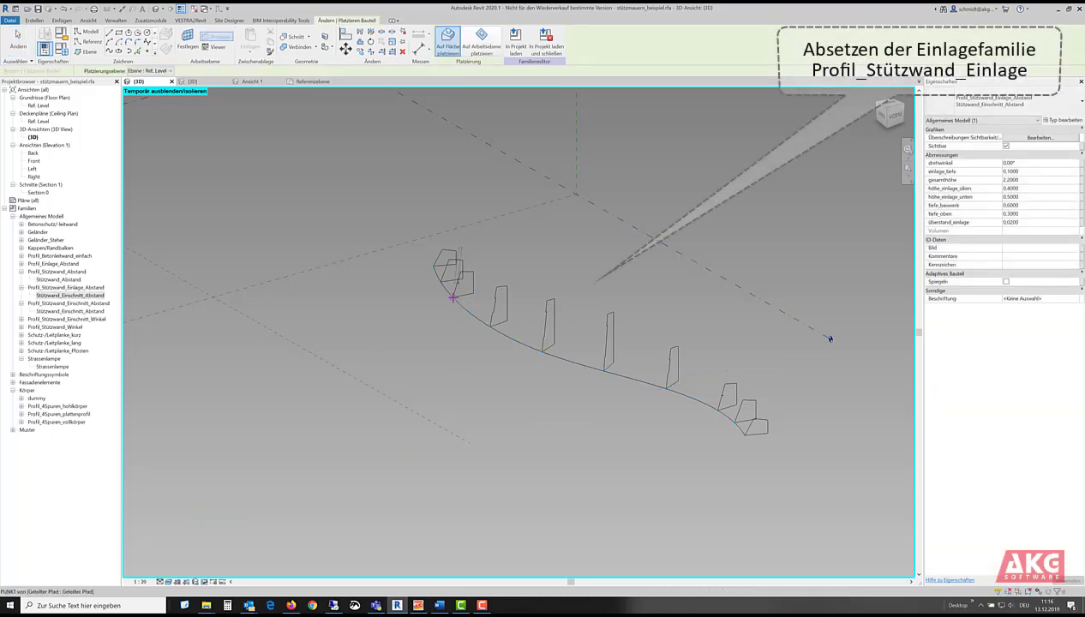
click(497, 314)
click(667, 391)
click(718, 410)
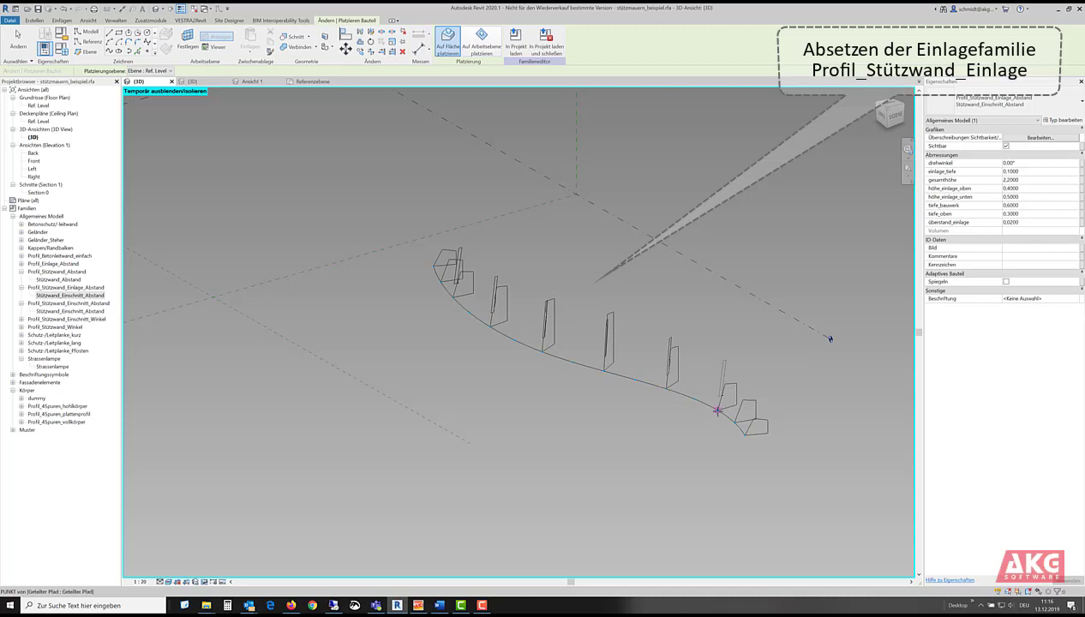
key(Escape)
Step: Set tiefe_bauwerk to 0.8 and tiefe_oben to 0.5 for all six inlay profiles
scroll(544, 375, down, 1)
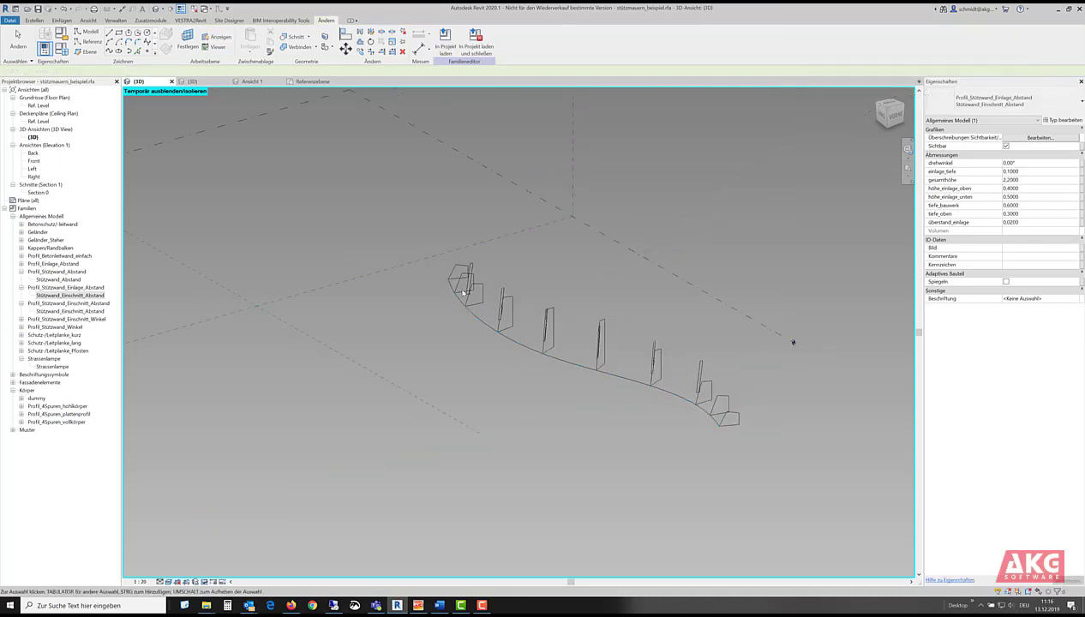
scroll(491, 343, up, 3)
middle_drag(425, 312, 454, 386)
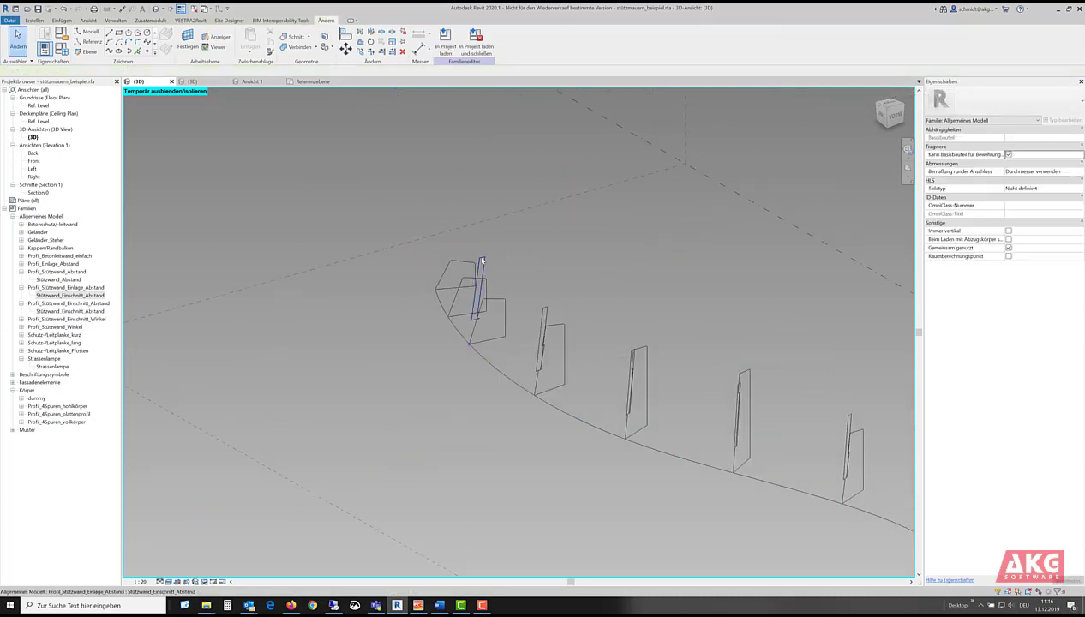
click(481, 260)
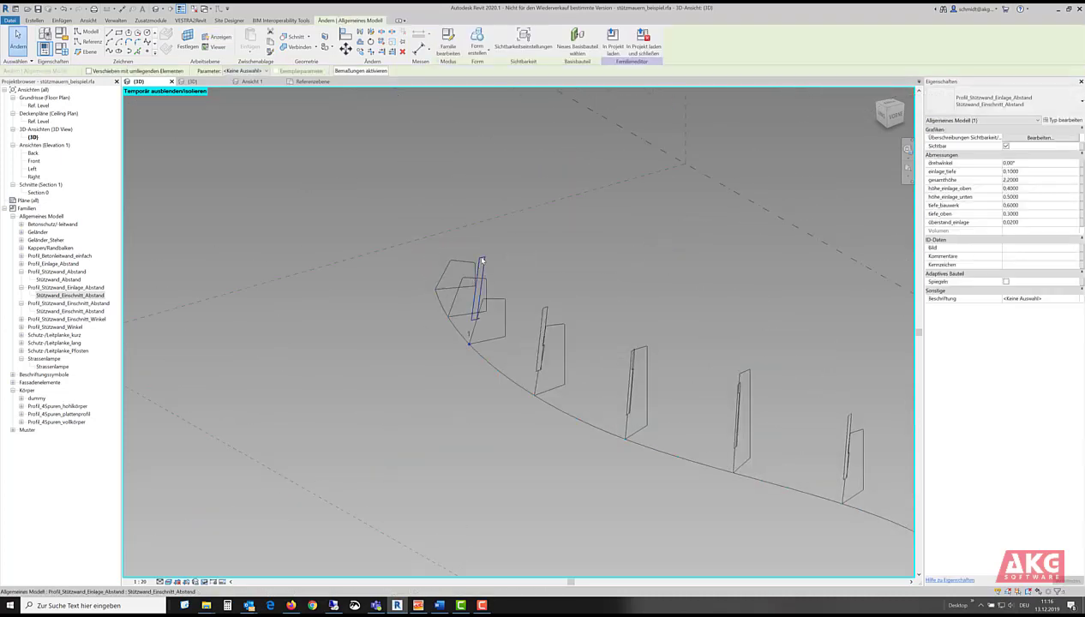
click(1037, 214)
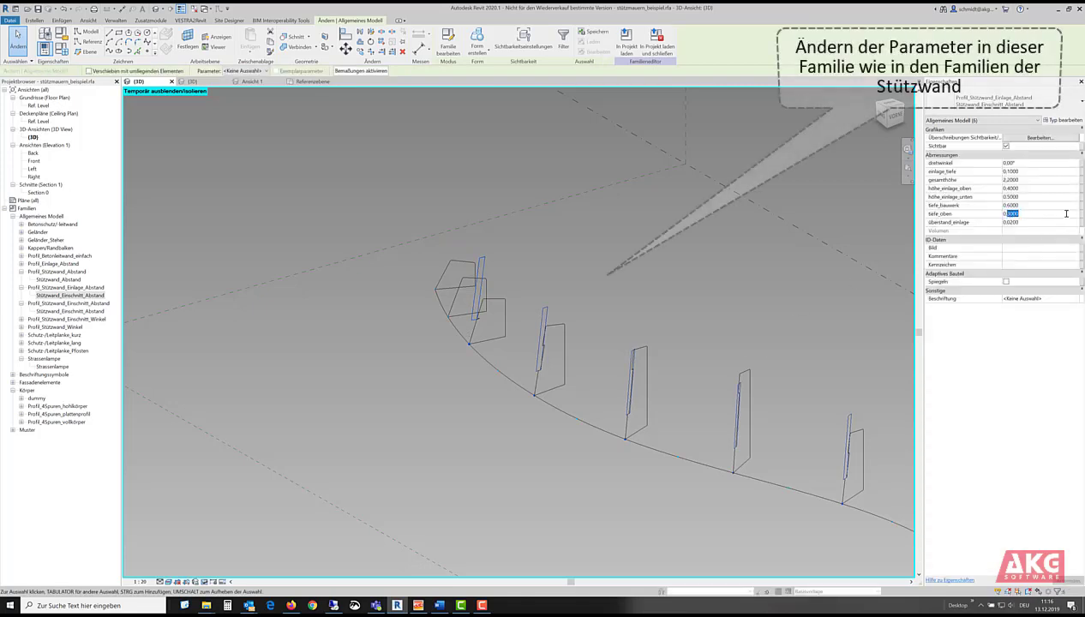
text(0.8)
click(1035, 223)
click(1023, 214)
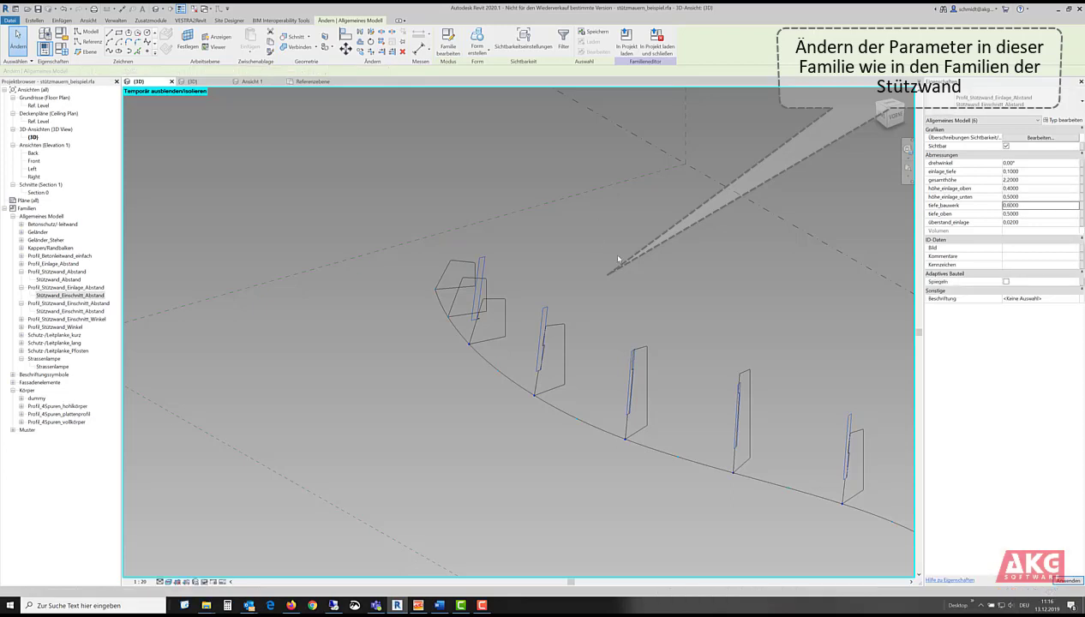
scroll(583, 242, down, 1)
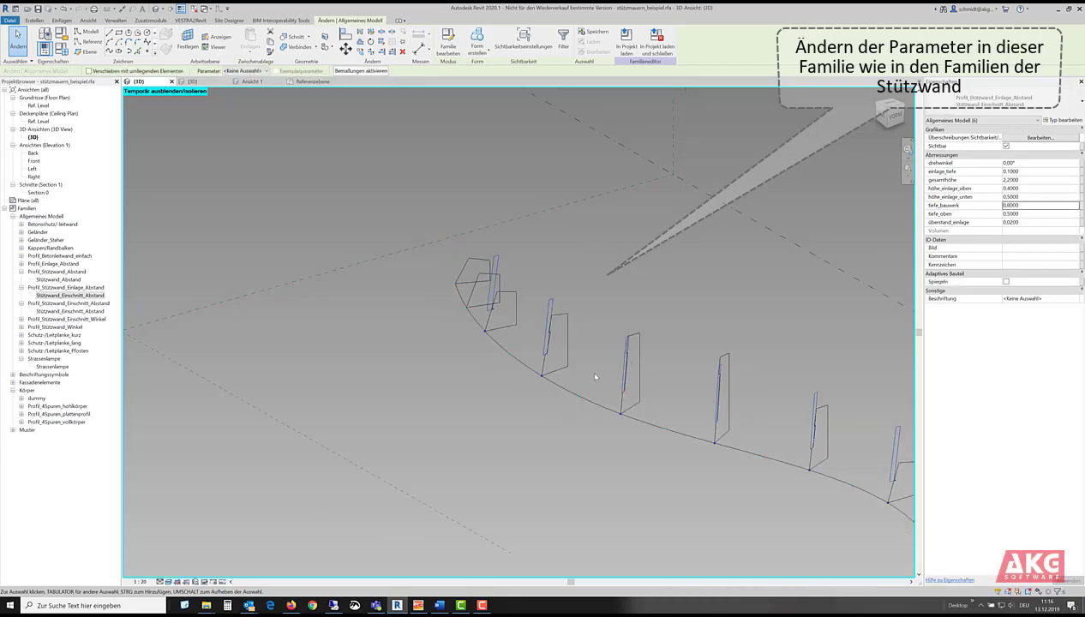
shift+middle_drag(584, 380, 868, 244)
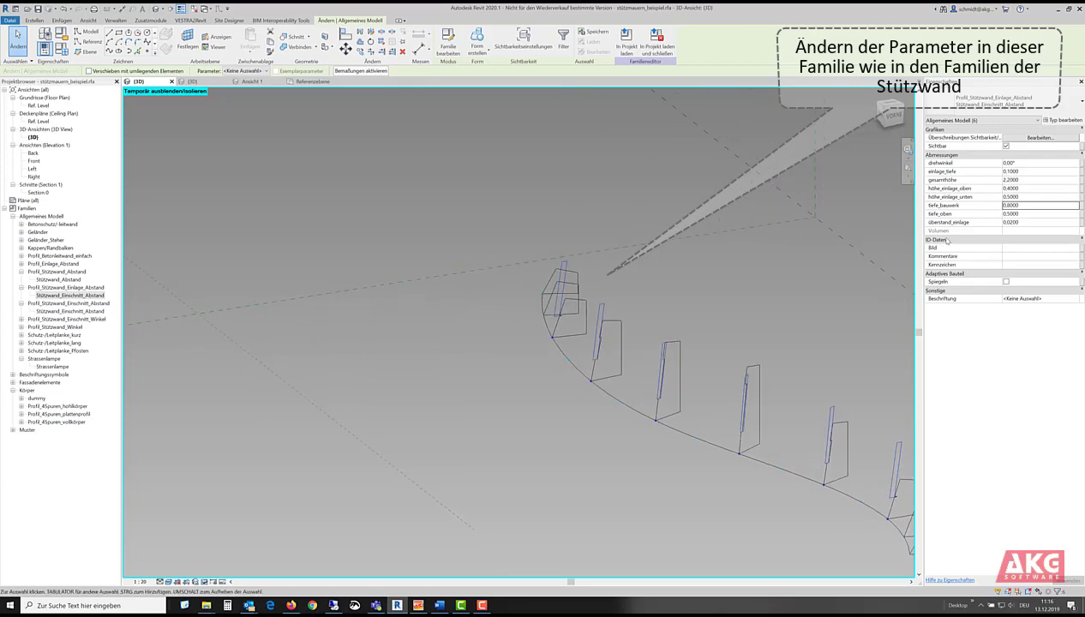
middle_drag(521, 354, 484, 309)
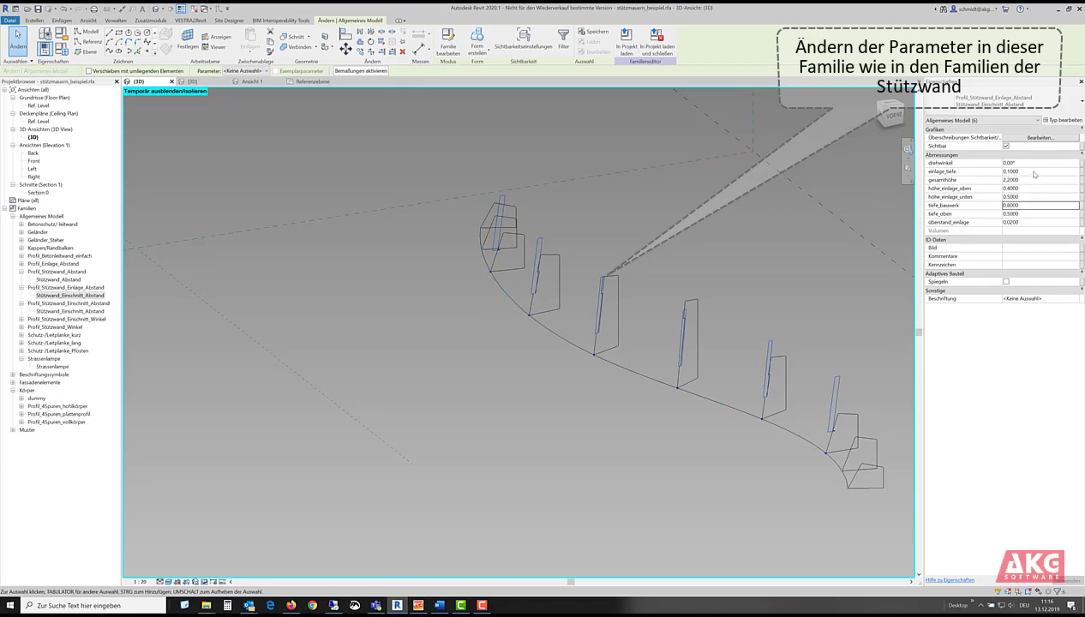
click(1022, 198)
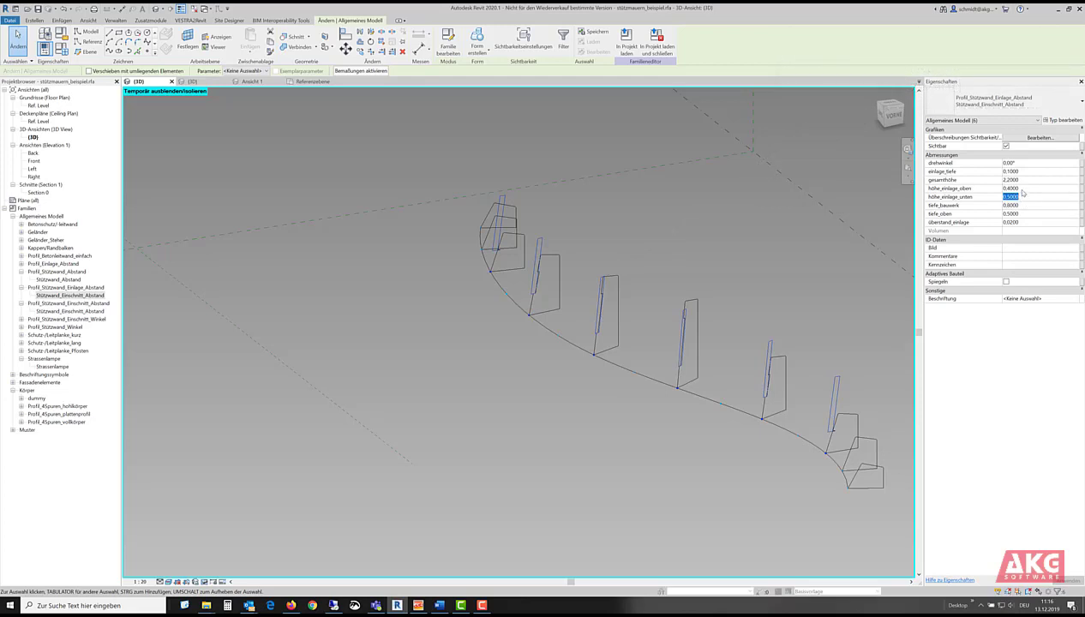
middle_drag(564, 285, 596, 305)
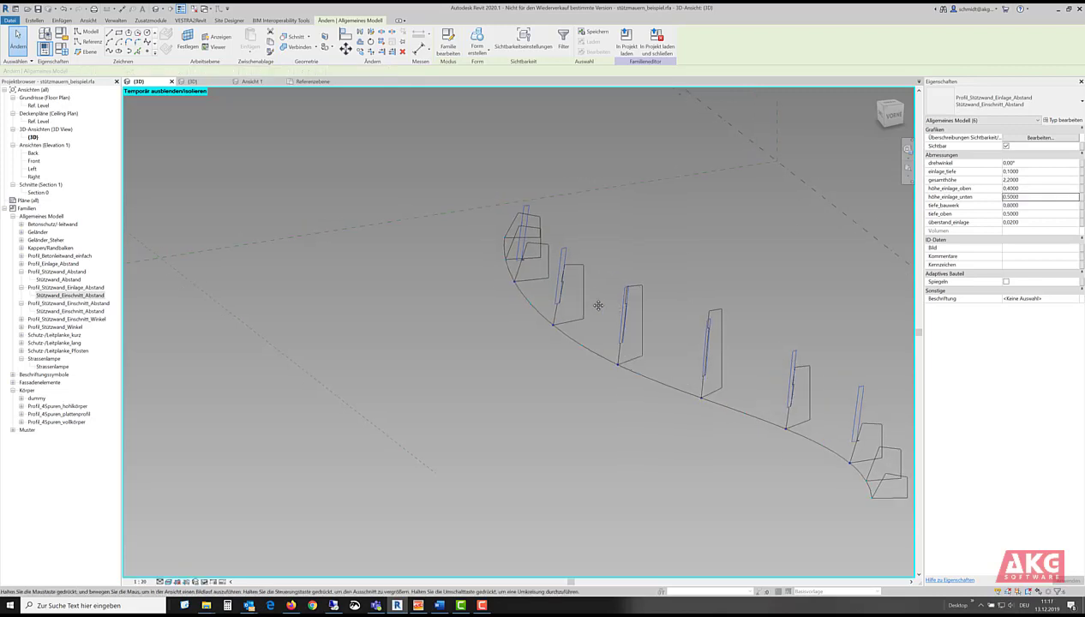
Step: Set the gesamthöhe of the first and last inlay profiles on the path to 0.91
click(530, 206)
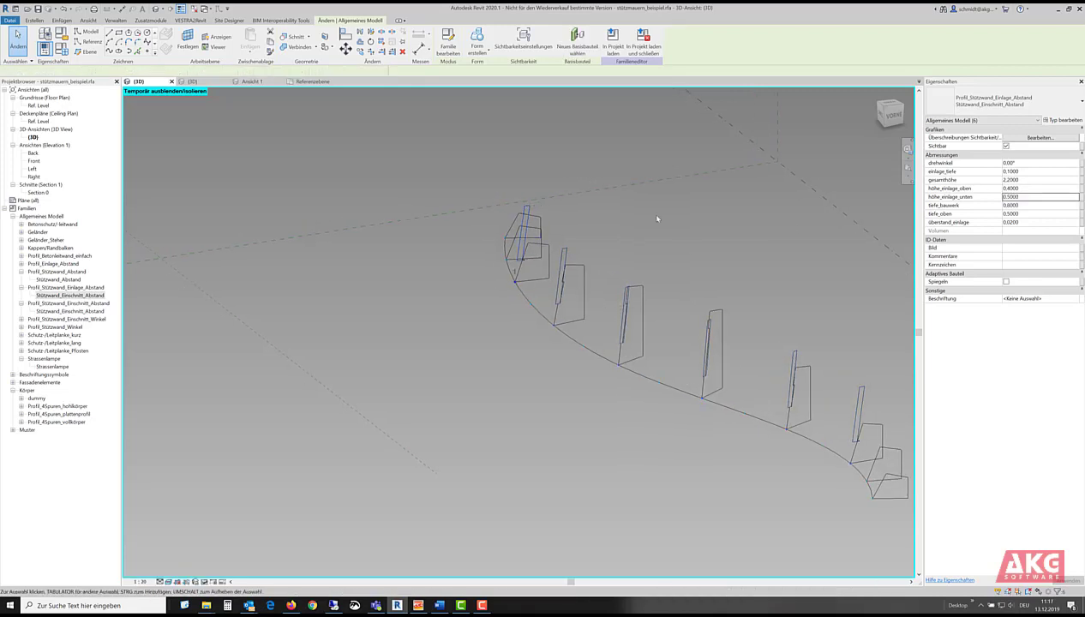
middle_drag(695, 417, 620, 399)
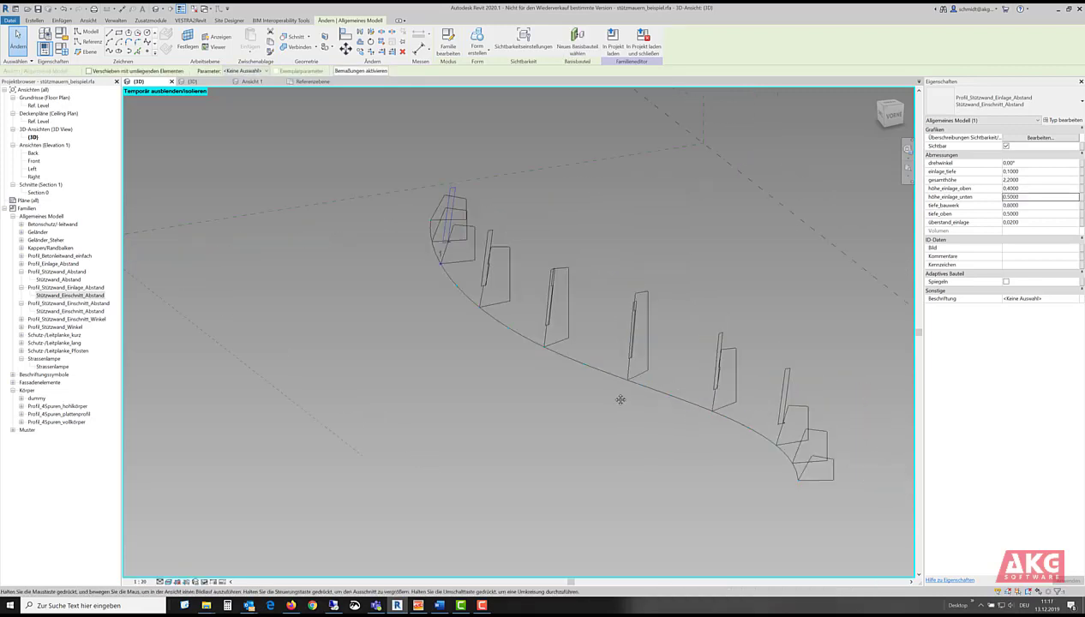
ctrl+click(786, 382)
click(1028, 180)
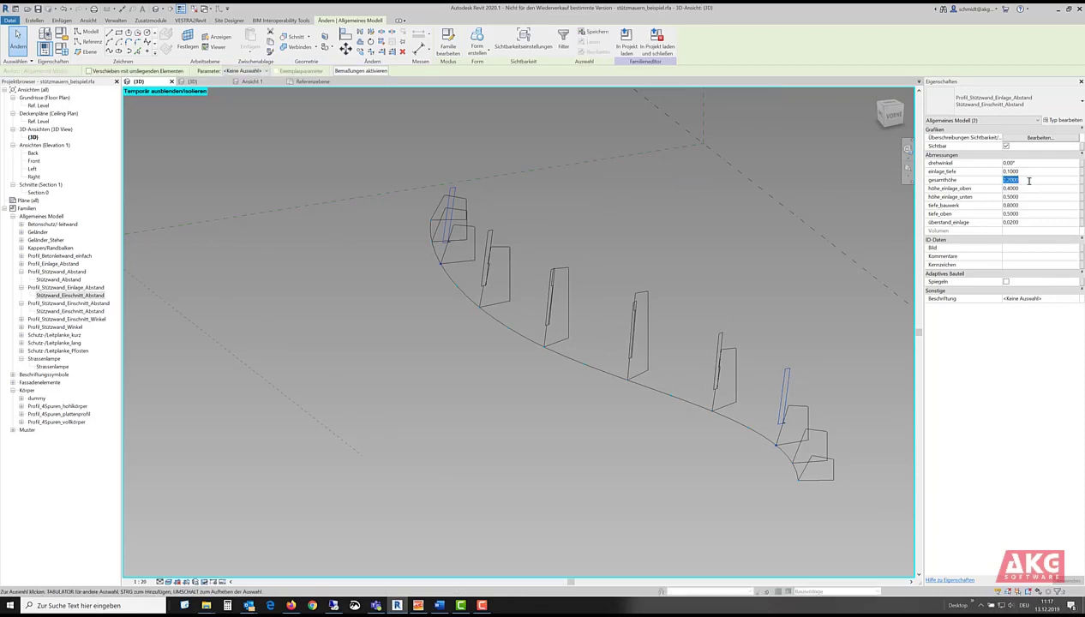
text(0.91)
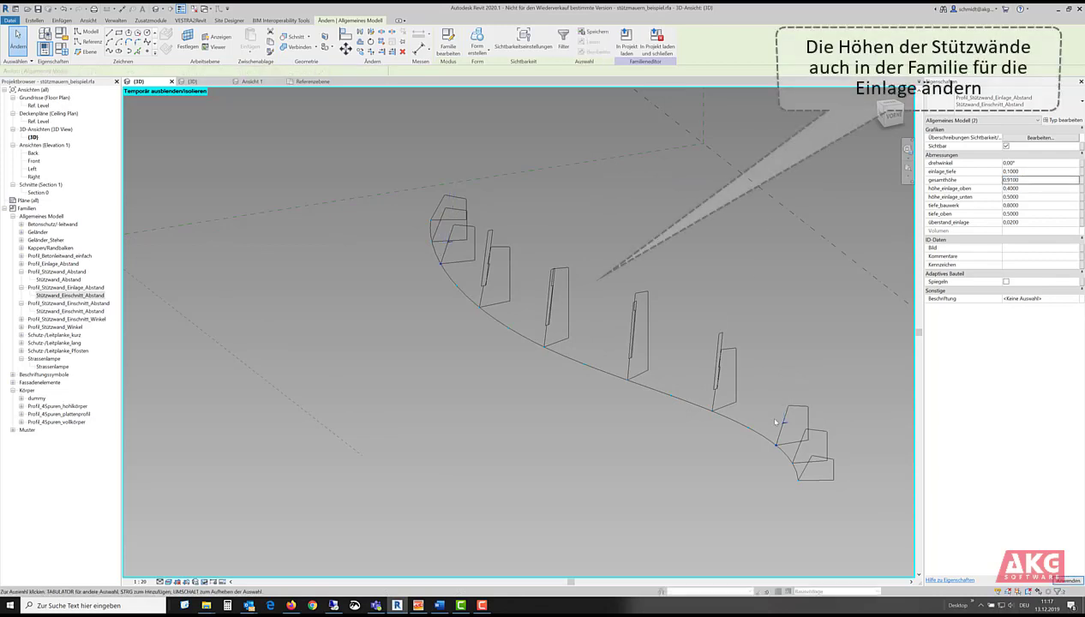
scroll(787, 426, up, 4)
scroll(787, 426, up, 5)
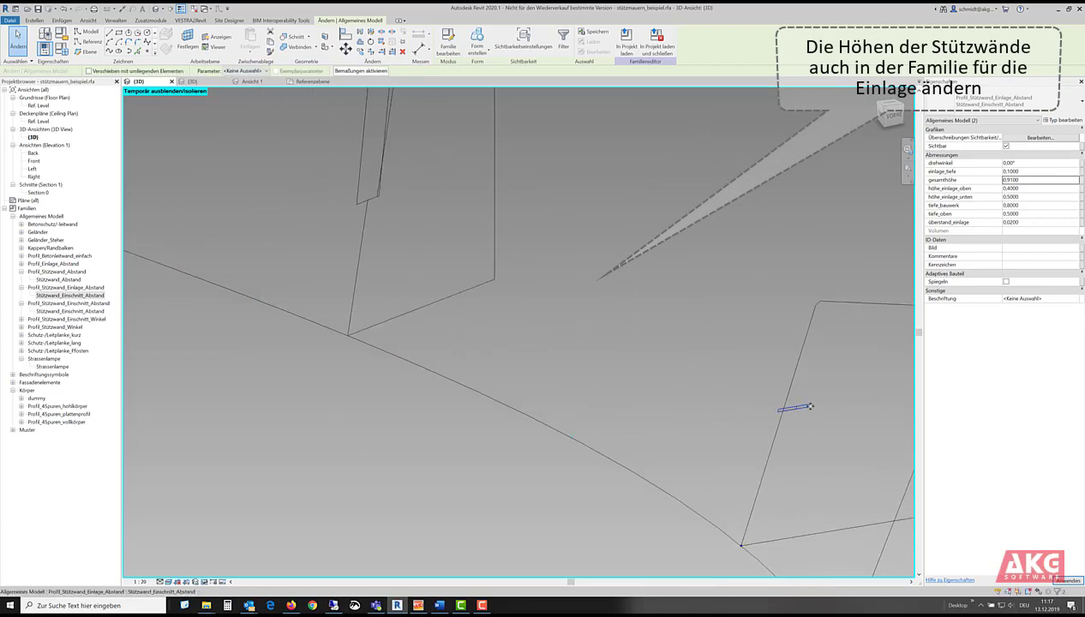
scroll(765, 437, down, 7)
Step: Set the gesamthöhe of the second and fifth inlay profiles to 1.4, matching the notched wall profiles at those points
click(562, 376)
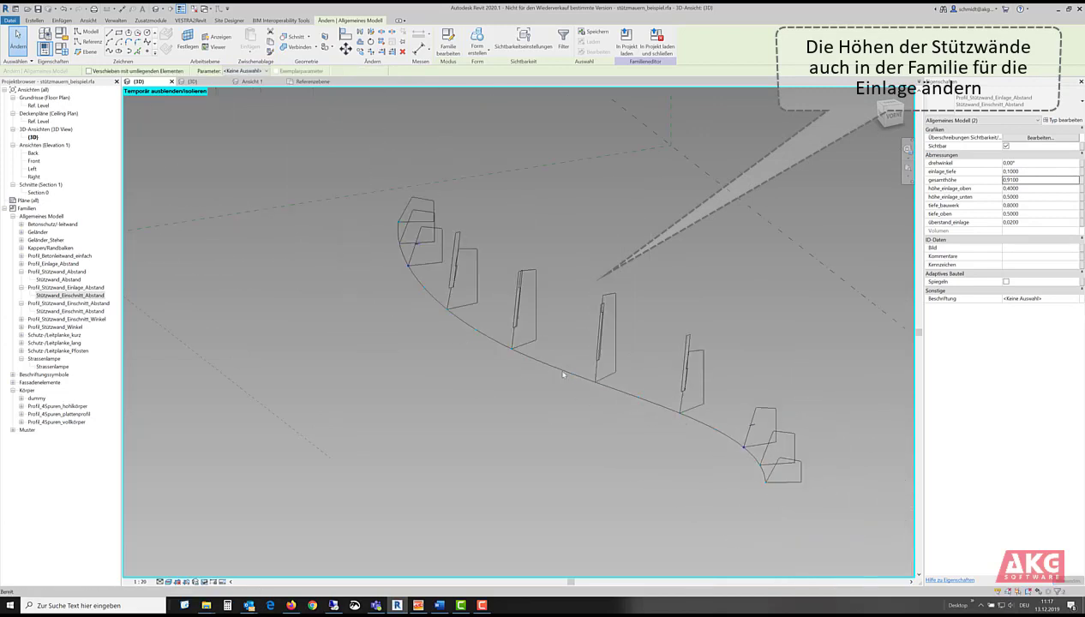
click(470, 250)
click(514, 257)
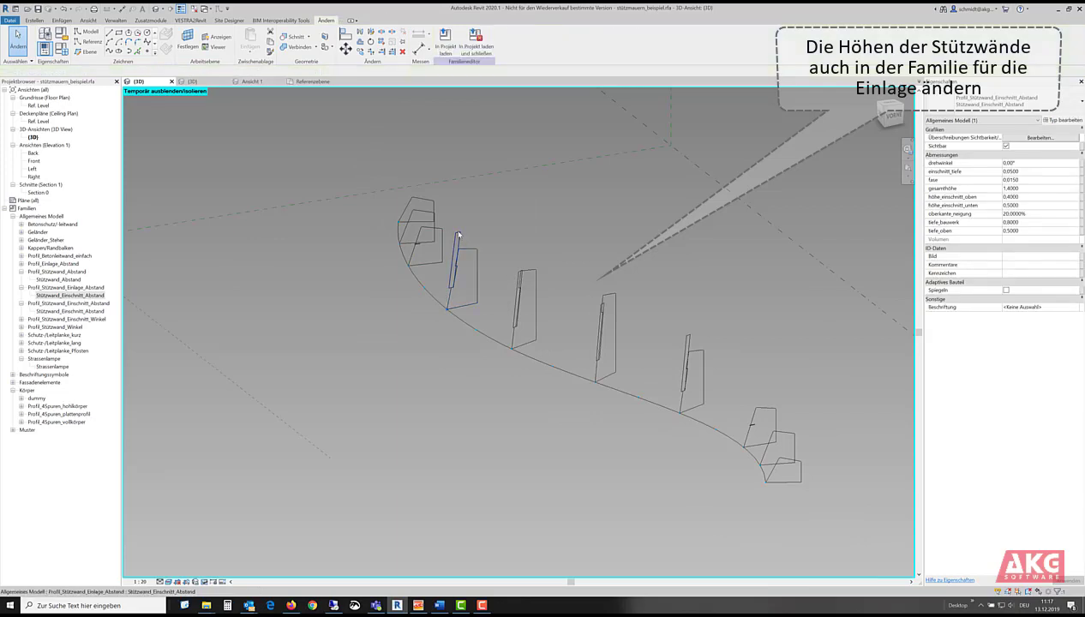
click(460, 234)
ctrl+click(689, 339)
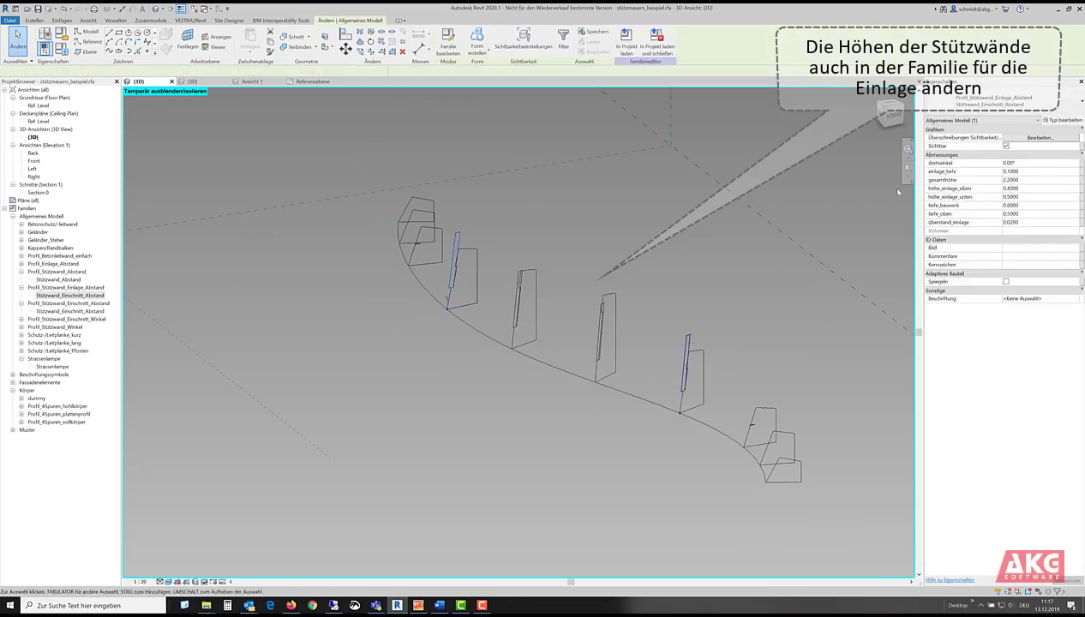
click(1028, 181)
drag(1027, 181, 973, 176)
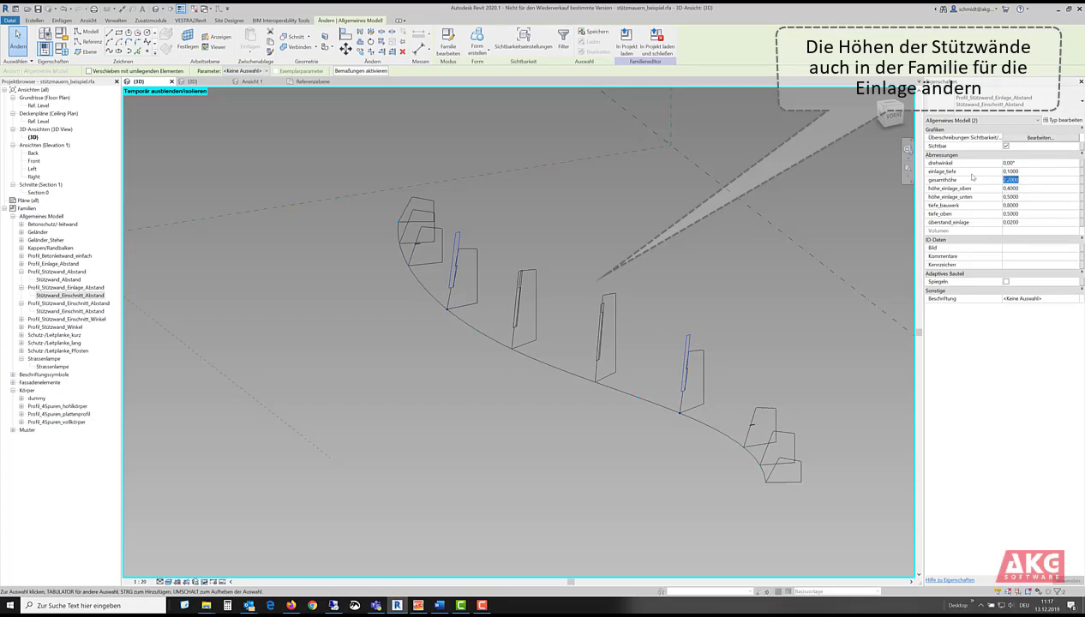
text(1.4)
key(Return)
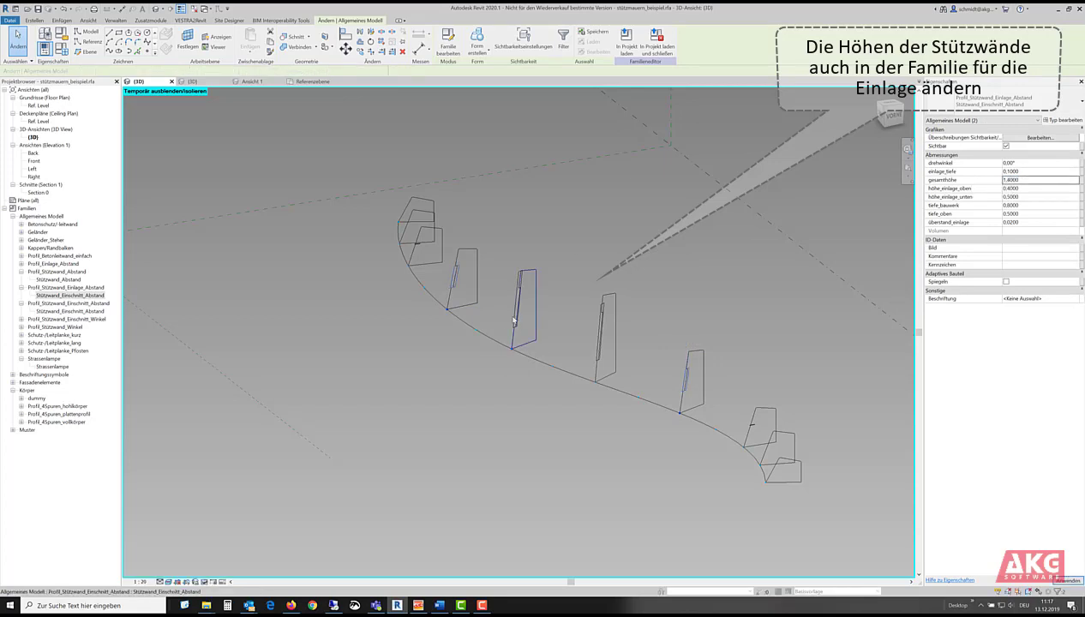
Step: Set the gesamthöhe of the third inlay profile to 1.8 and of the fourth to 2.0, matching their notched wall profiles
click(522, 303)
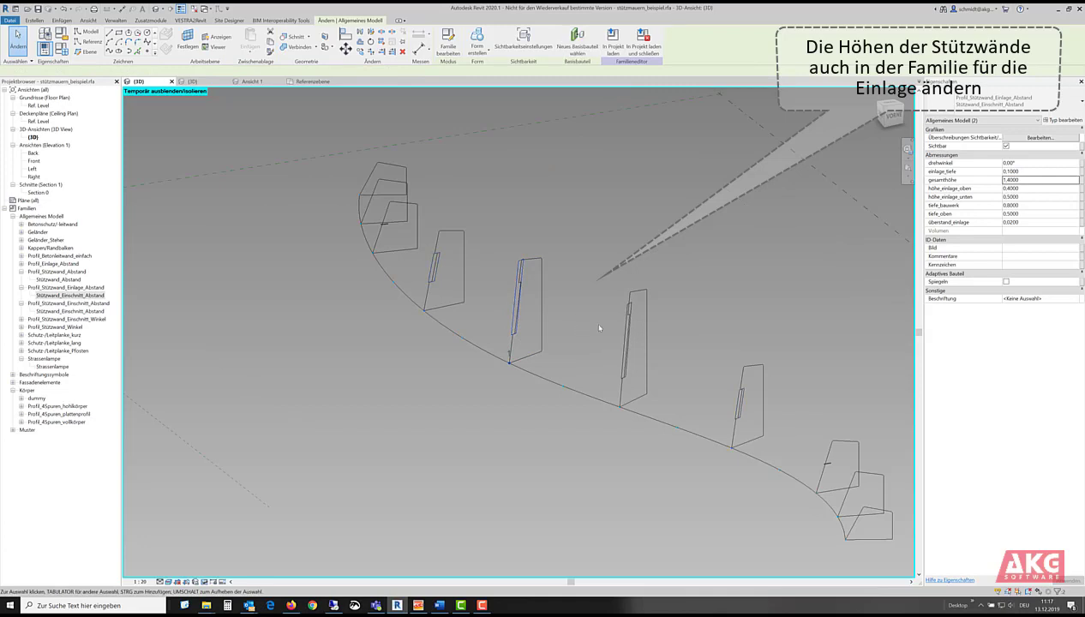
click(600, 326)
click(534, 260)
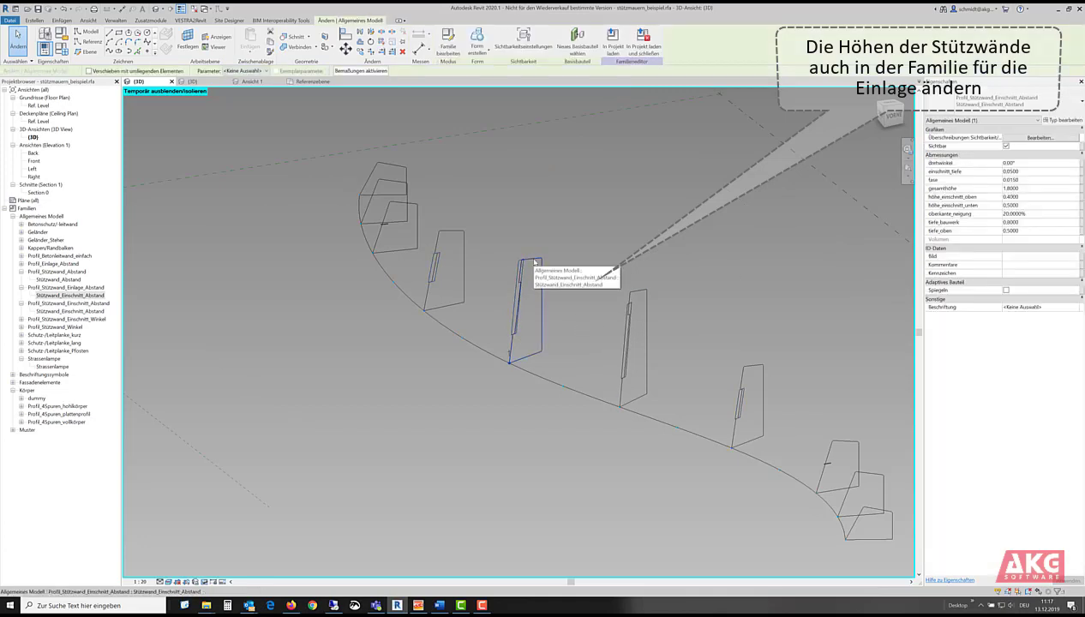
click(637, 293)
click(591, 309)
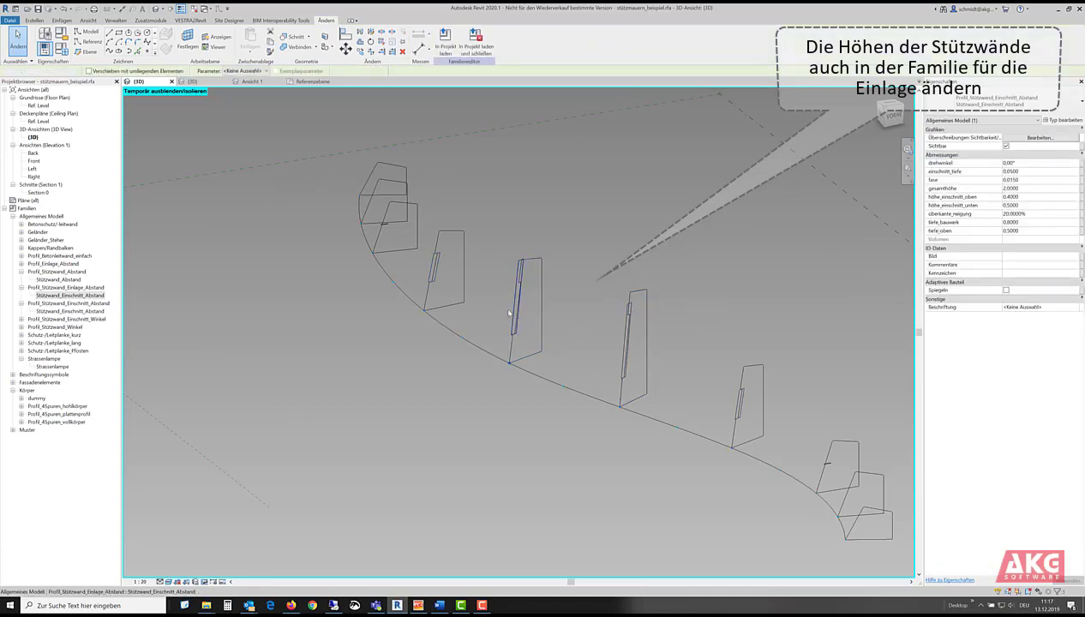
click(514, 320)
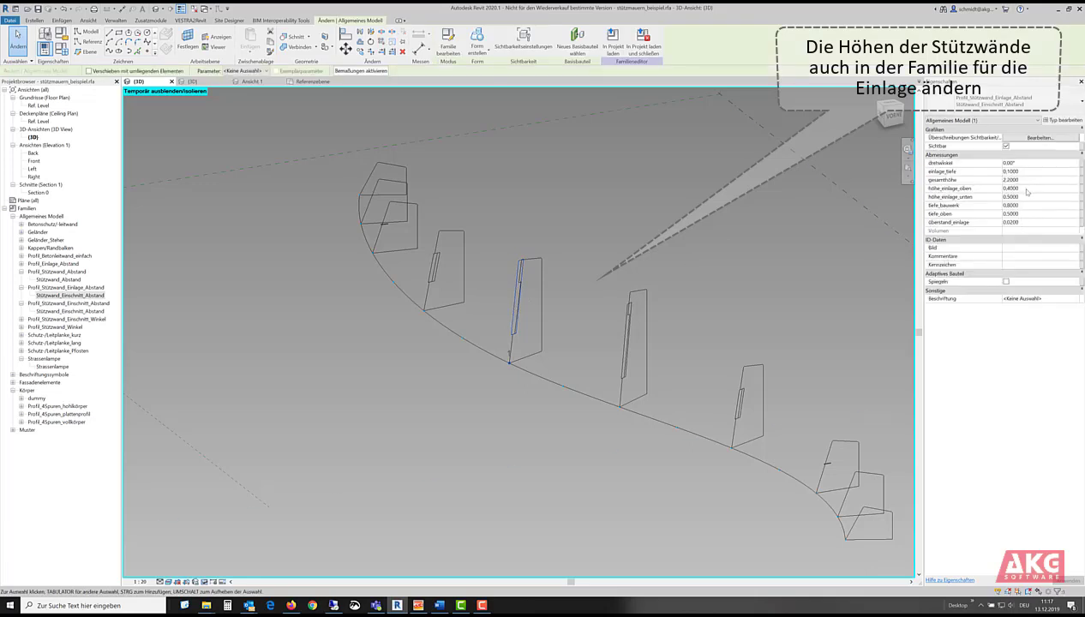
click(1032, 179)
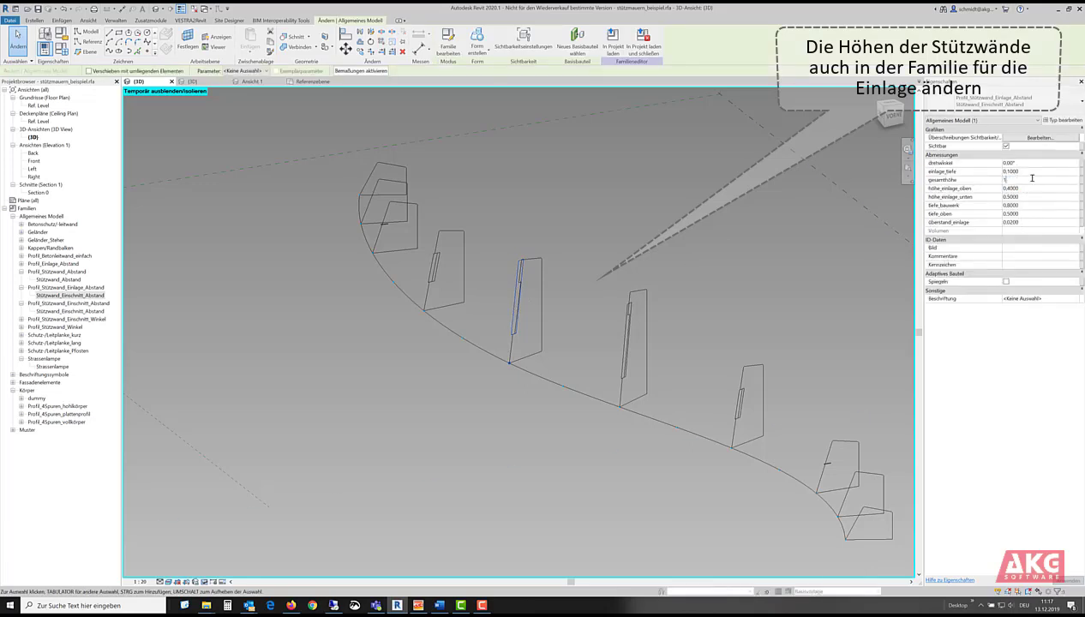
text(1.8)
key(Return)
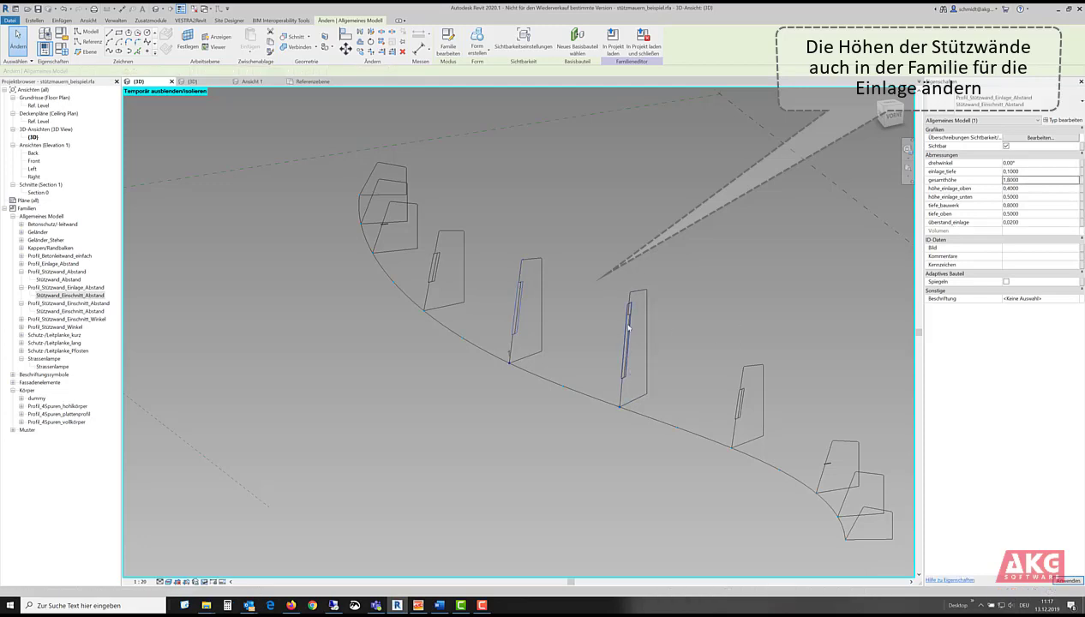
key(ctrl+z)
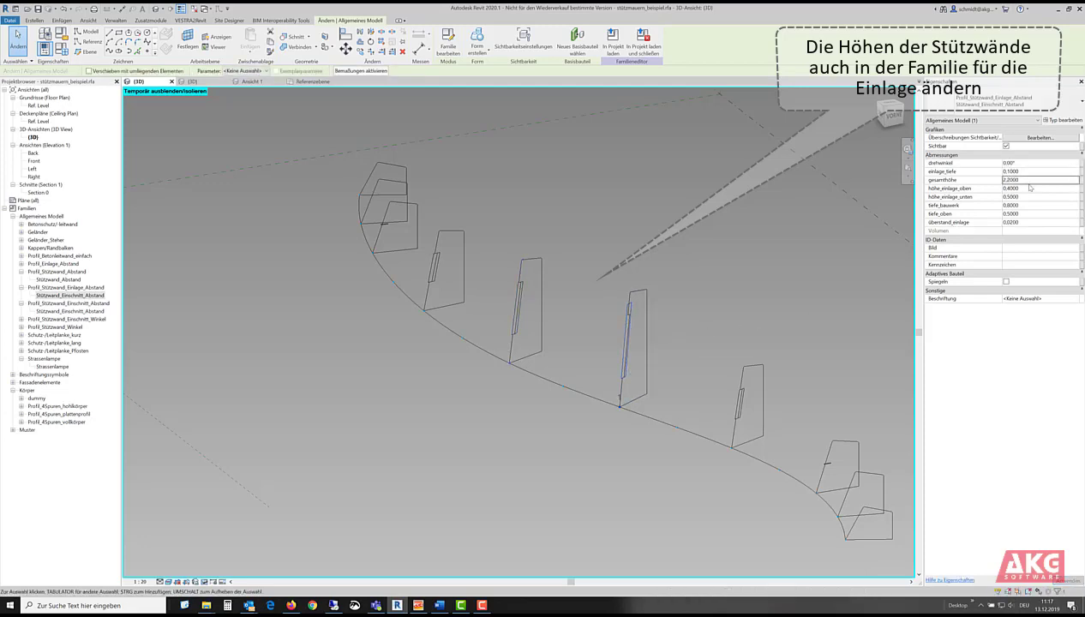
click(1033, 182)
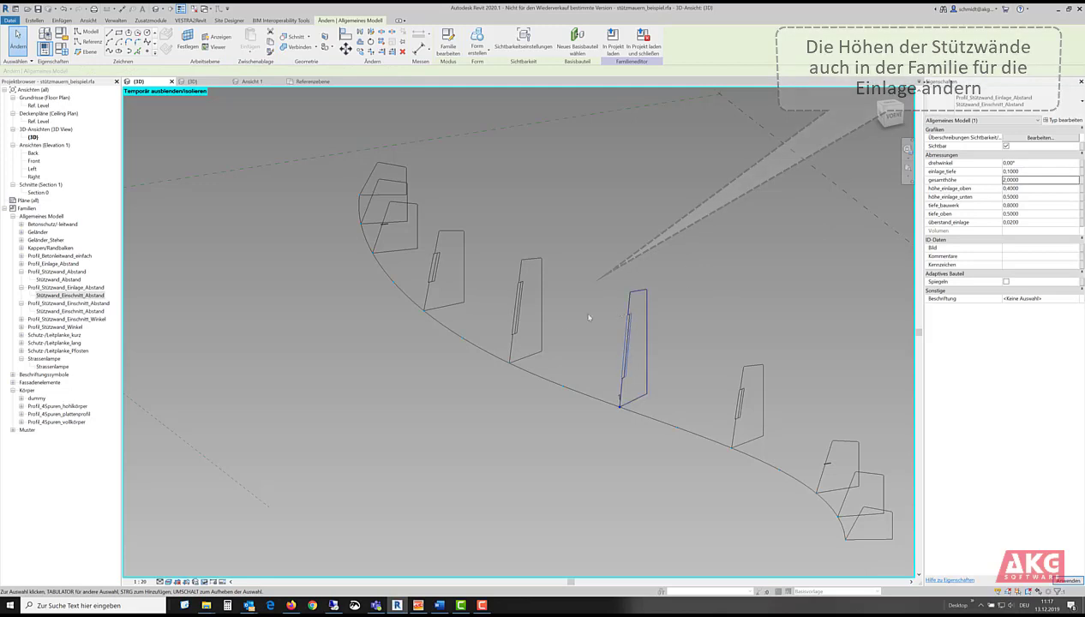
Step: Select all six notched wall profiles and check their einschnitt_tiefe against the inlay profiles
scroll(545, 317, up, 5)
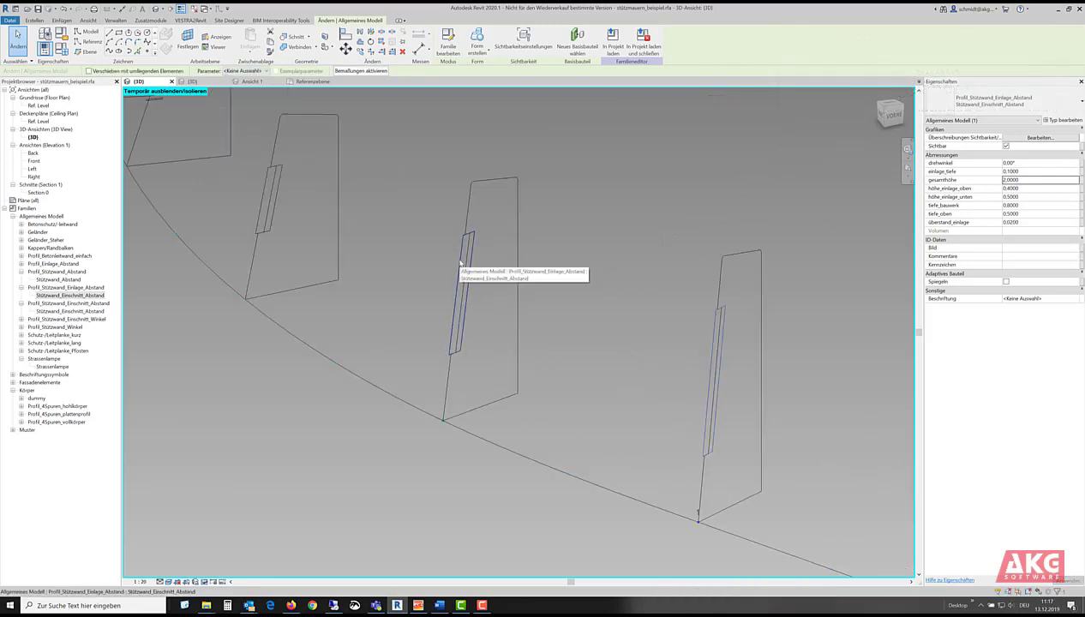
click(460, 264)
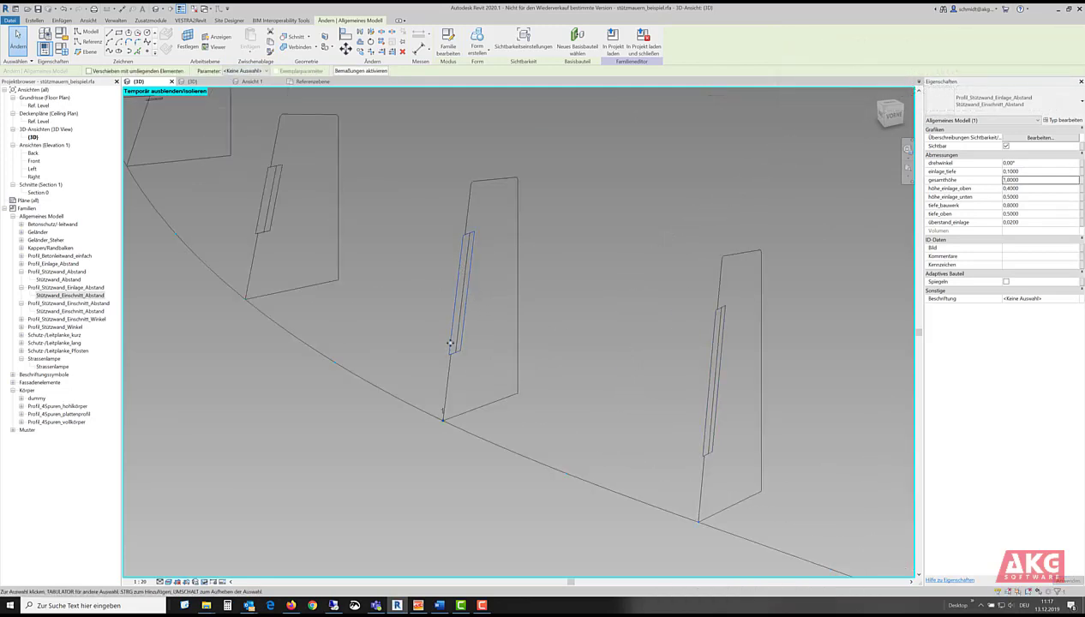
click(473, 224)
click(467, 230)
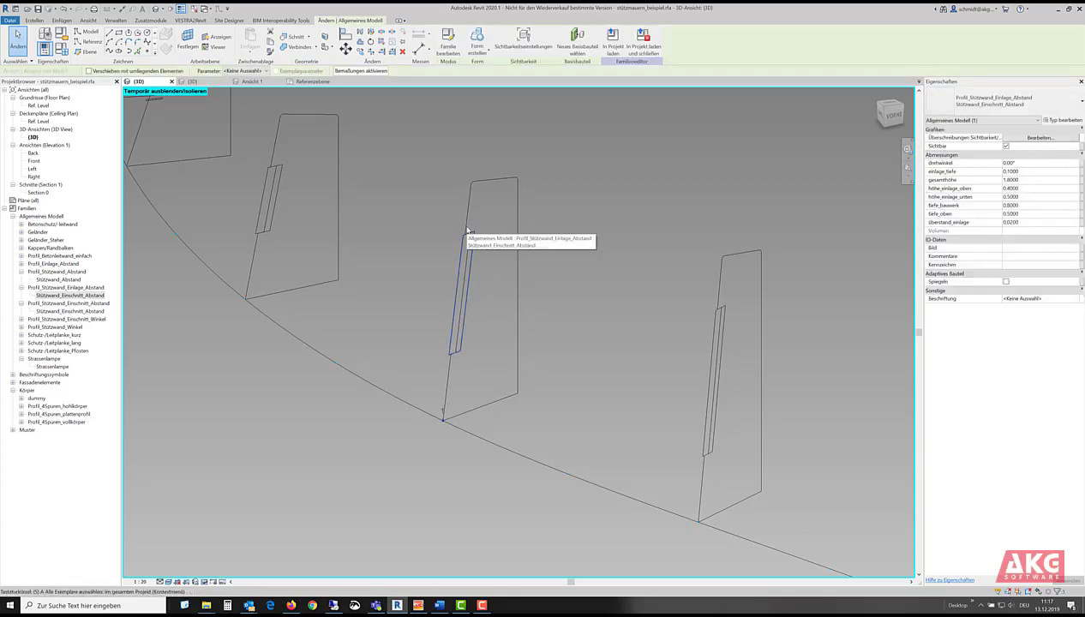
click(769, 260)
click(761, 273)
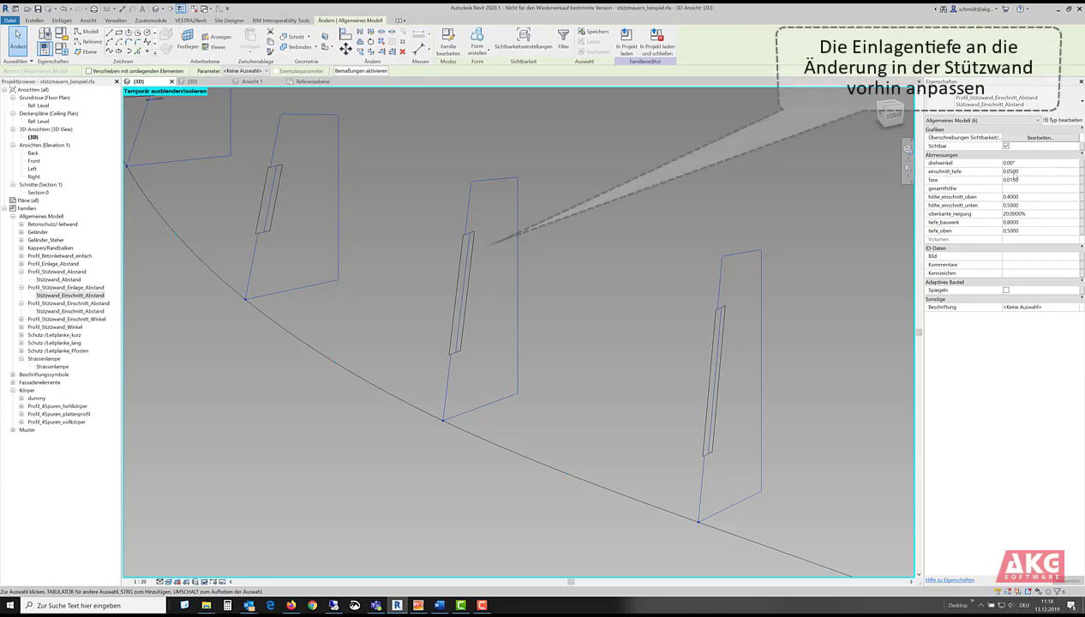
Step: Select all six inlay profiles along the path and set their einlage_tiefe to 0.05 to match the wall notch depth
click(696, 347)
click(714, 344)
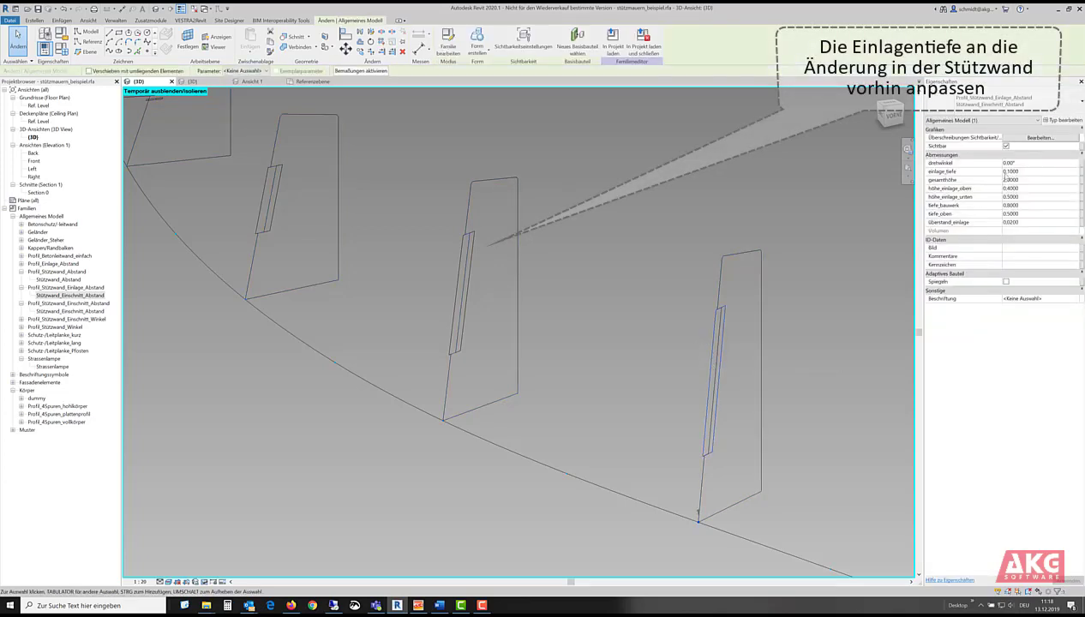
key(s)
key(a)
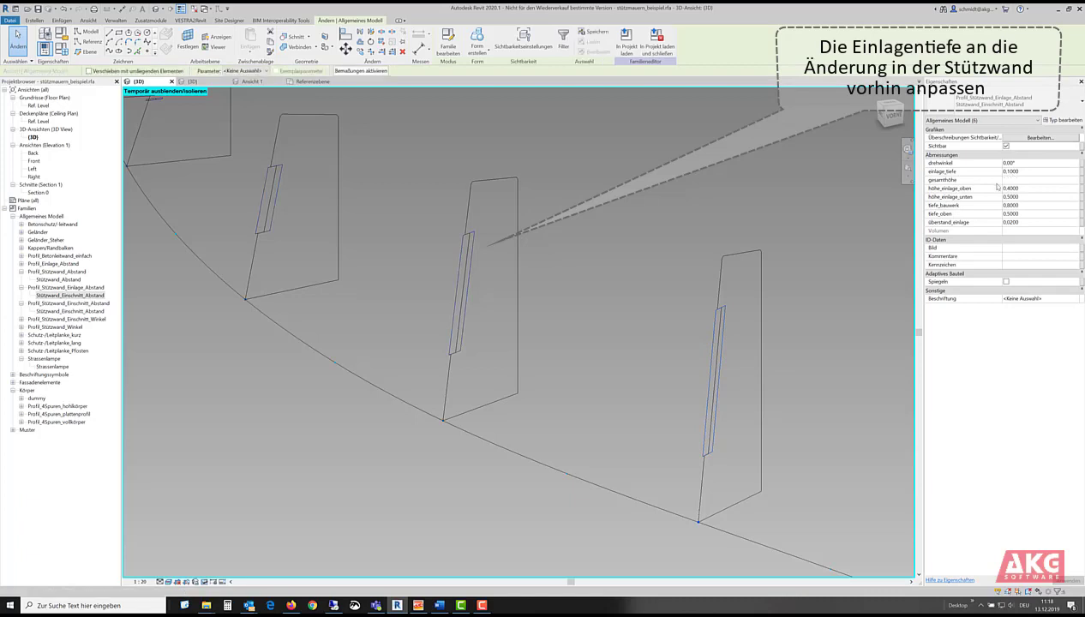
click(1008, 171)
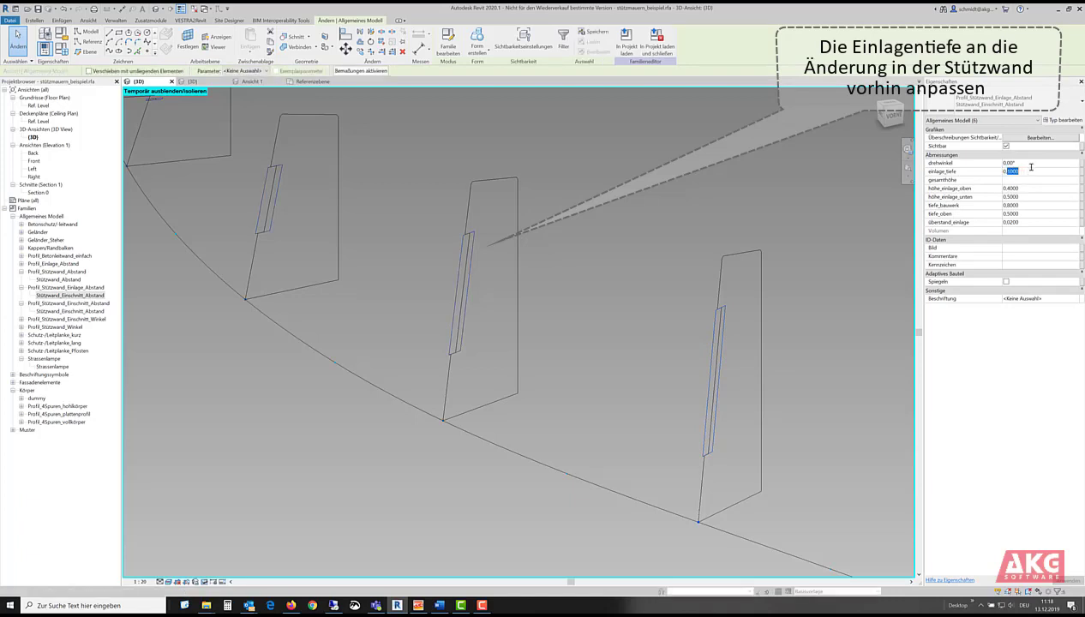
text(0.05)
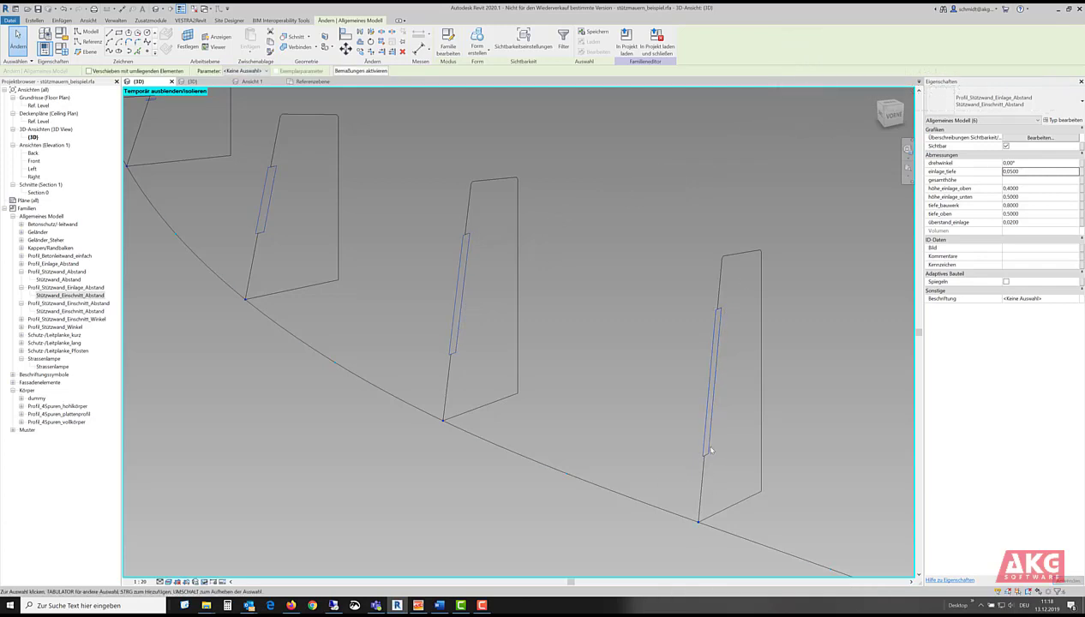
Step: Set the überstand_einlage of the six inlay profiles to 0.04
scroll(711, 450, up, 2)
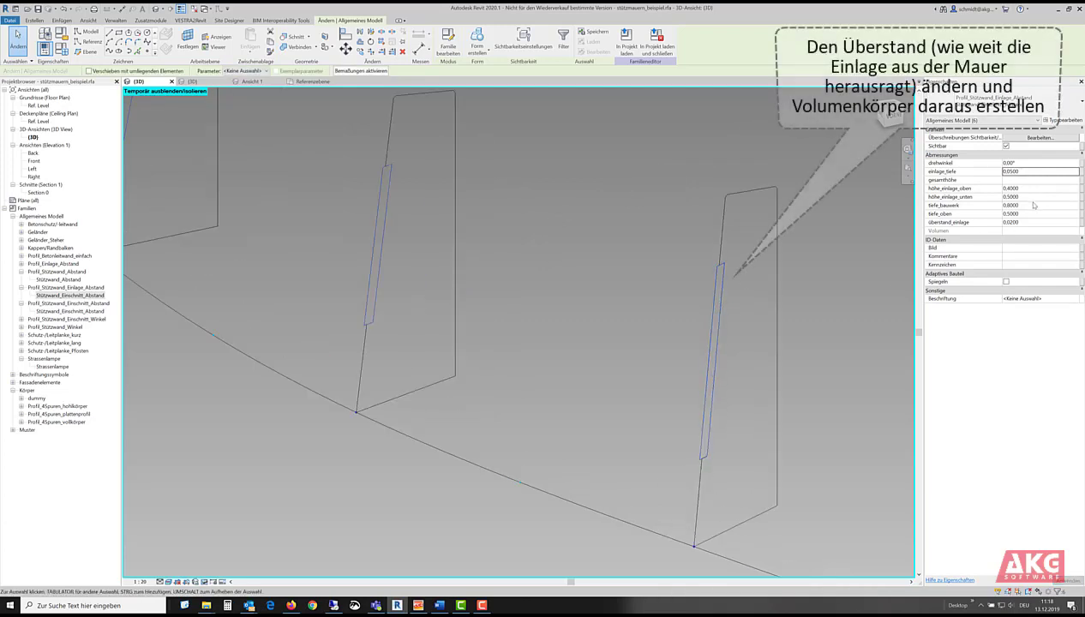
click(1013, 222)
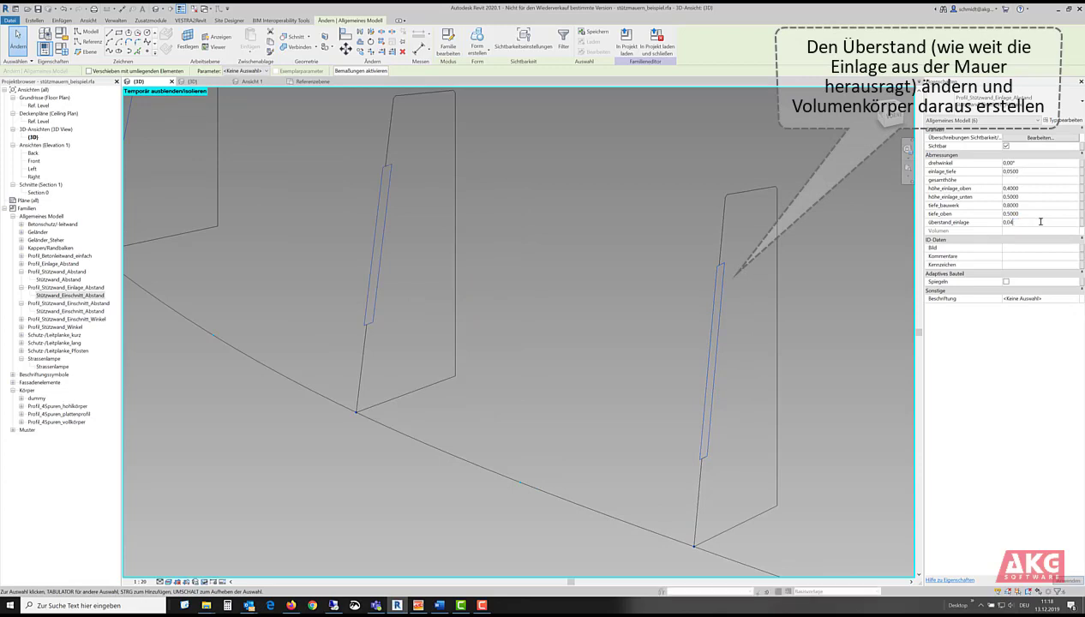
text(0.04)
Step: Create a solid form (Volumenkörper) from the six selected inlay profiles
scroll(532, 383, down, 3)
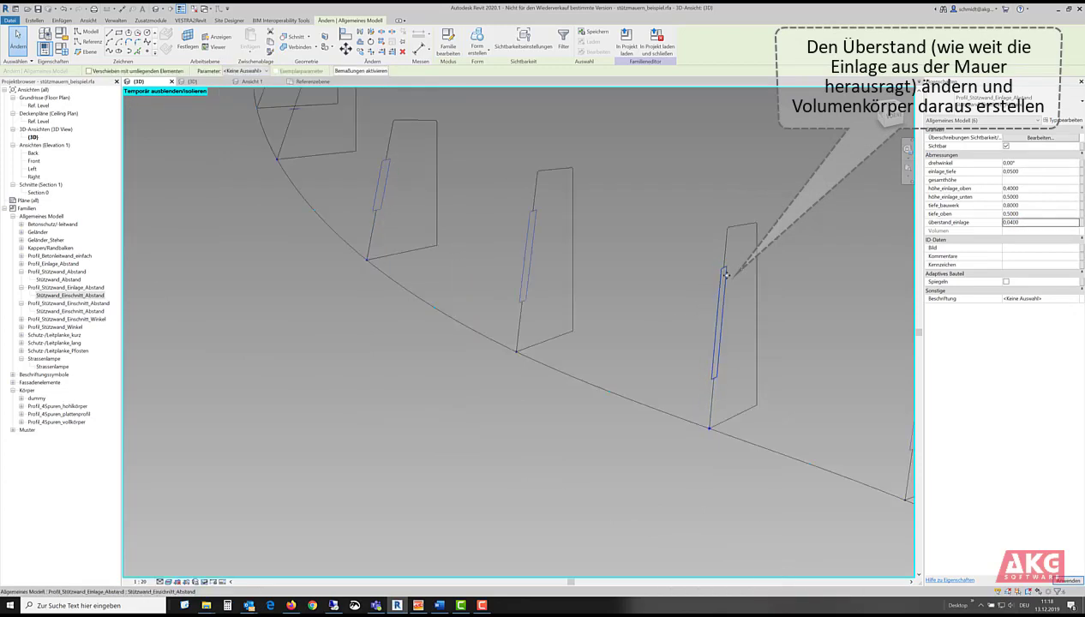
click(480, 53)
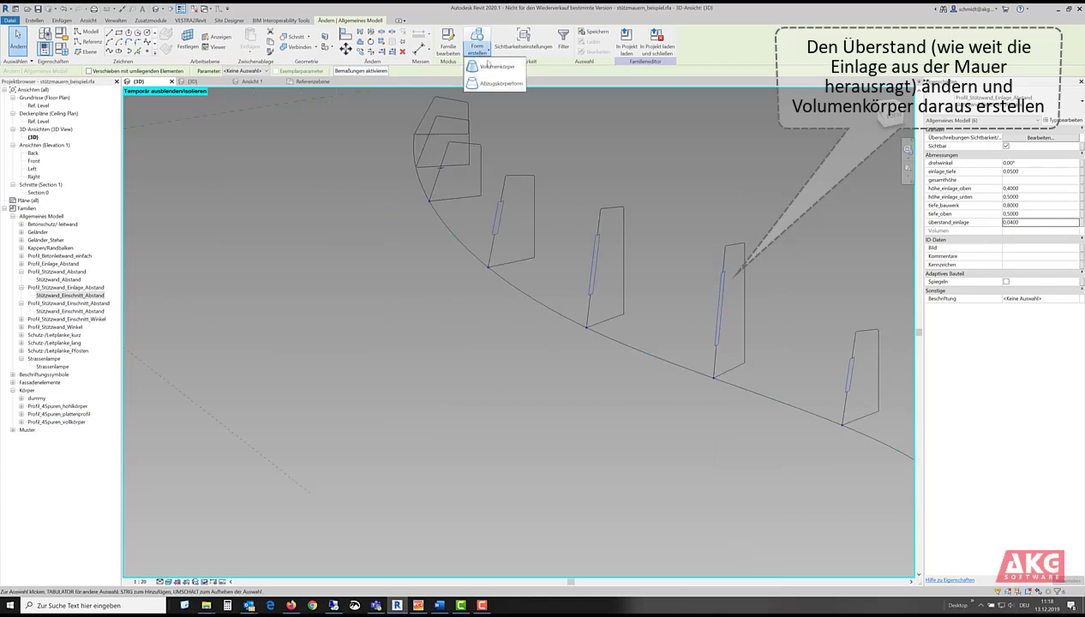
click(485, 70)
shift+middle_drag(379, 362, 448, 350)
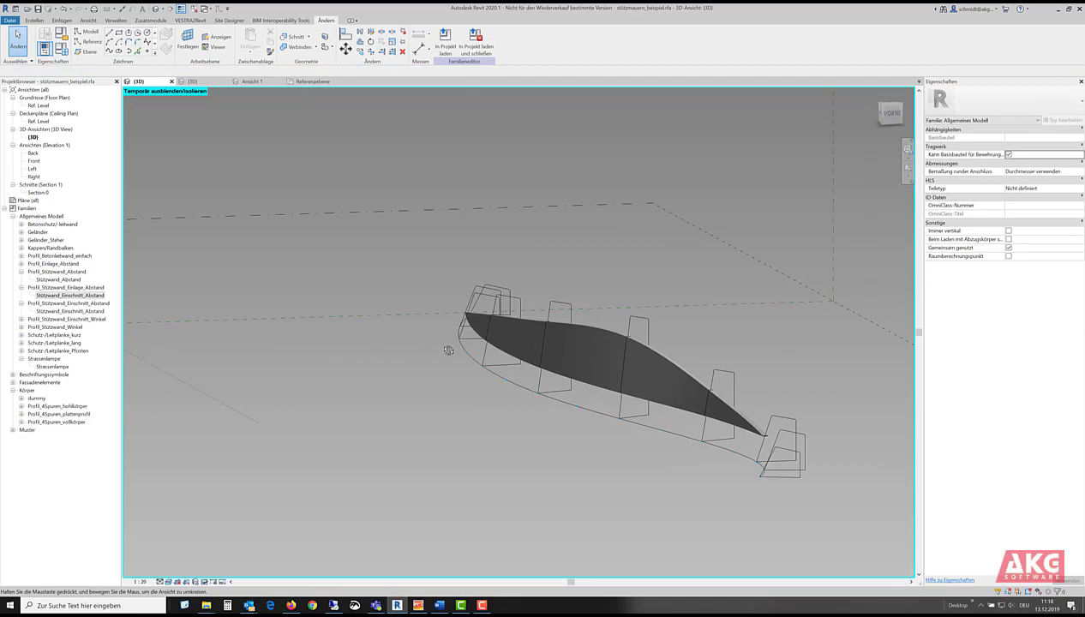
Step: Reset the temporary hide/isolate so that the hidden retaining wall elements are shown again with the inlay
click(204, 582)
click(220, 572)
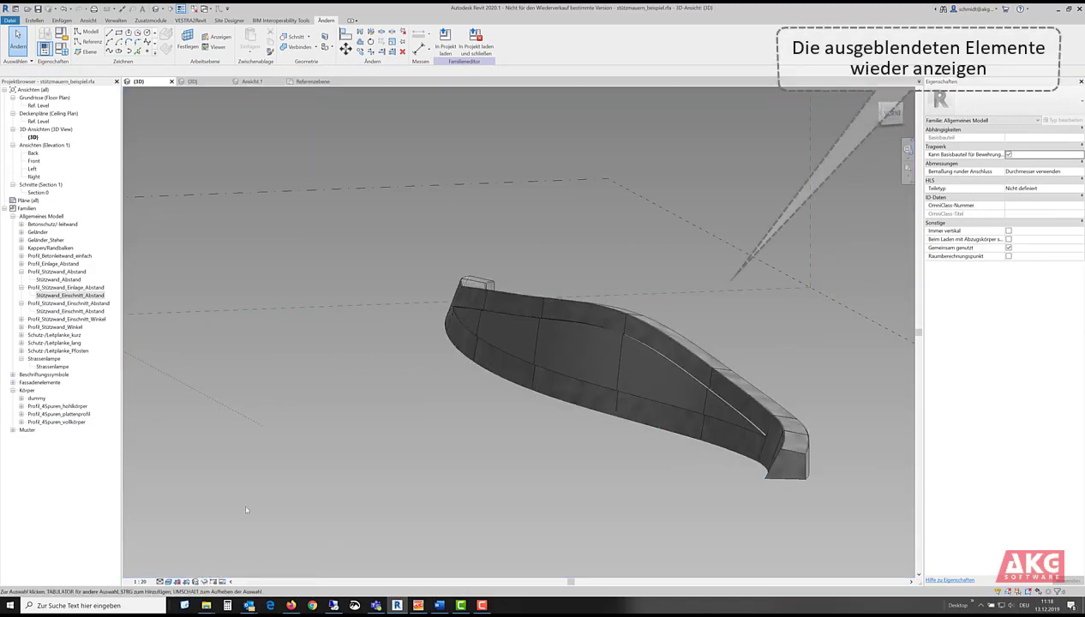
shift+middle_drag(450, 451, 519, 519)
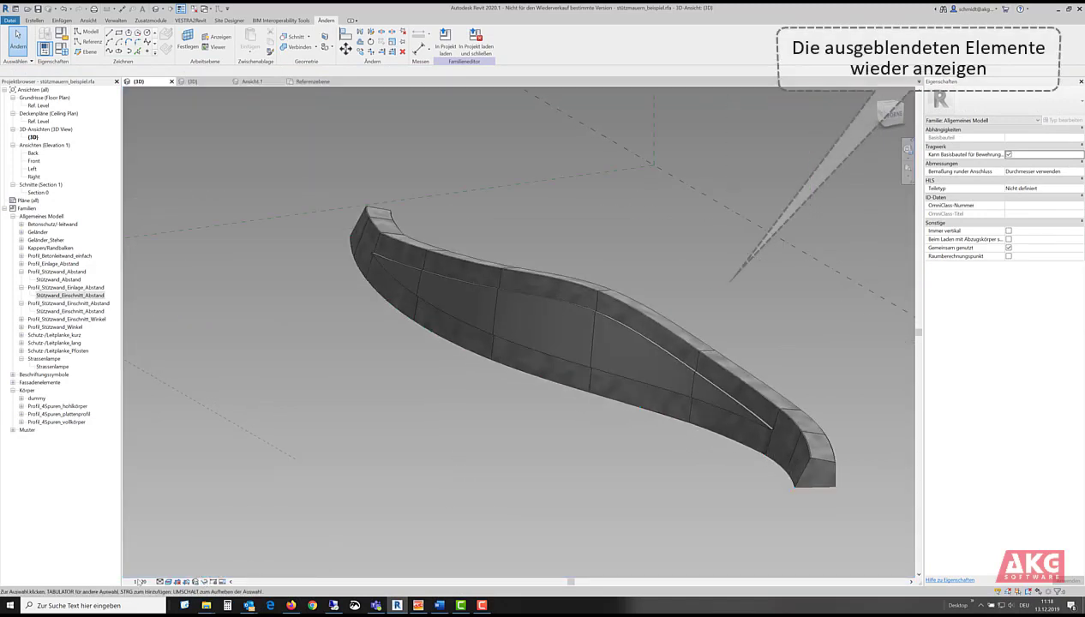
Step: Assign the material "Stein, Naturstein, Rollschicht" to the inlay solid in the retaining wall
click(611, 323)
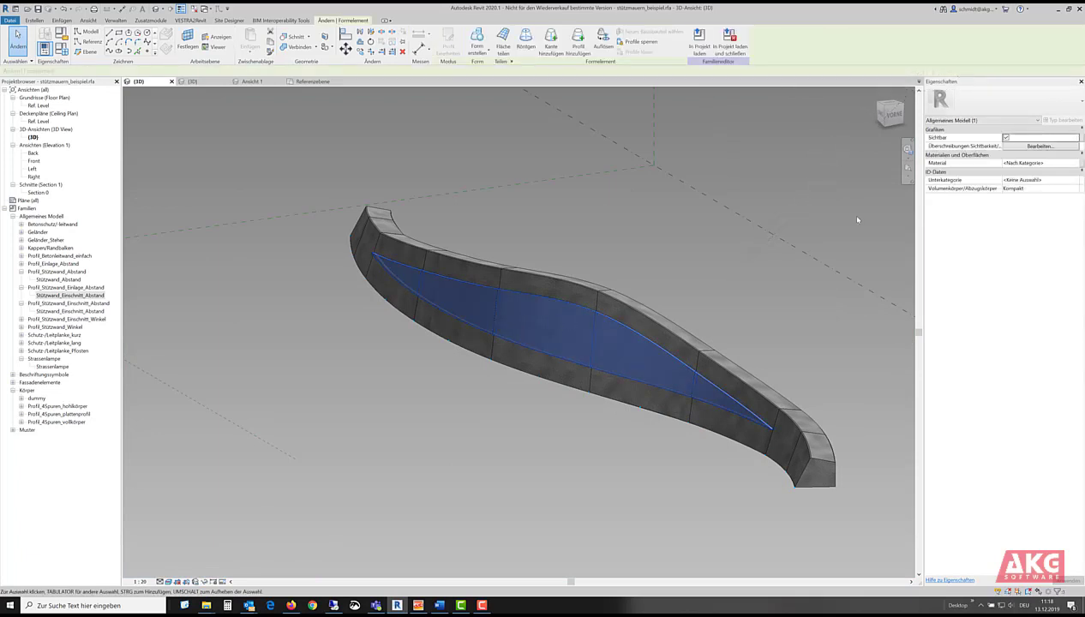
click(1054, 162)
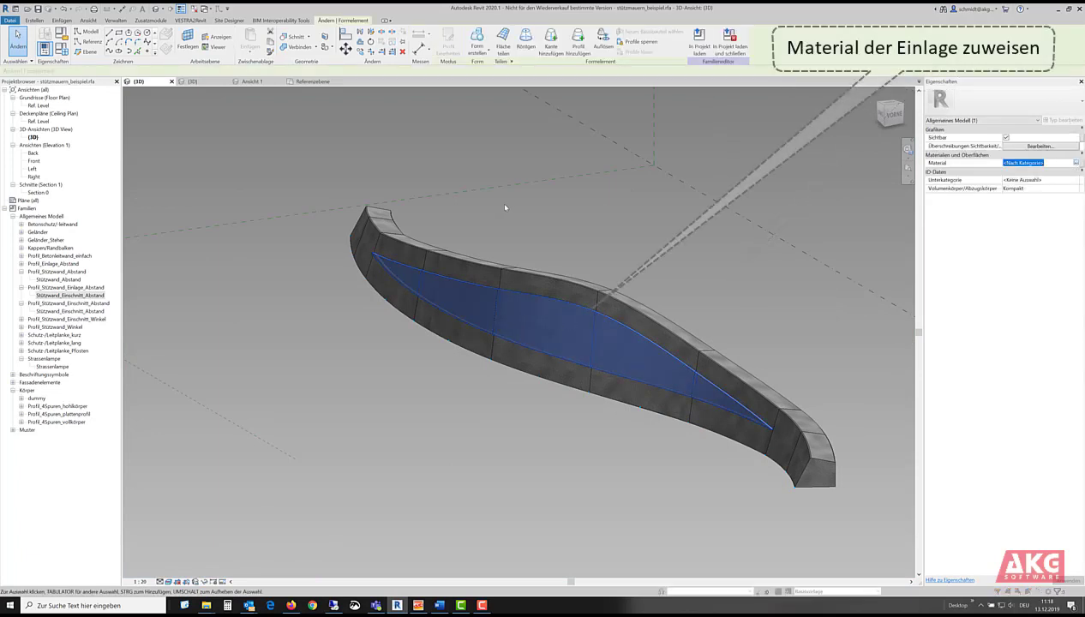
scroll(179, 145, down, 5)
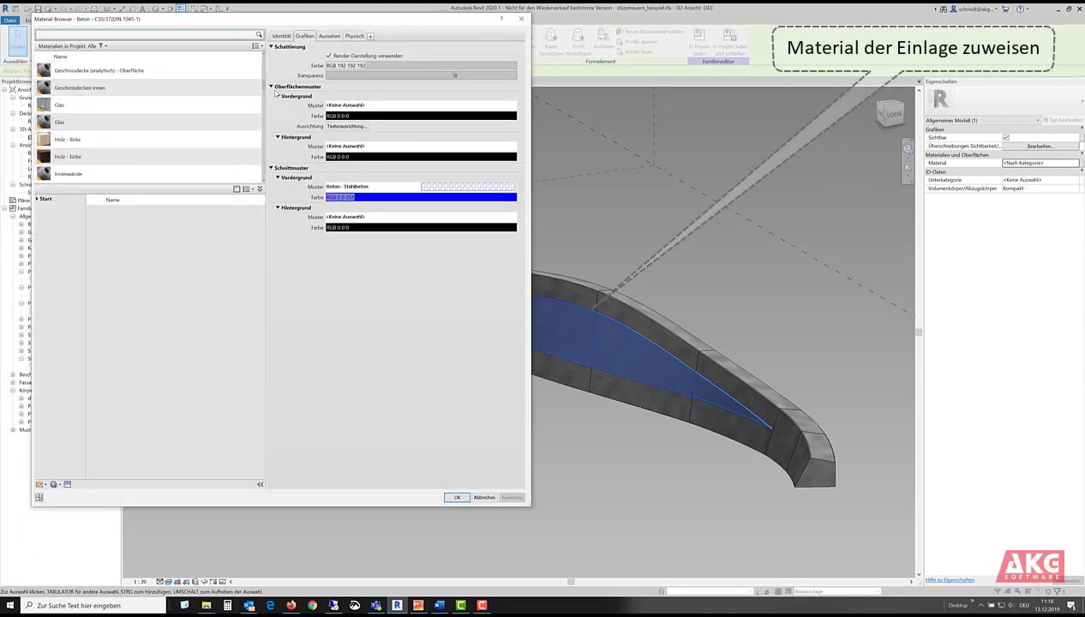
drag(264, 87, 270, 174)
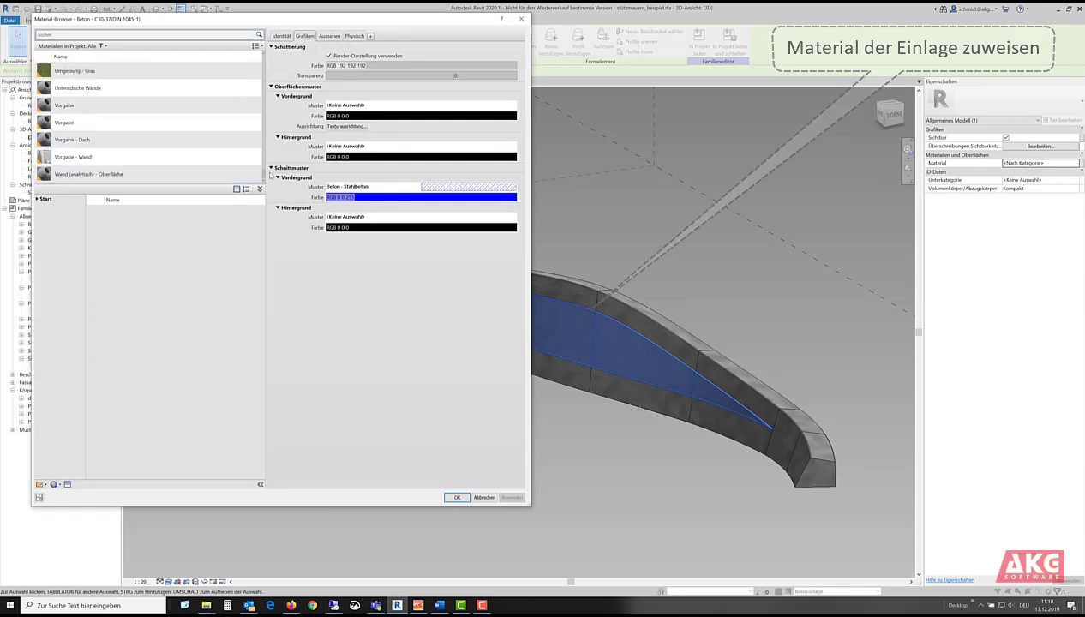
click(96, 90)
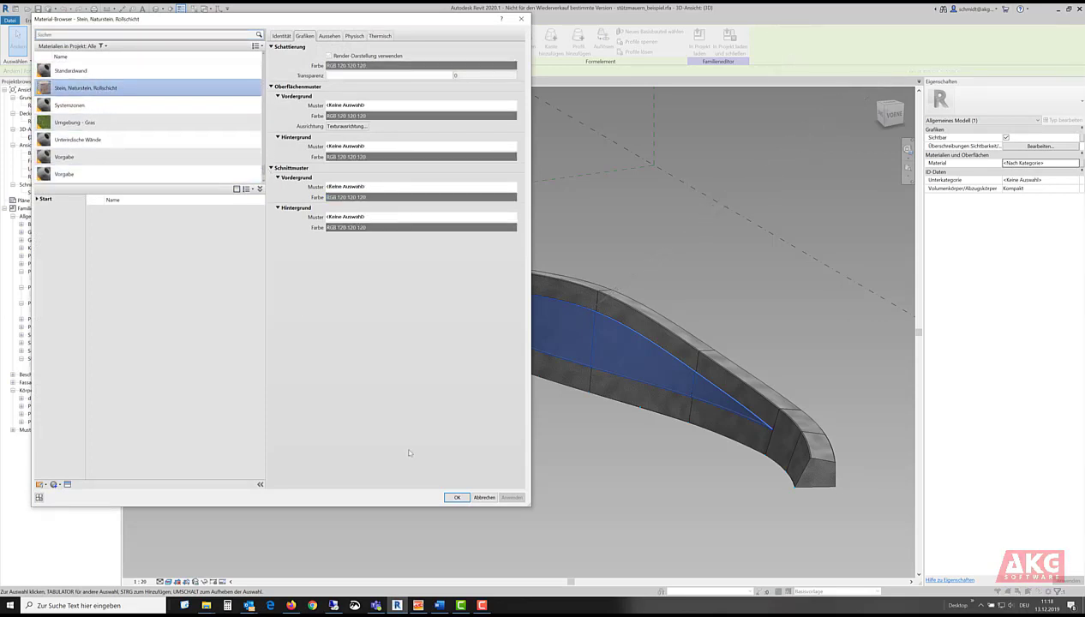
click(457, 498)
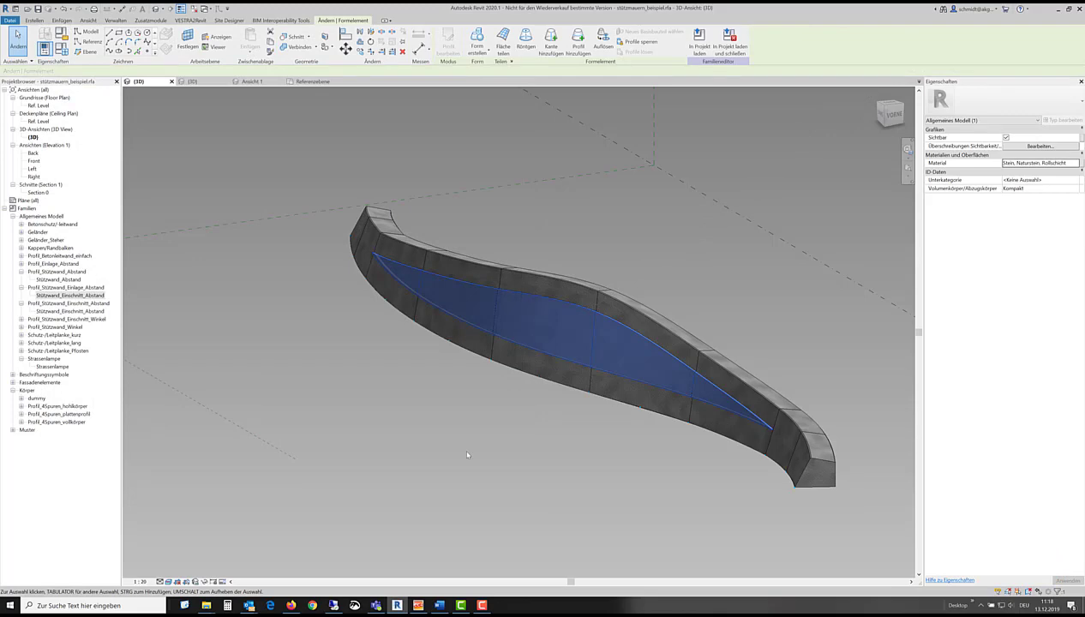
click(461, 454)
shift+middle_drag(461, 455, 541, 374)
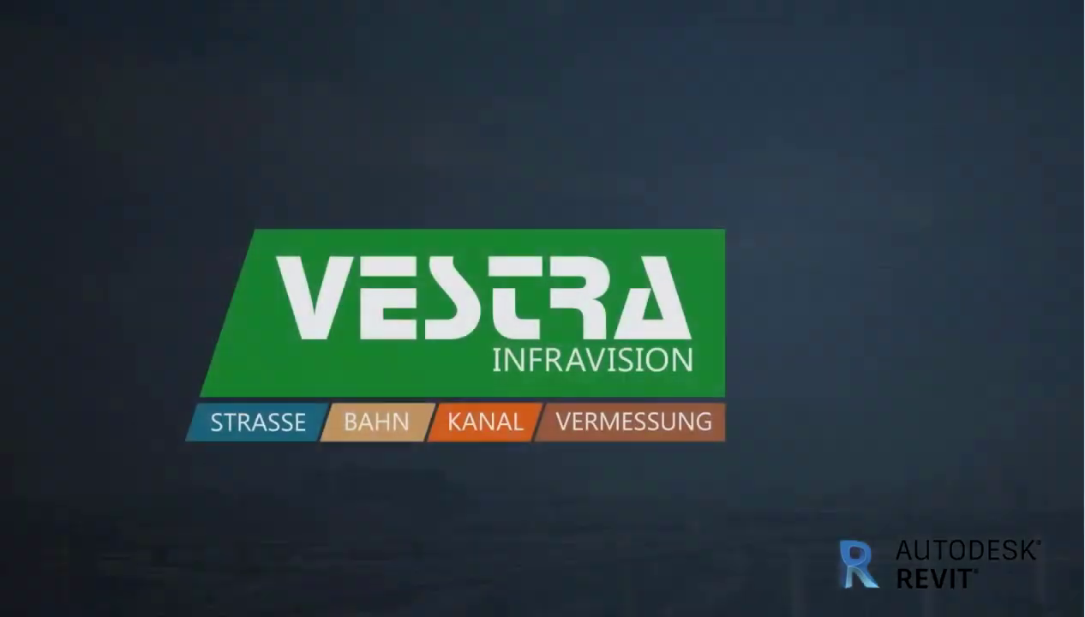